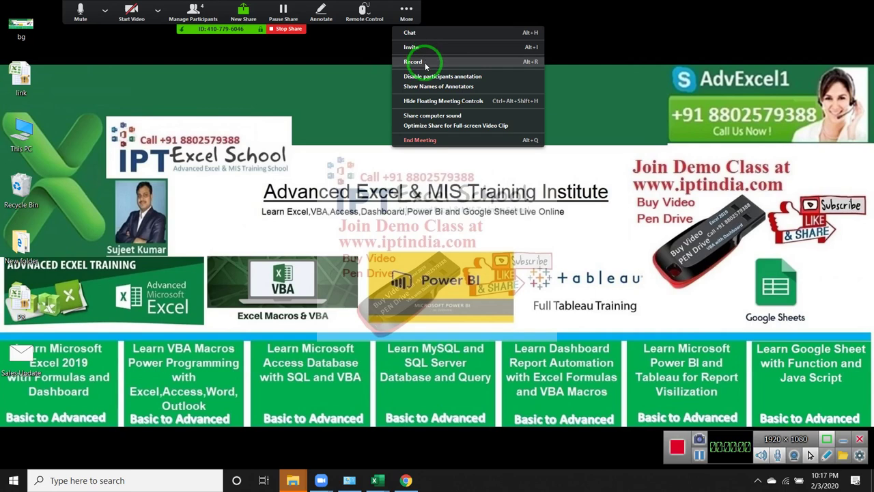
# Start recording the Zoom meeting and bring up the participant list.
pyautogui.click(424, 62)
pyautogui.click(212, 10)
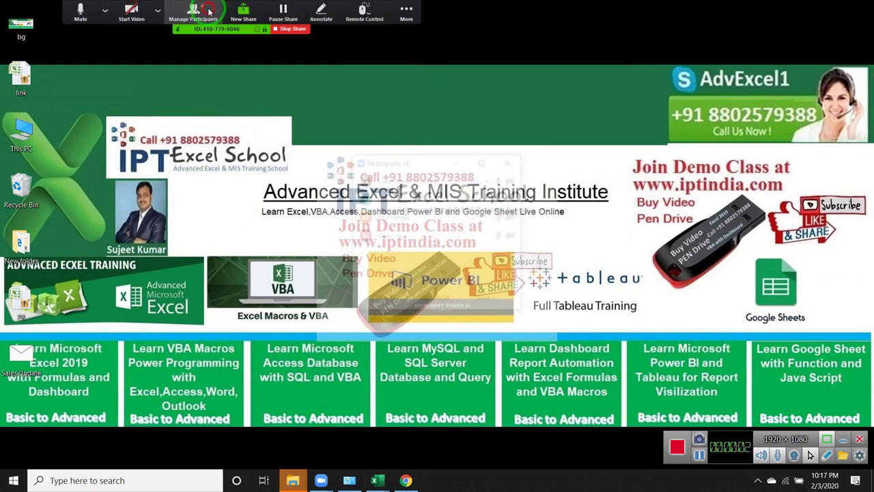
pyautogui.click(506, 199)
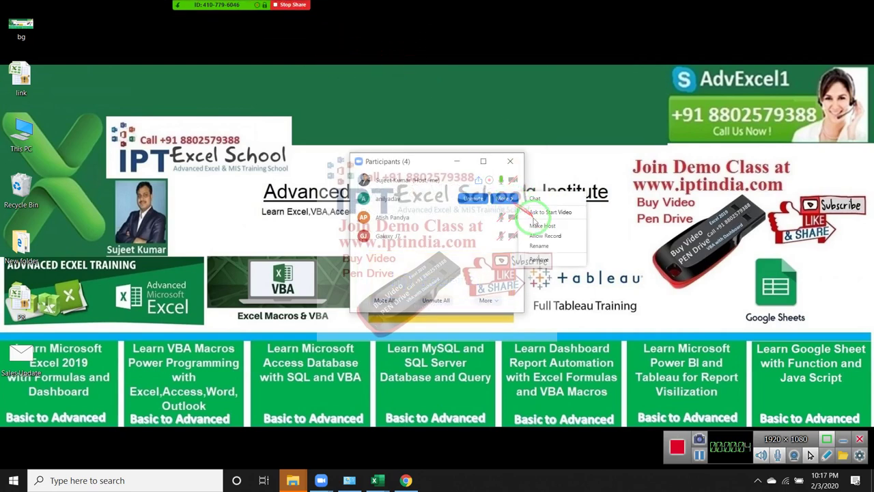
# Review each participant's More options, then close the Participants window.
pyautogui.click(506, 199)
pyautogui.click(508, 217)
pyautogui.click(505, 217)
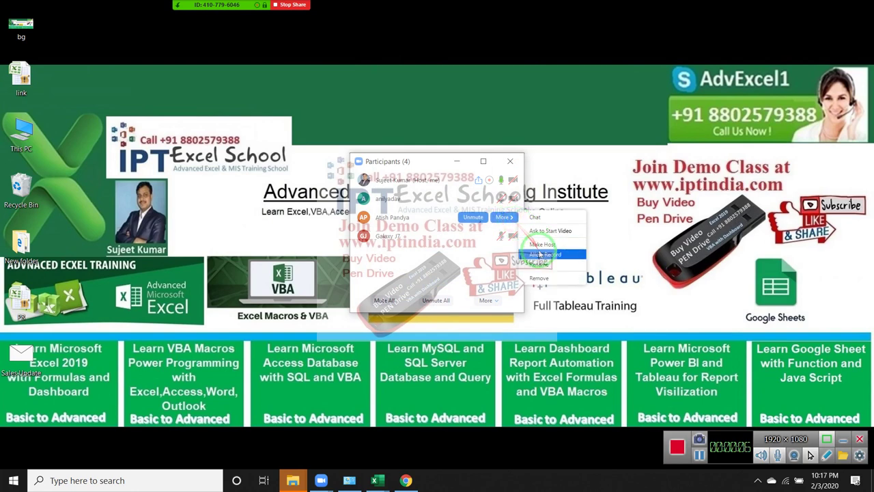
pyautogui.click(509, 236)
pyautogui.click(504, 236)
pyautogui.click(534, 250)
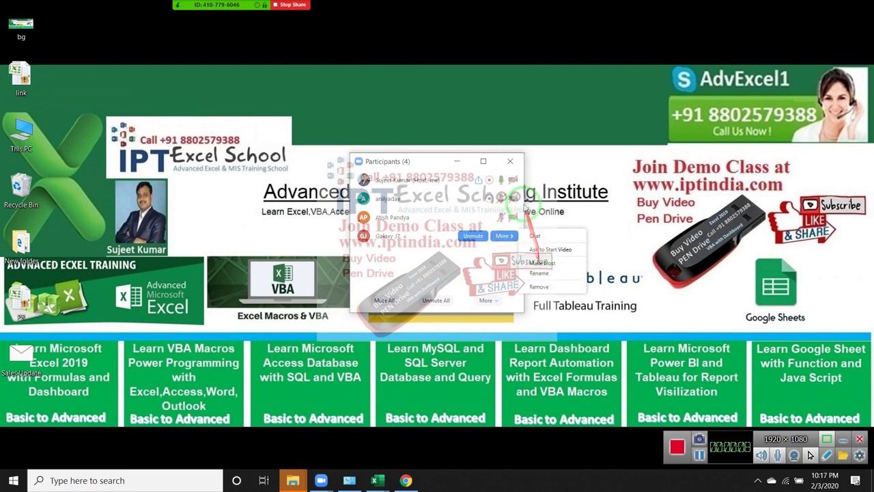
pyautogui.click(508, 161)
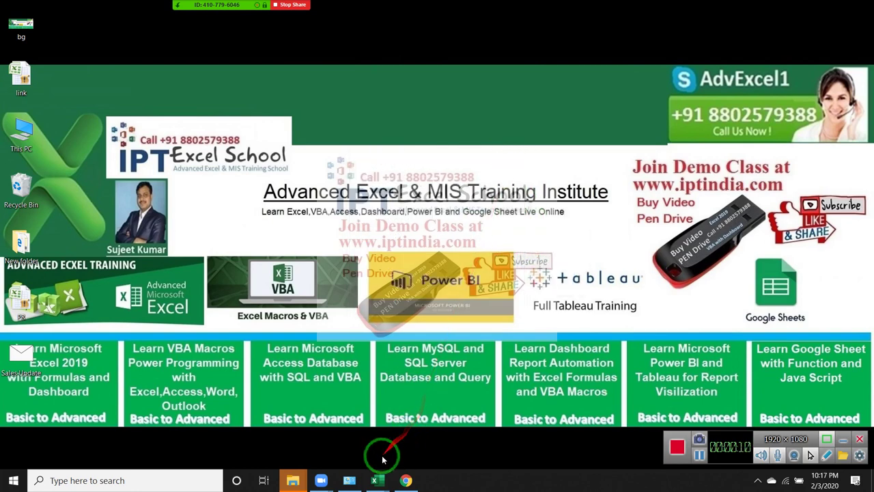
pyautogui.moveTo(374, 480)
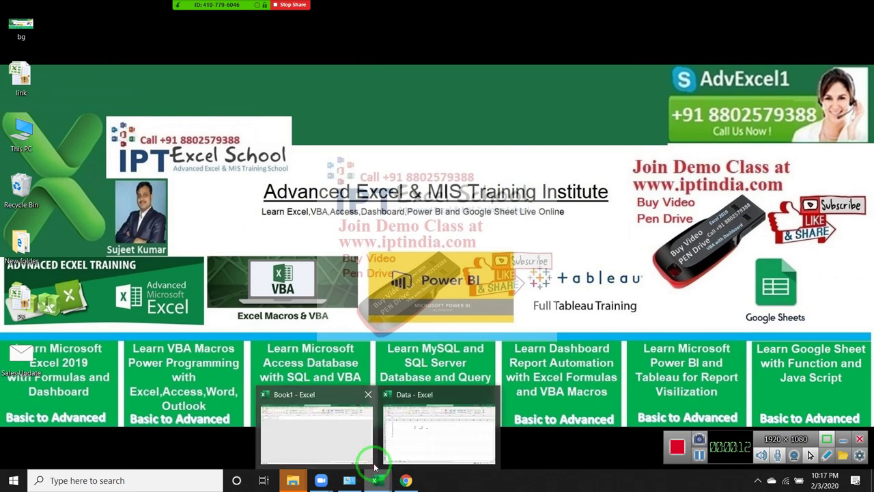
# In the Data workbook, add Sheet4 with headers Q1, Q2 and Gr in A1:C1.
pyautogui.click(420, 426)
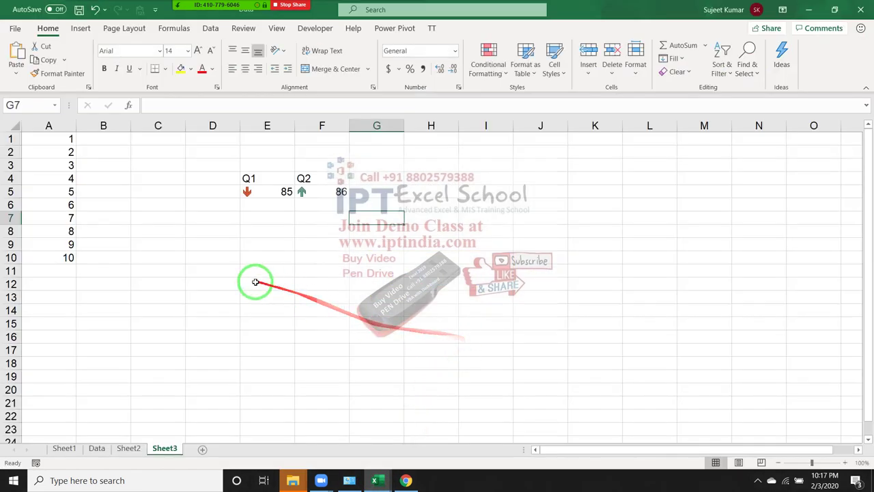
pyautogui.click(202, 449)
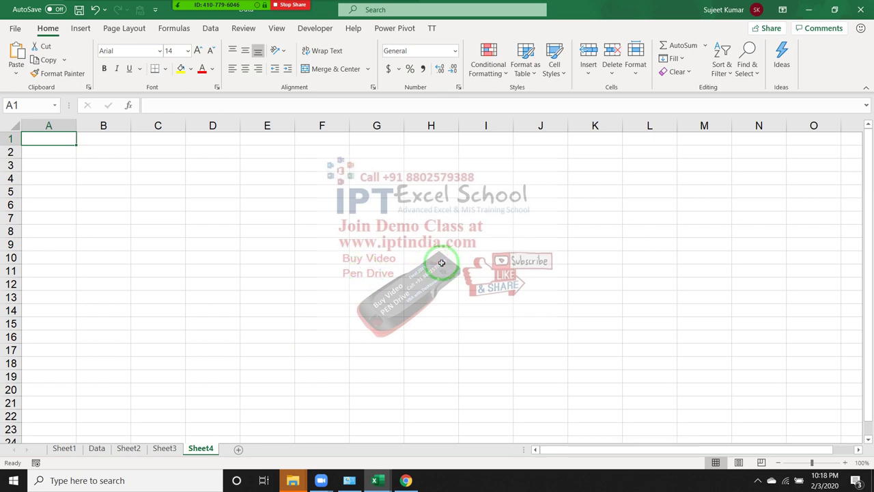
pyautogui.write('Sles')
pyautogui.press('Return')
pyautogui.press('Up')
pyautogui.write('Q1')
pyautogui.press('Tab')
pyautogui.write('Q')
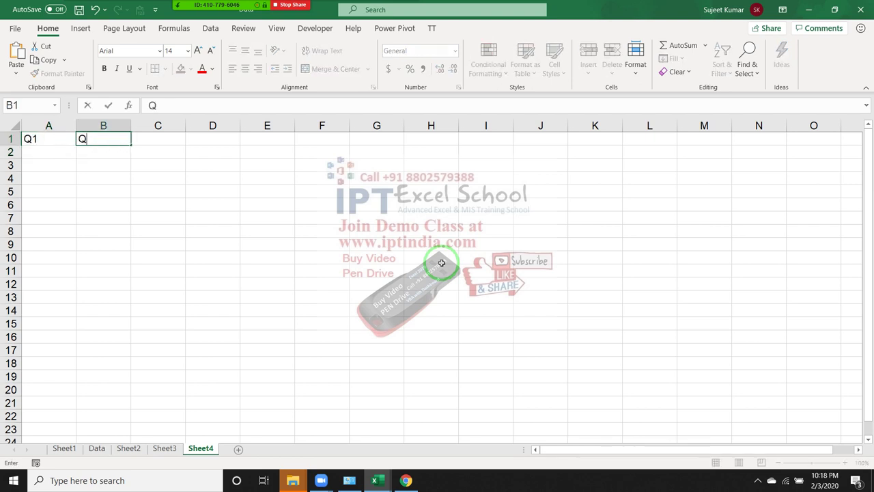
pyautogui.write('2')
pyautogui.press('Tab')
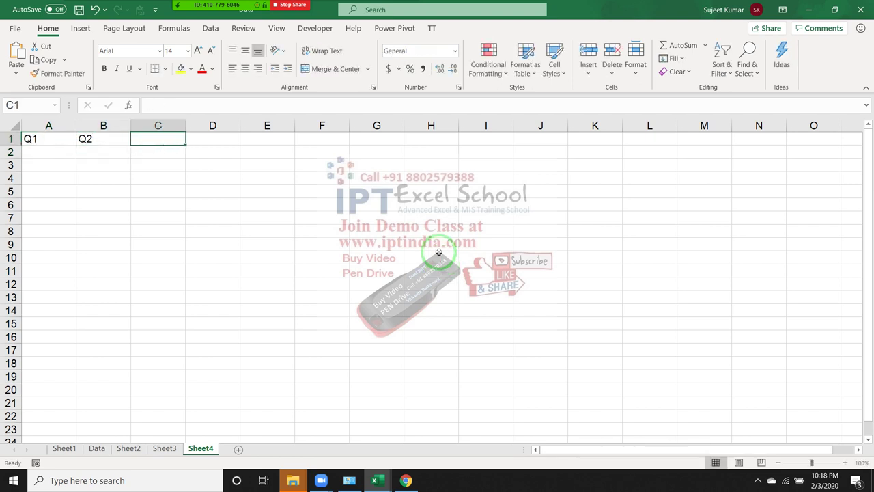
pyautogui.write('G')
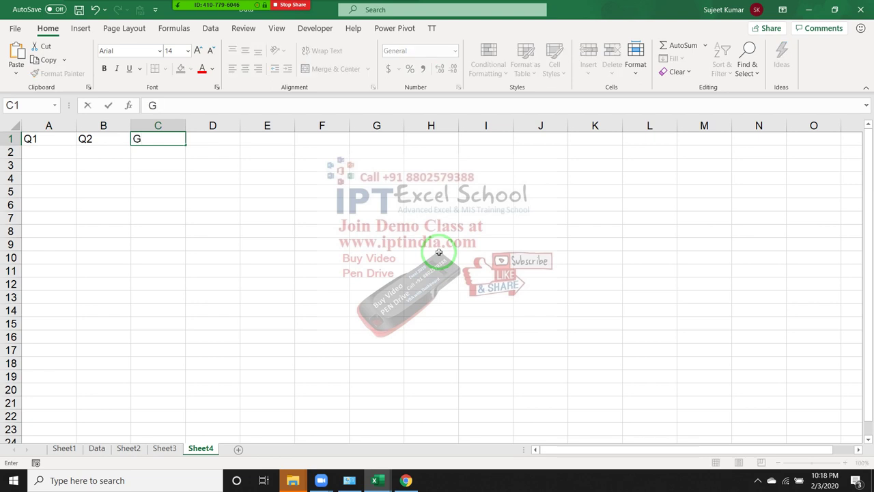
pyautogui.write('r')
pyautogui.press('Down')
# Enter 20 in A2 and 30 in B2.
pyautogui.press('Left')
pyautogui.press('Left')
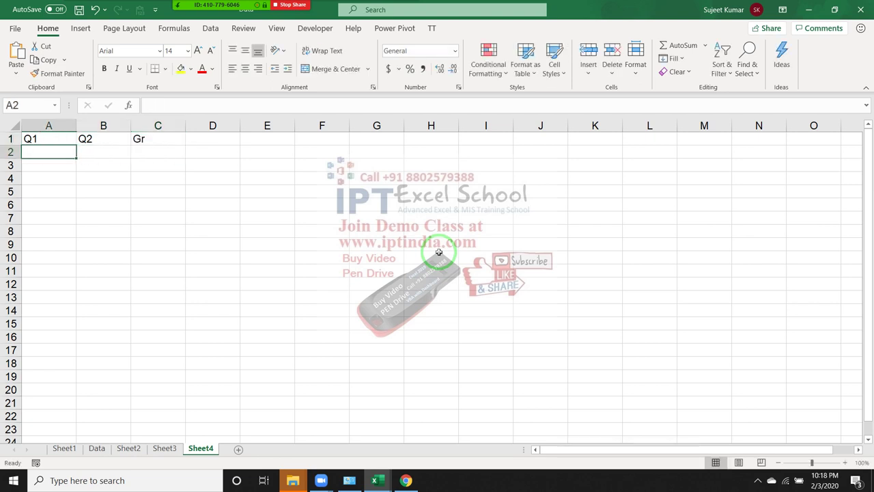
pyautogui.write('20')
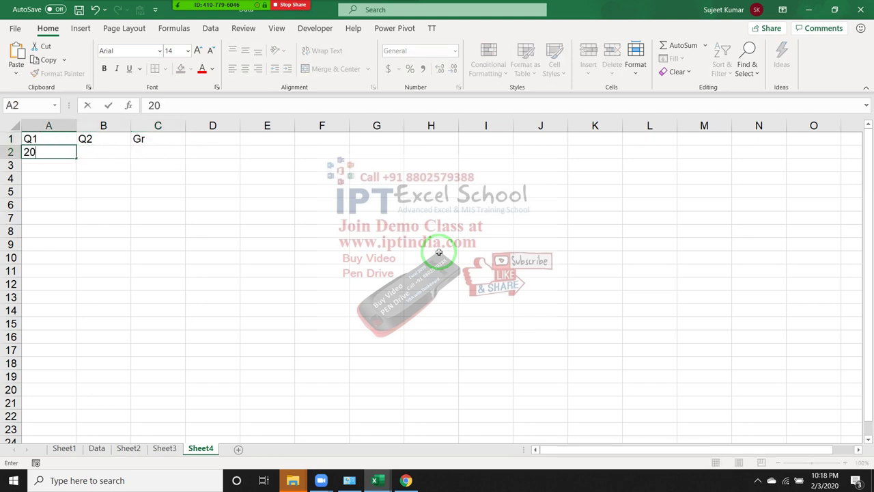
pyautogui.press('Tab')
pyautogui.write('30')
pyautogui.press('Tab')
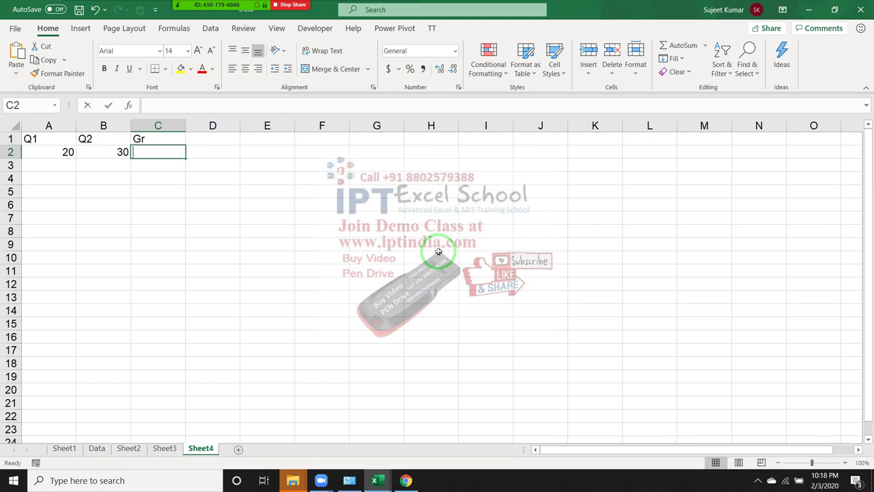
pyautogui.write('=')
pyautogui.press('Left')
pyautogui.write('-')
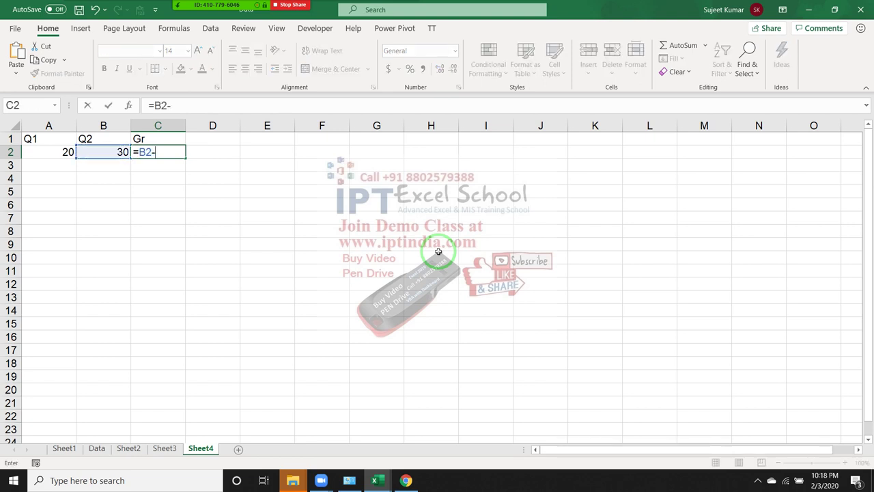
pyautogui.press('Left')
pyautogui.press('Left')
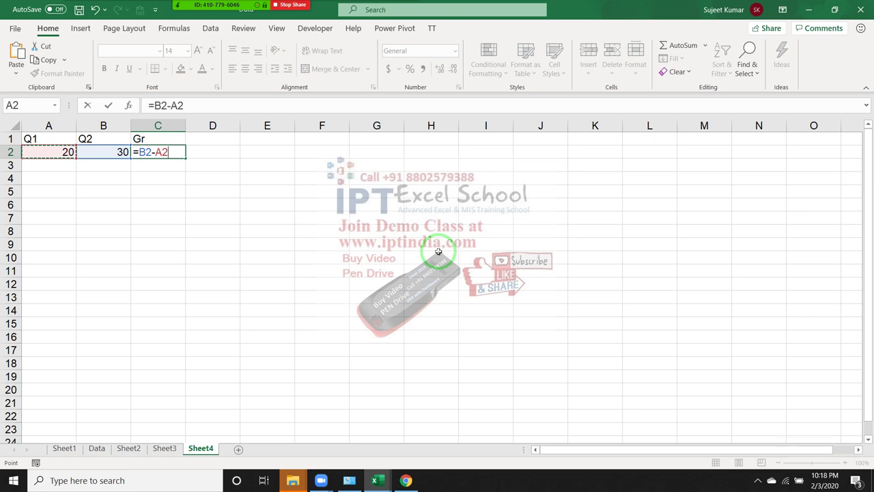
pyautogui.write('/')
pyautogui.moveTo(438, 252); pyautogui.dragTo(315, 261)
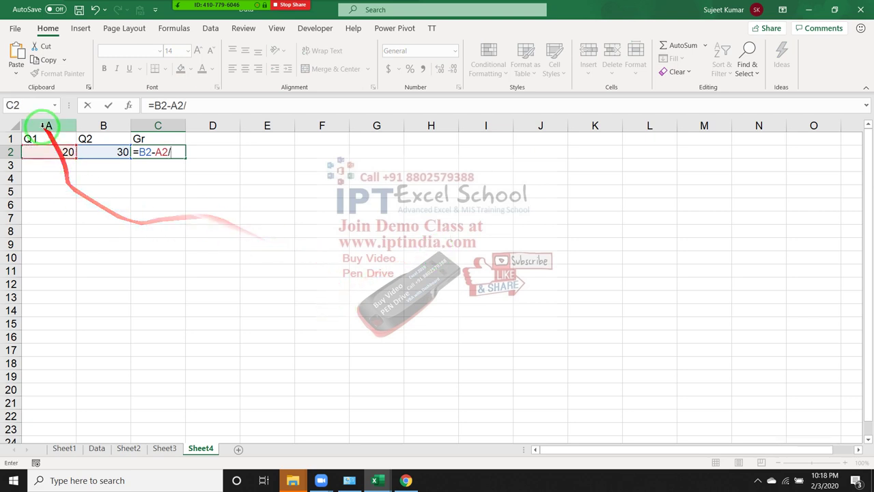
pyautogui.click(59, 151)
pyautogui.click(153, 106)
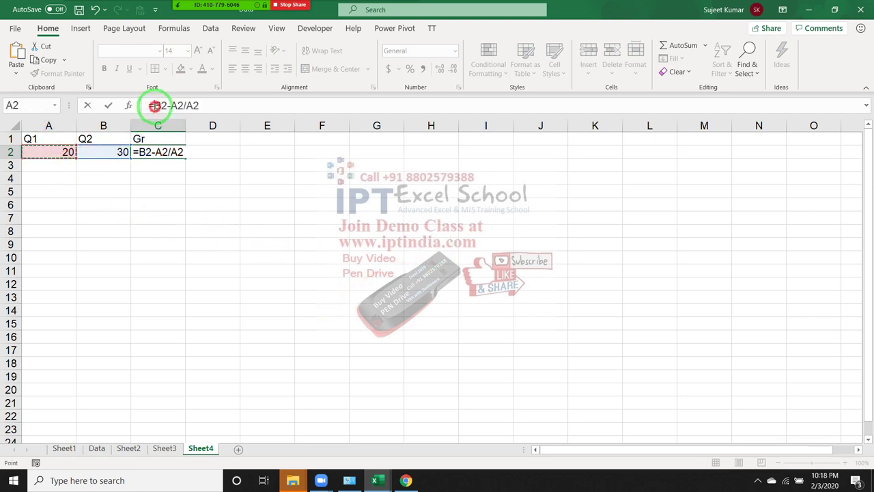
pyautogui.write('(')
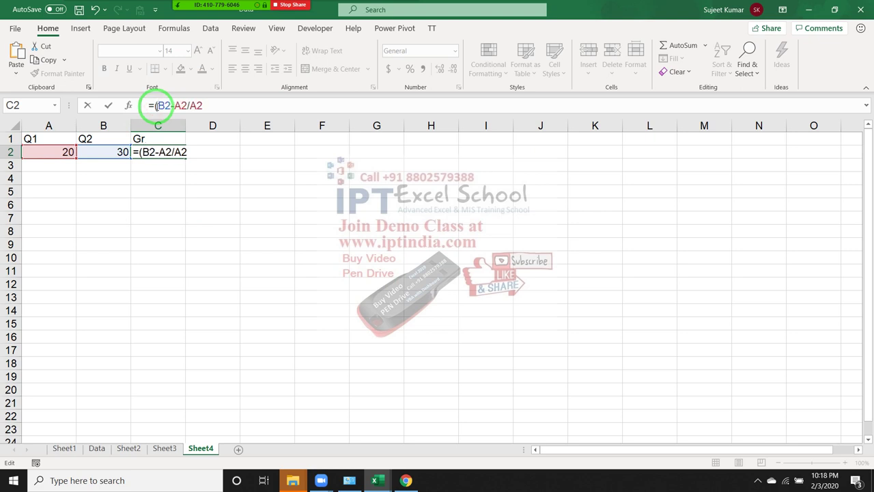
pyautogui.press('Right')
pyautogui.press('Right')
pyautogui.press('Right')
pyautogui.press('Right')
pyautogui.write(')')
pyautogui.hotkey('ctrl', 'Return')
pyautogui.click(410, 69)
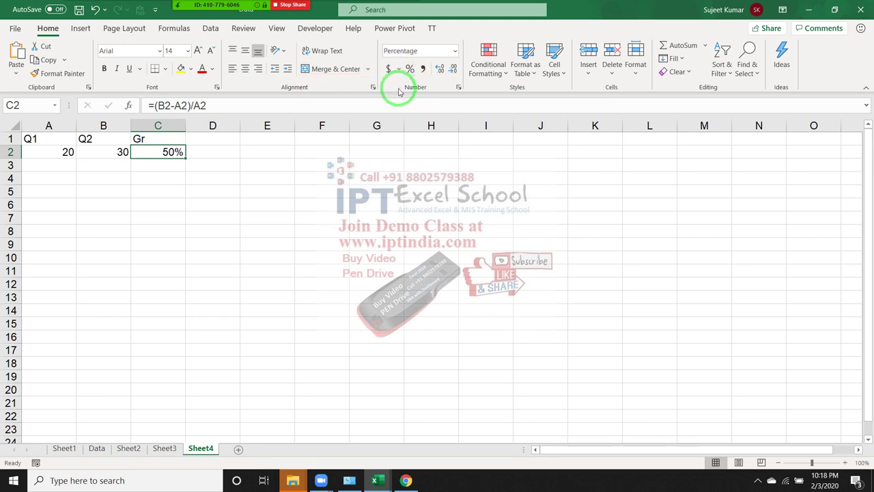
pyautogui.hotkey('ctrl', 'z')
pyautogui.hotkey('ctrl', 'z')
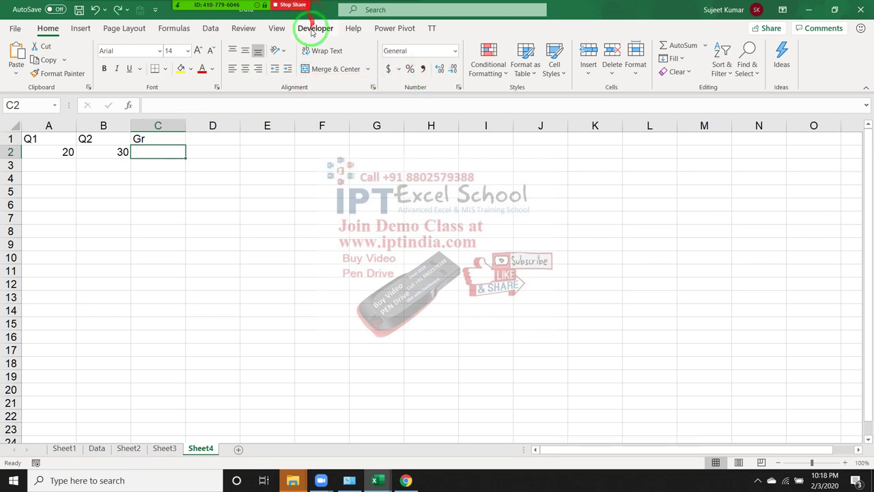
# Open the Visual Basic editor from the Developer tab and insert Module1.
pyautogui.click(312, 31)
pyautogui.click(15, 58)
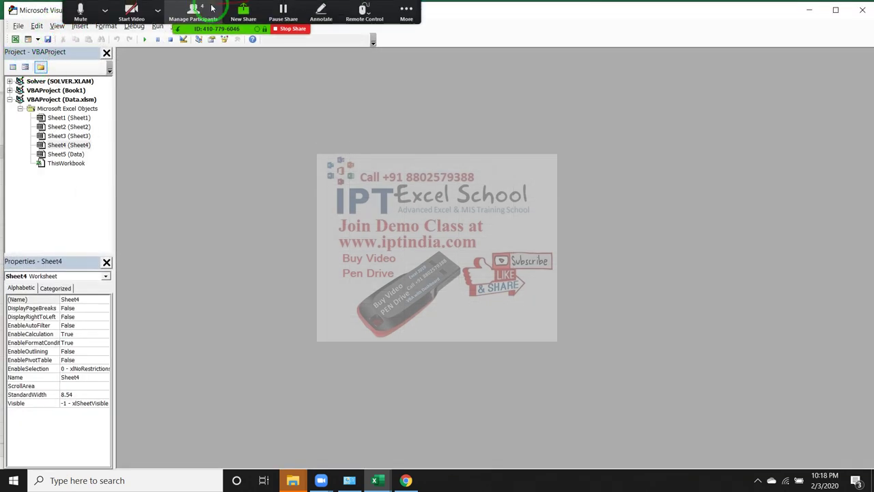
pyautogui.click(212, 10)
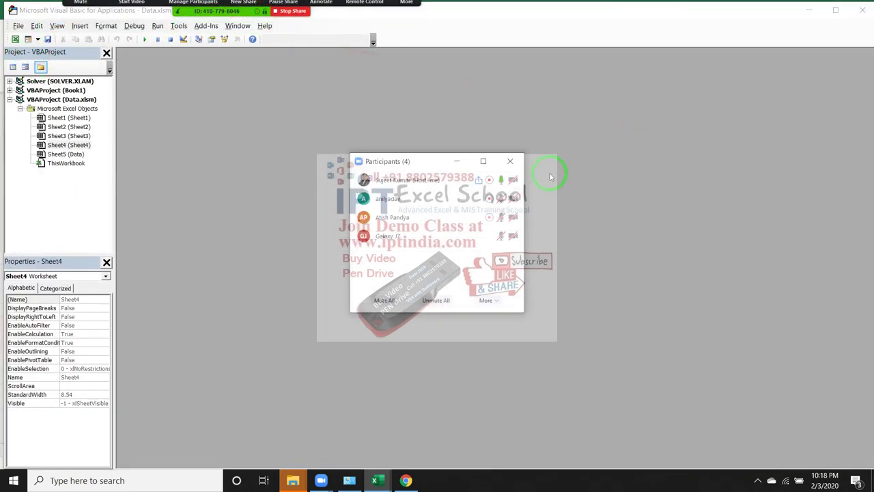
pyautogui.click(518, 163)
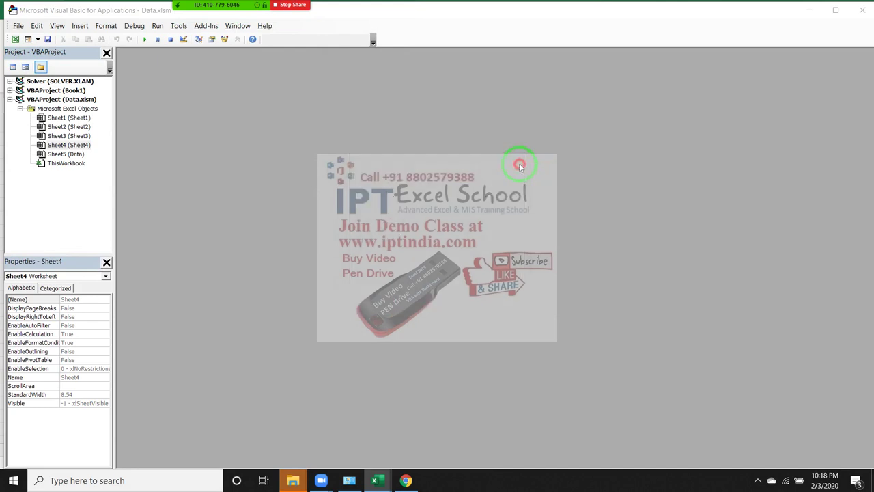
pyautogui.click(80, 26)
pyautogui.click(96, 61)
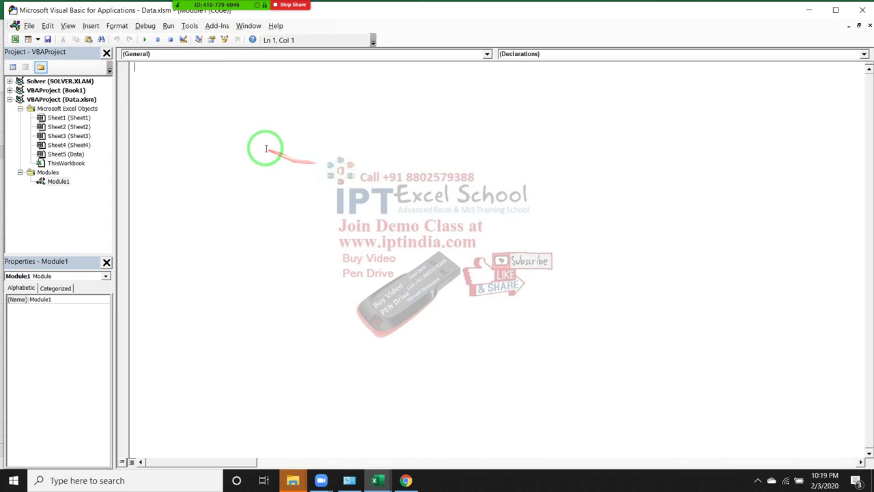
# Write an empty Sub rr() procedure and return to the Excel sheet.
pyautogui.write('sub rr')
pyautogui.write('()')
pyautogui.press('Return')
pyautogui.press('Return')
pyautogui.press('Return')
pyautogui.hotkey('alt', 'F11')
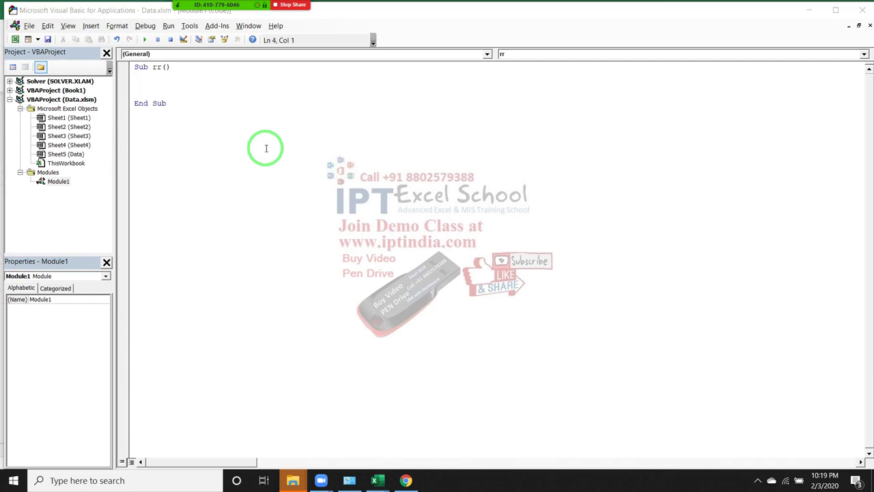
pyautogui.hotkey('alt', 'Tab')
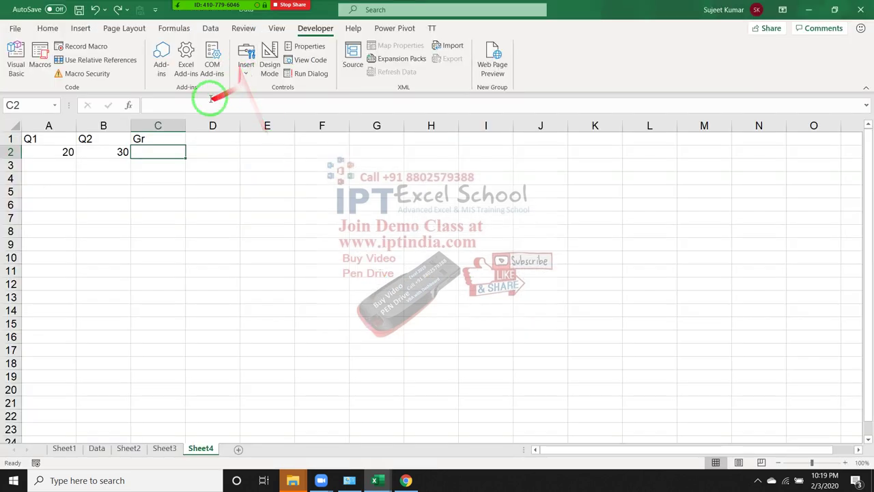
# Enter rows 3 and 4 of Sheet4: 85/69 and 95/69 under Q1/Q2.
pyautogui.click(62, 160)
pyautogui.write('85')
pyautogui.press('Tab')
pyautogui.write('6')
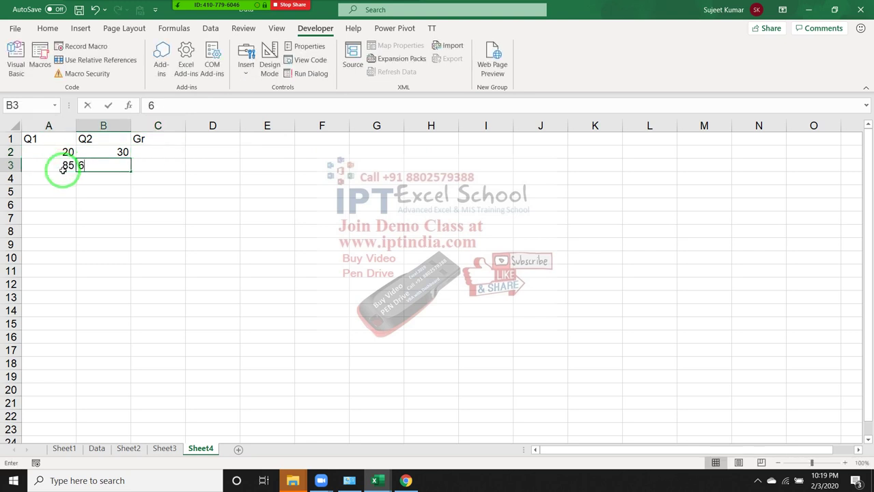
pyautogui.write('9')
pyautogui.press('Return')
pyautogui.press('Left')
pyautogui.write('95')
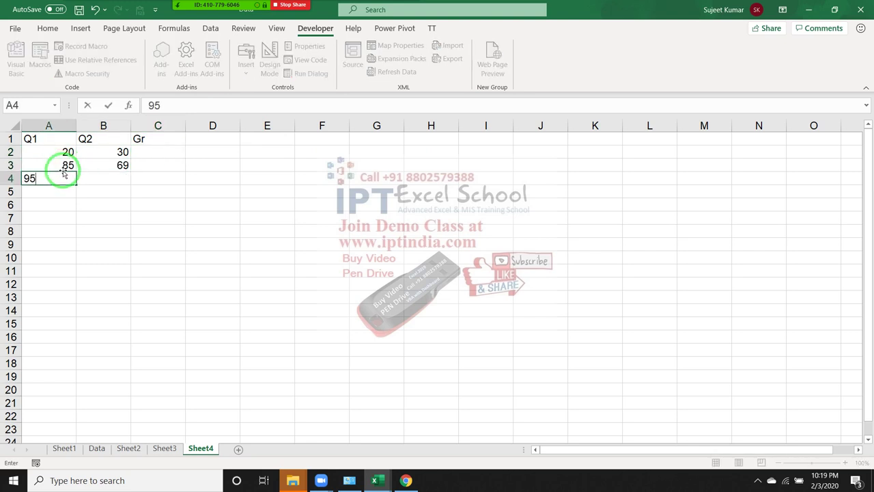
pyautogui.press('Tab')
pyautogui.write('69')
pyautogui.press('Return')
# Enter row 5 as 36 and 63, then switch back to the VBA editor.
pyautogui.press('Left')
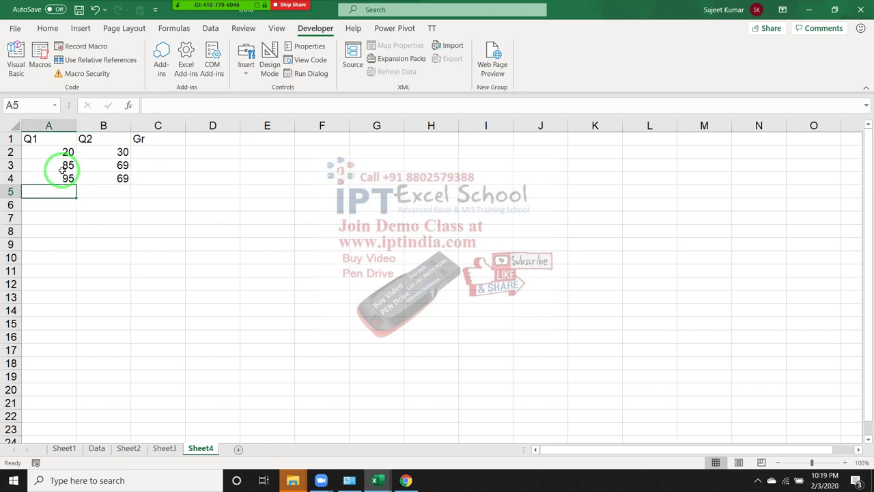
pyautogui.write('36')
pyautogui.press('Return')
pyautogui.press('Up')
pyautogui.press('Right')
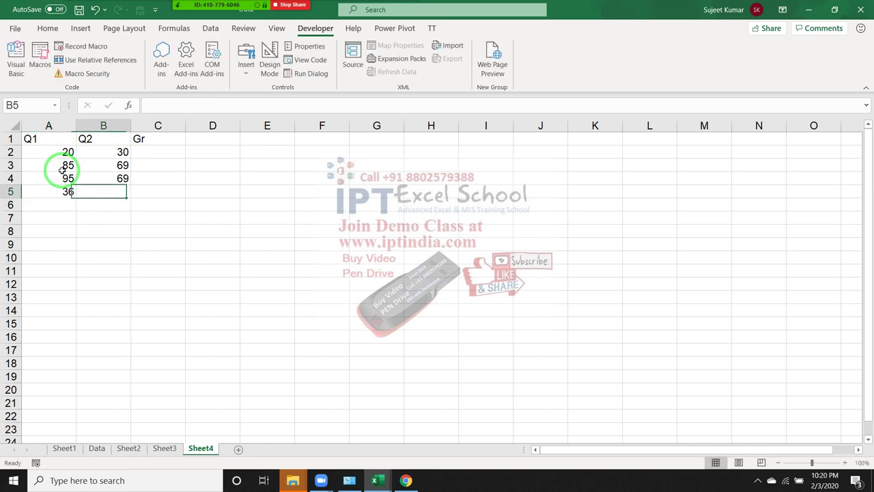
pyautogui.write('63')
pyautogui.press('Return')
pyautogui.press('Up')
pyautogui.press('Up')
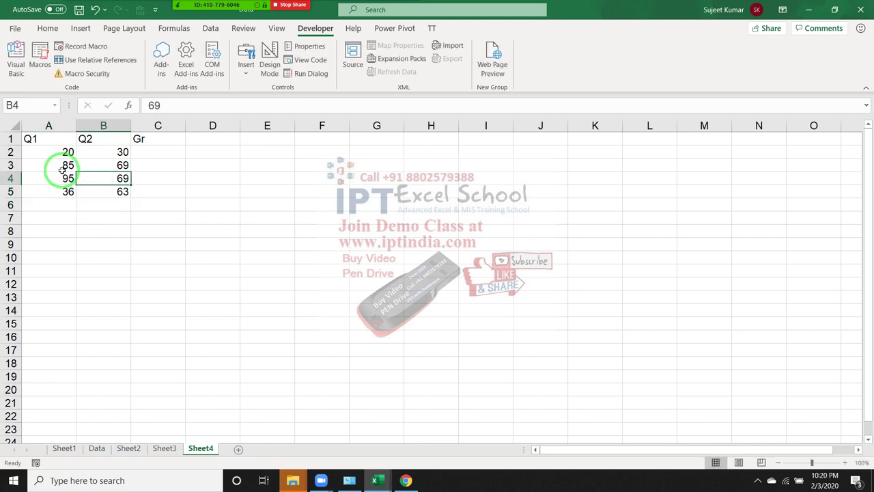
pyautogui.press('Left')
pyautogui.hotkey('alt', 'Tab')
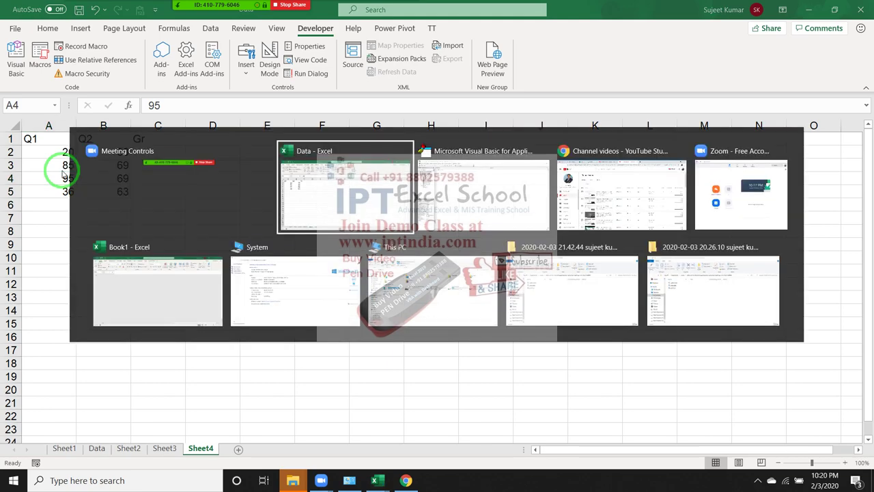
pyautogui.hotkey('alt', 'Tab')
pyautogui.press('Down')
# Add a loop For i = 2 To Range("A65000").End(xlUp).Row ... Next i in rr.
pyautogui.write('f')
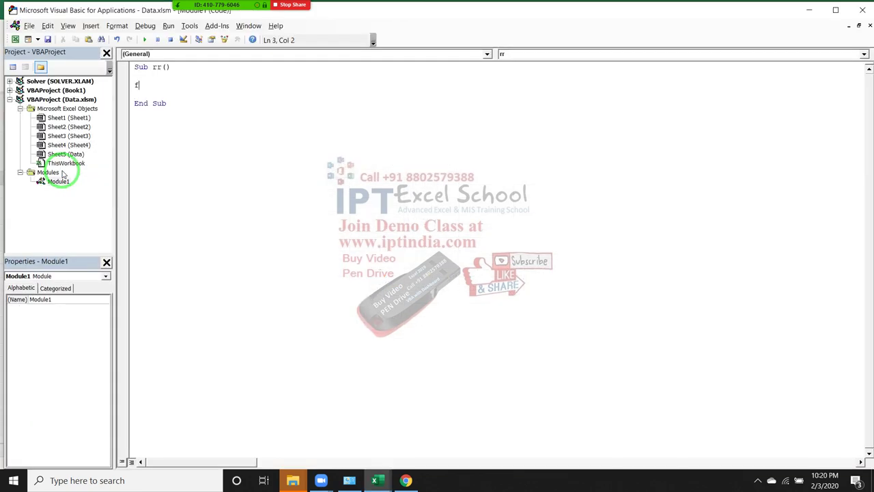
pyautogui.write('or i = ')
pyautogui.write('1')
pyautogui.press('BackSpace')
pyautogui.write('2 ')
pyautogui.write('to range')
pyautogui.write('("')
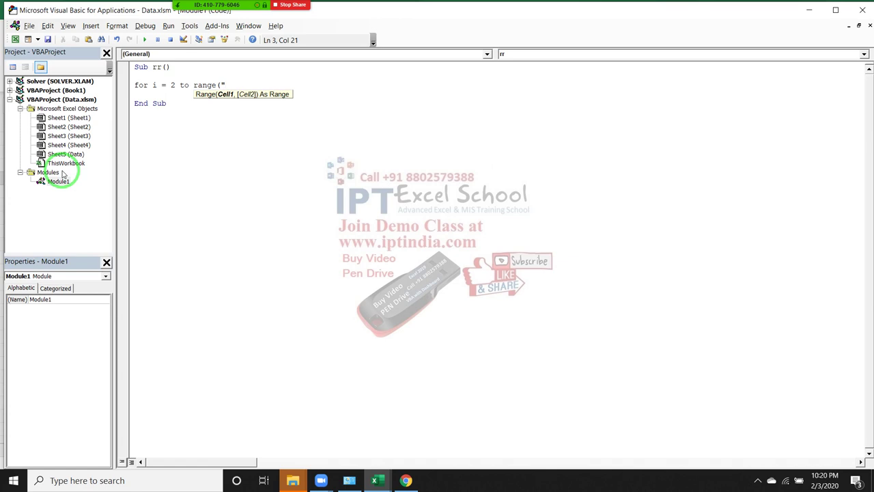
pyautogui.write('A6')
pyautogui.write('5000"')
pyautogui.write(').')
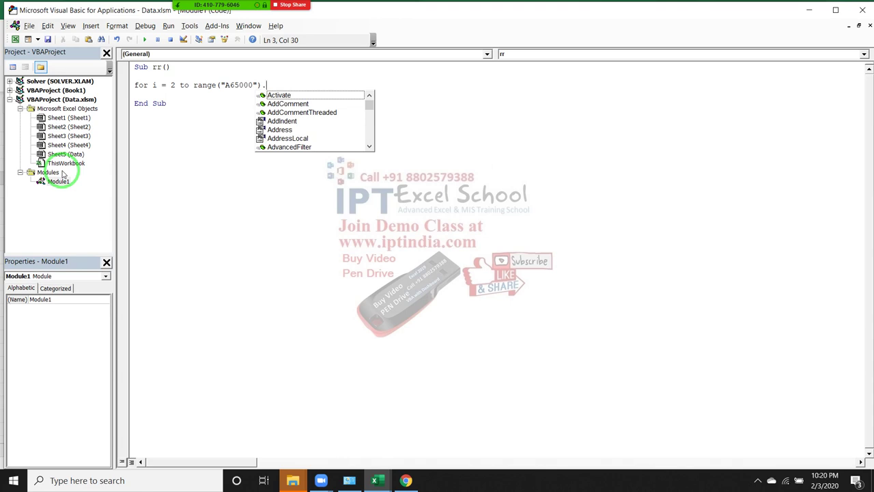
pyautogui.write('E')
pyautogui.press('Tab')
pyautogui.write('(')
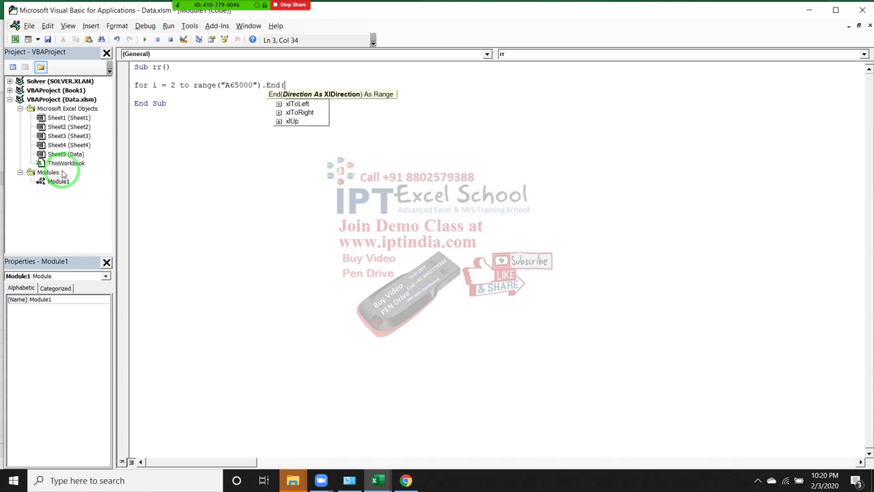
pyautogui.press('Down')
pyautogui.press('Down')
pyautogui.press('Down')
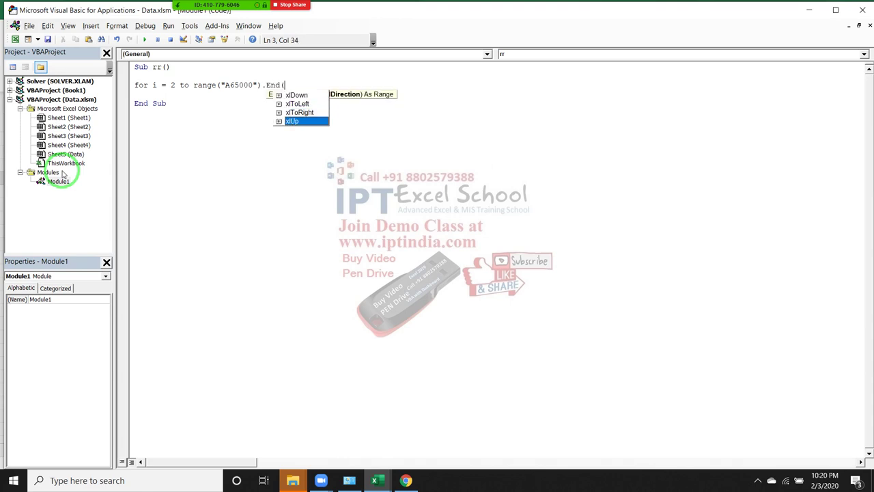
pyautogui.press('Tab')
pyautogui.write(').')
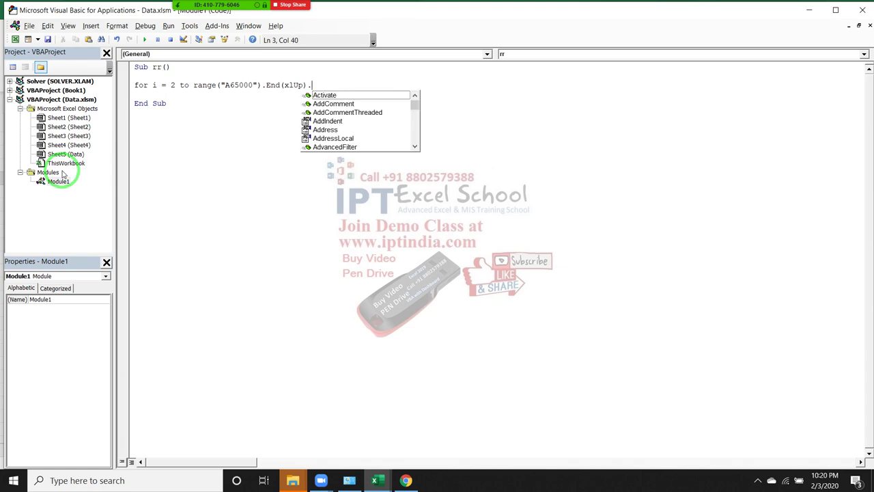
pyautogui.write('r')
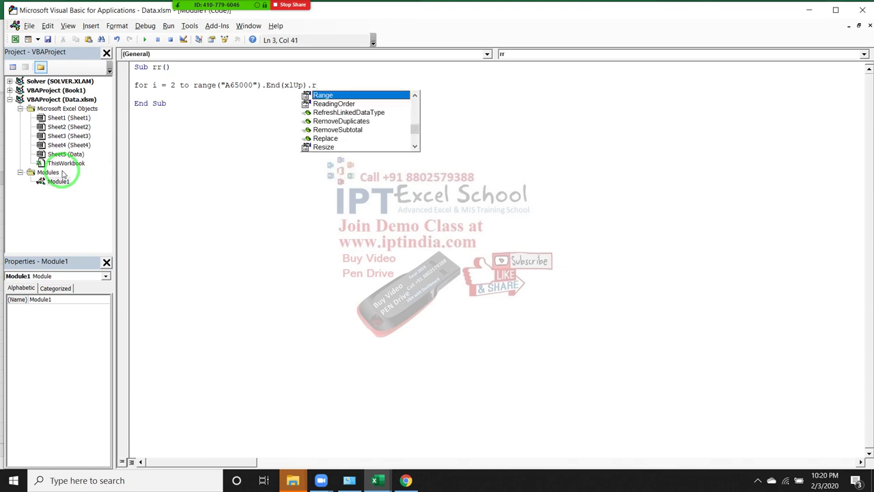
pyautogui.write('o')
pyautogui.press('Tab')
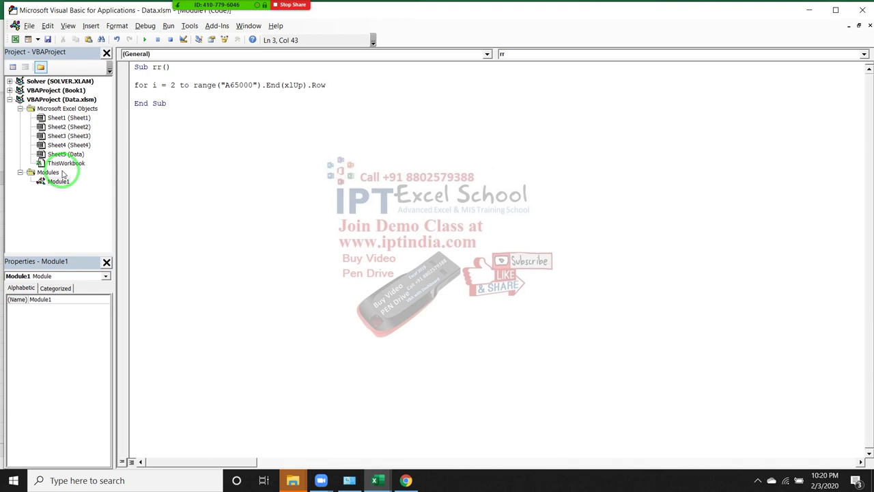
pyautogui.press('Return')
pyautogui.press('Return')
pyautogui.press('Return')
pyautogui.write('next ')
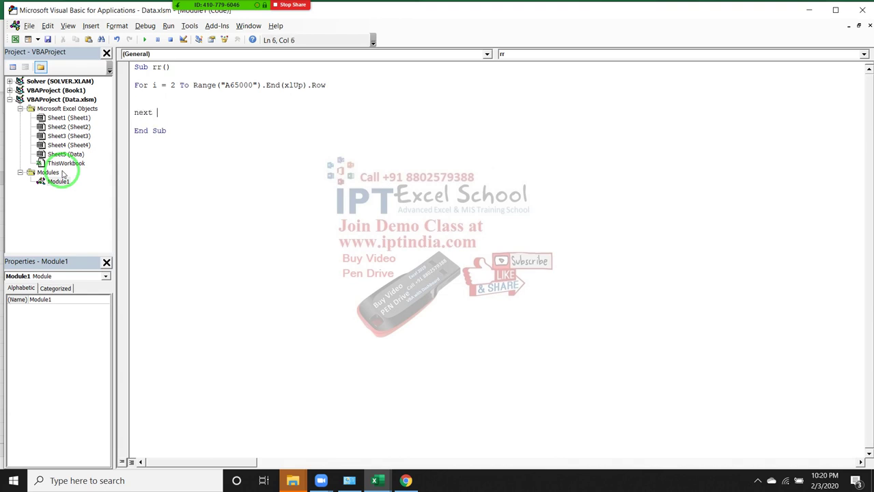
pyautogui.write('i')
pyautogui.press('Up')
pyautogui.press('Return')
pyautogui.press('Up')
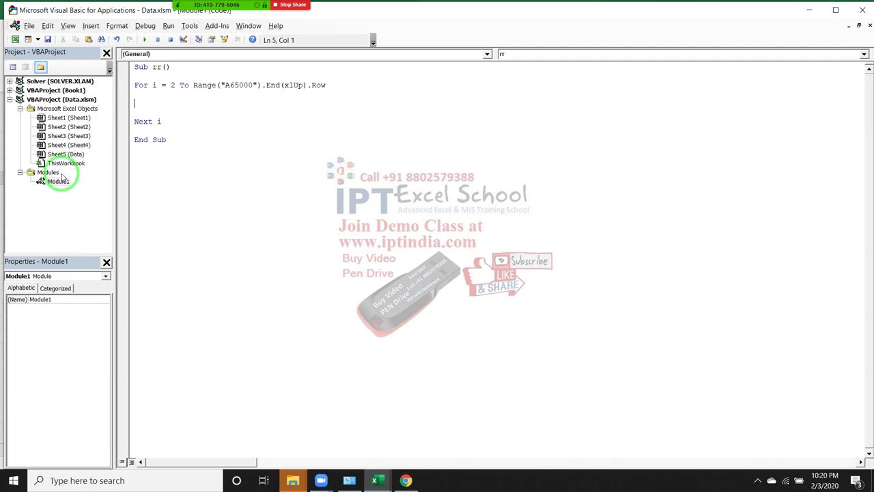
# Declare Dim q1, q2 As Long and Dim gr As Double above the loop.
pyautogui.press('Up')
pyautogui.press('Up')
pyautogui.press('Return')
pyautogui.press('Up')
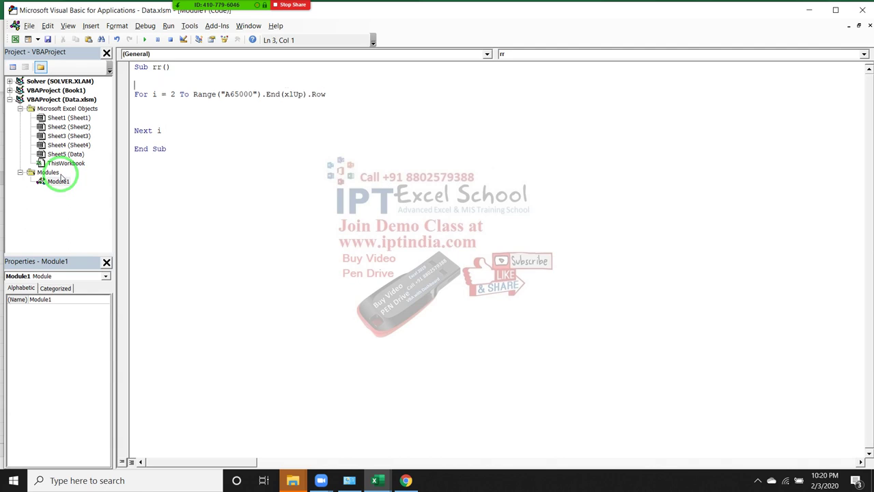
pyautogui.press('Return')
pyautogui.write('d')
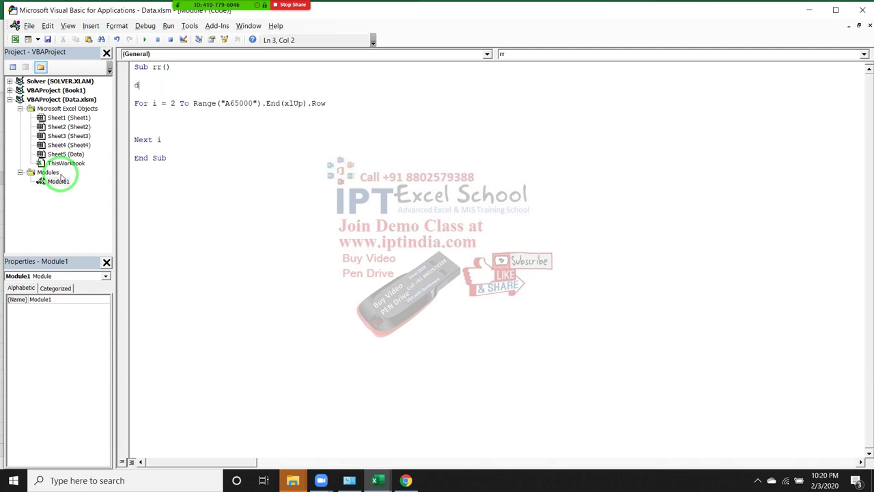
pyautogui.write('im qi')
pyautogui.write('1,q2')
pyautogui.write(' as Lon')
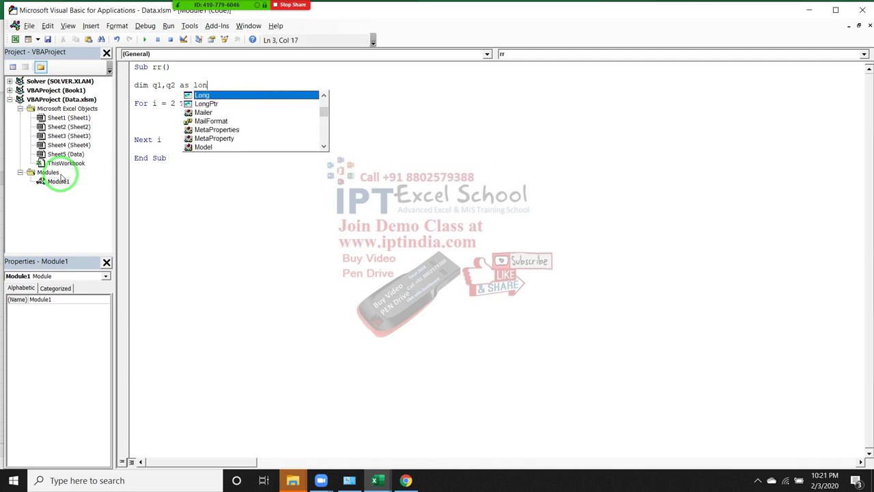
pyautogui.write('g')
pyautogui.press('Return')
pyautogui.press('Return')
pyautogui.press('Up')
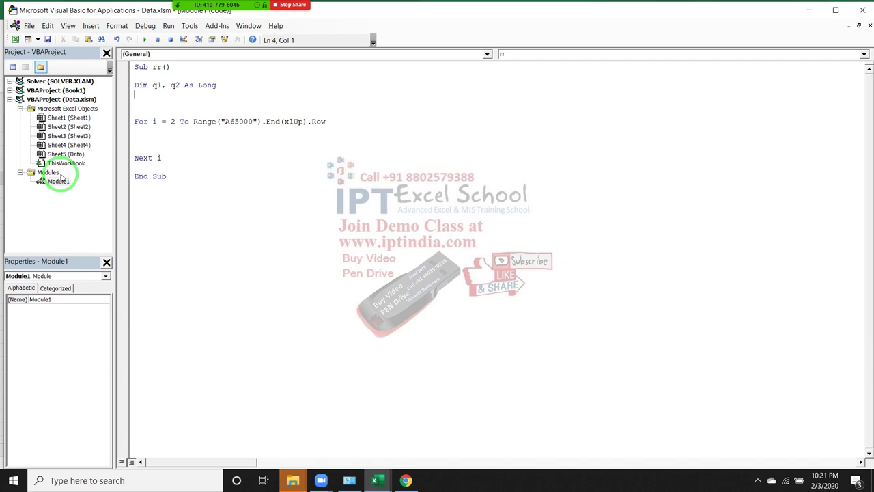
pyautogui.write('dim q')
pyautogui.press('BackSpace')
pyautogui.write('g')
pyautogui.write('r as ')
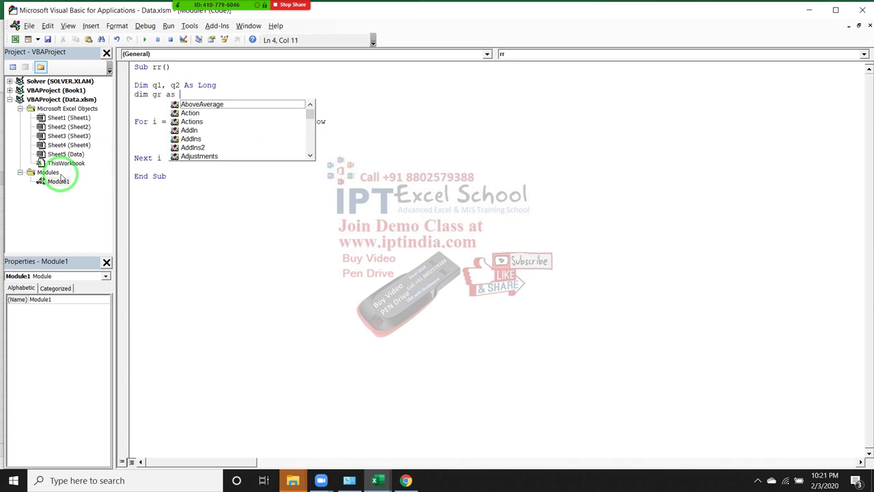
pyautogui.write('dou')
pyautogui.press('Tab')
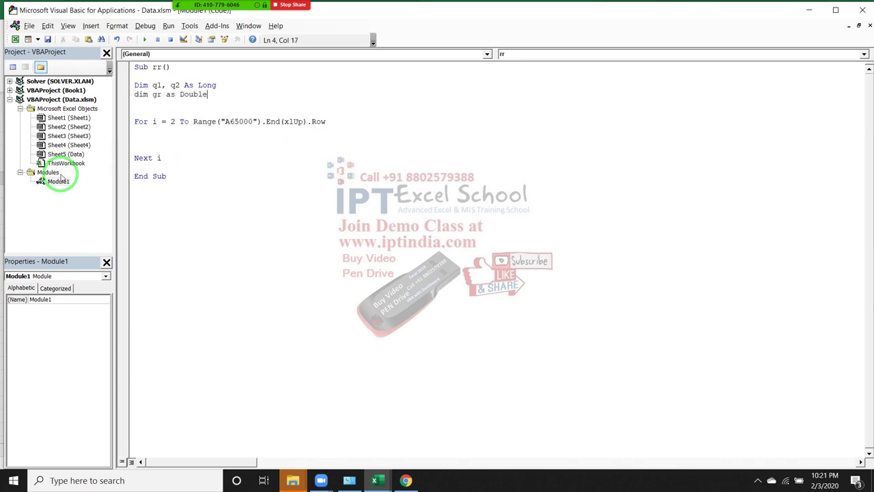
pyautogui.press('Down')
pyautogui.press('Down')
pyautogui.press('Down')
pyautogui.press('Down')
pyautogui.press('Down')
pyautogui.press('Down')
# Inside the loop, assign q1 = Range("A" & i).Value.
pyautogui.press('Up')
pyautogui.write('q1')
pyautogui.write('=range(')
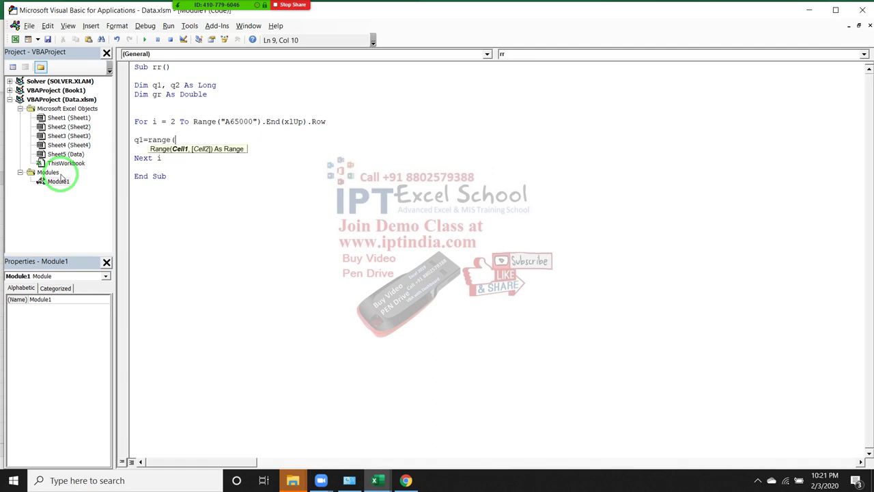
pyautogui.write('"A1')
pyautogui.press('BackSpace')
pyautogui.write('"')
pyautogui.write(' & i)')
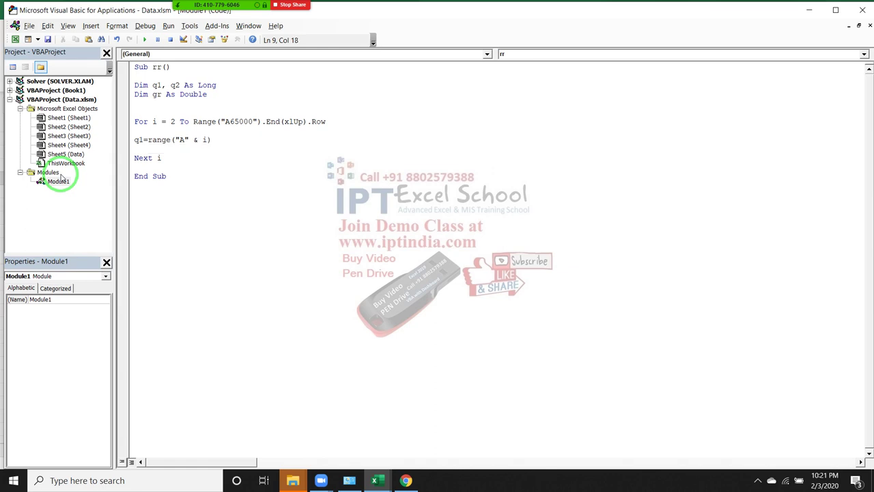
pyautogui.write('.v')
pyautogui.press('Down')
pyautogui.press('Tab')
pyautogui.press('Return')
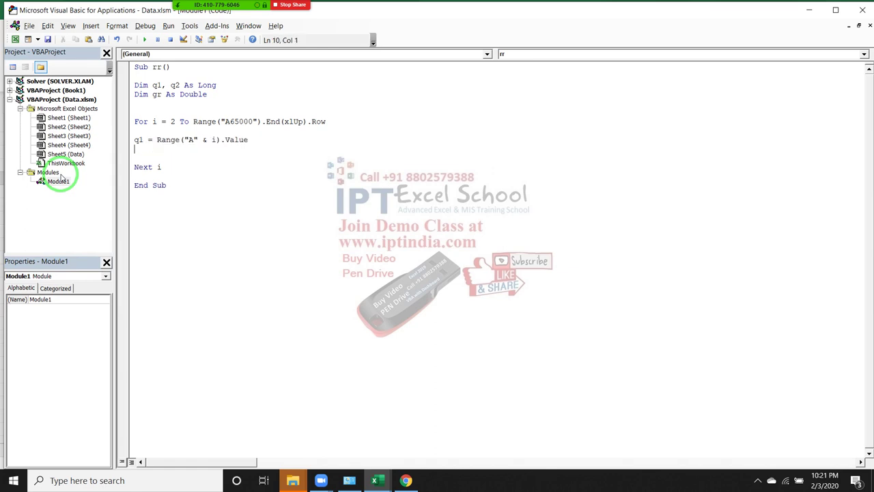
# Add q2 = Range("B" & i).Value and gr = (q2 - 21) / q1.
pyautogui.write('q2=')
pyautogui.write('range')
pyautogui.write('("')
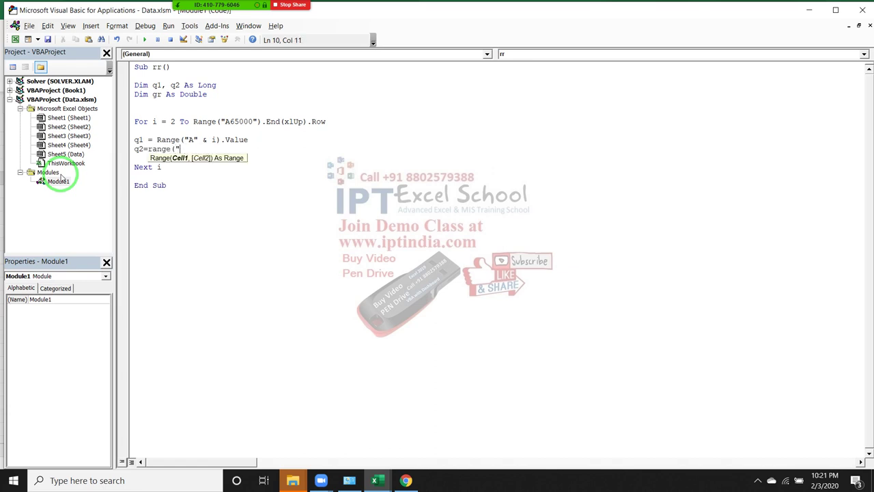
pyautogui.write('B')
pyautogui.write('" & i')
pyautogui.write(').Value')
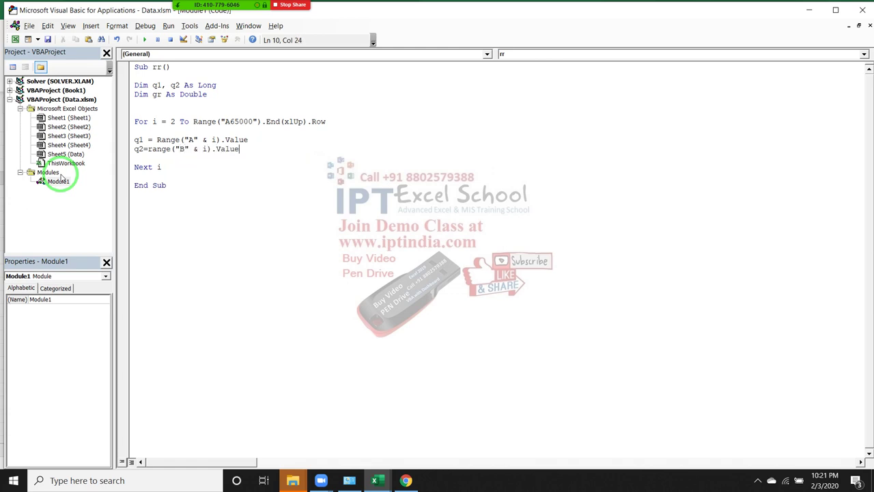
pyautogui.press('Return')
pyautogui.press('Return')
pyautogui.press('Return')
pyautogui.press('Up')
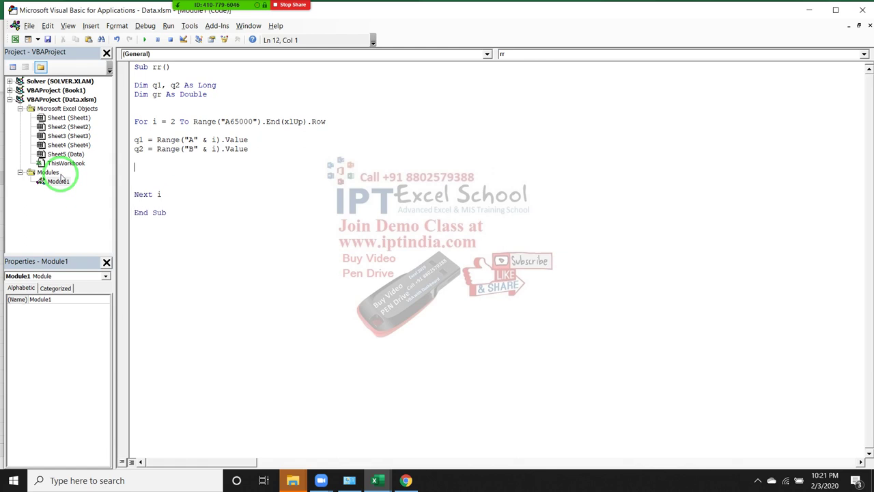
pyautogui.write('gr = ')
pyautogui.write('(q2 - ')
pyautogui.write('21')
pyautogui.write(') / q')
pyautogui.write('1')
pyautogui.press('Return')
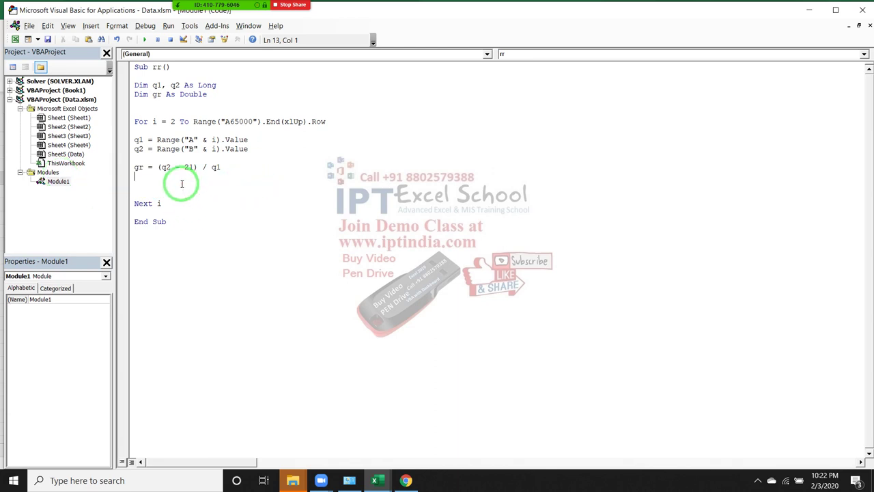
# Add the line Range("C" & i).Value = gr to write growth into column C.
pyautogui.write('range(')
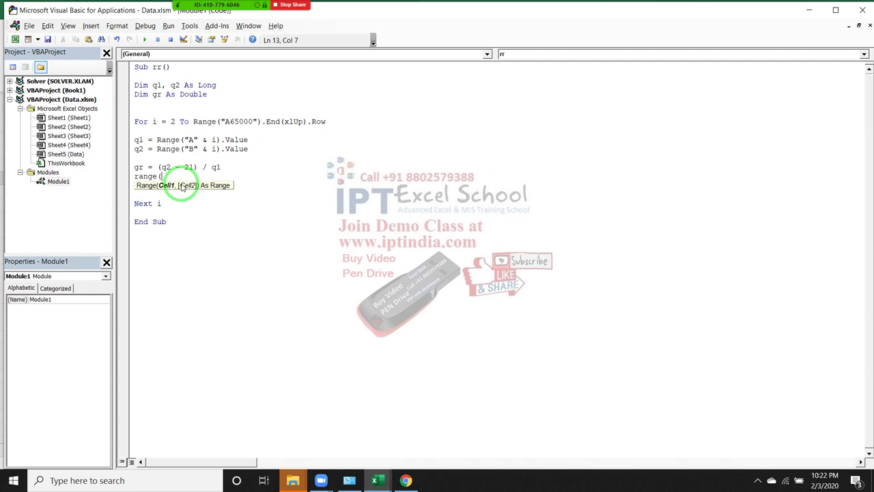
pyautogui.write('"')
pyautogui.write('C" & ')
pyautogui.write('i).v')
pyautogui.press('Return')
pyautogui.press('Return')
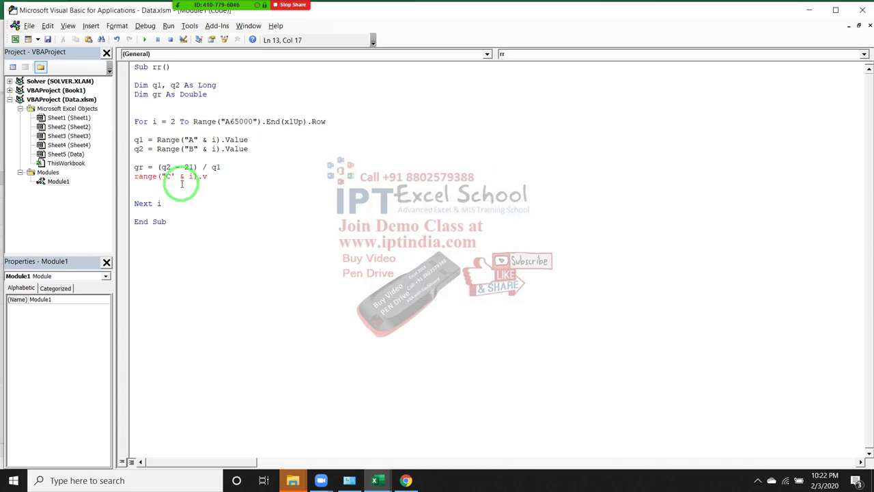
pyautogui.press('BackSpace')
pyautogui.press('BackSpace')
pyautogui.press('Left')
pyautogui.press('Left')
pyautogui.press('Left')
pyautogui.press('Right')
pyautogui.press('End')
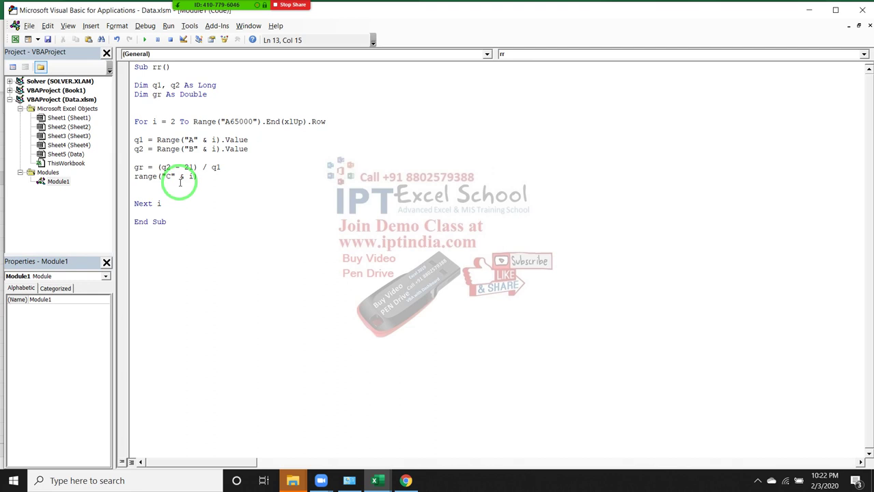
pyautogui.write('.V')
pyautogui.press('Down')
pyautogui.press('Tab')
pyautogui.write('=')
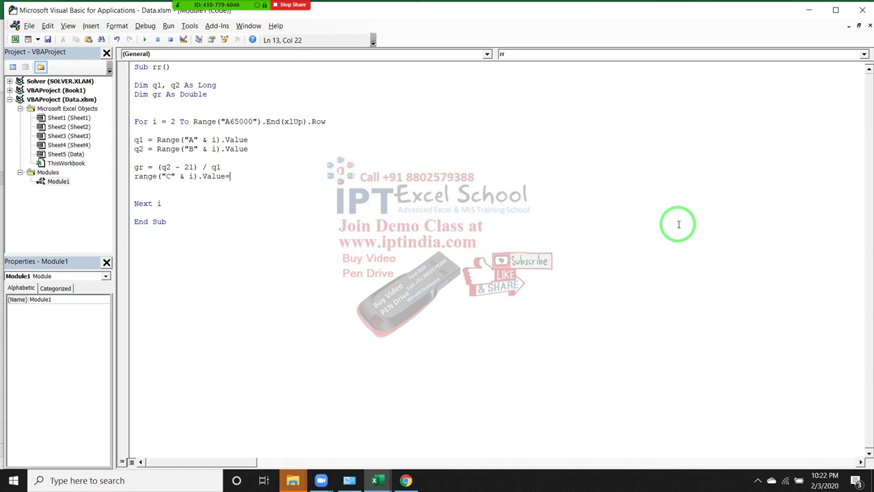
pyautogui.write('gr')
pyautogui.press('BackSpace')
pyautogui.write('r')
pyautogui.press('Return')
# Add Range("C" & i).NumberFormat = "0.00%" on the next line.
pyautogui.press('Up')
pyautogui.hotkey('shift', 'Right')
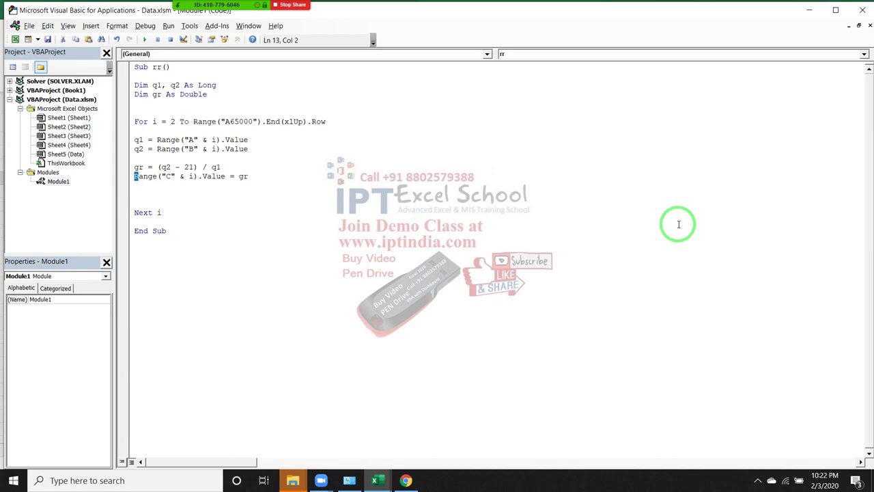
pyautogui.hotkey('shift', 'Right')
pyautogui.hotkey('shift', 'Right')
pyautogui.hotkey('shift', 'Right')
pyautogui.hotkey('shift', 'Right')
pyautogui.hotkey('shift', 'Right')
pyautogui.hotkey('shift', 'Right')
pyautogui.hotkey('shift', 'Right')
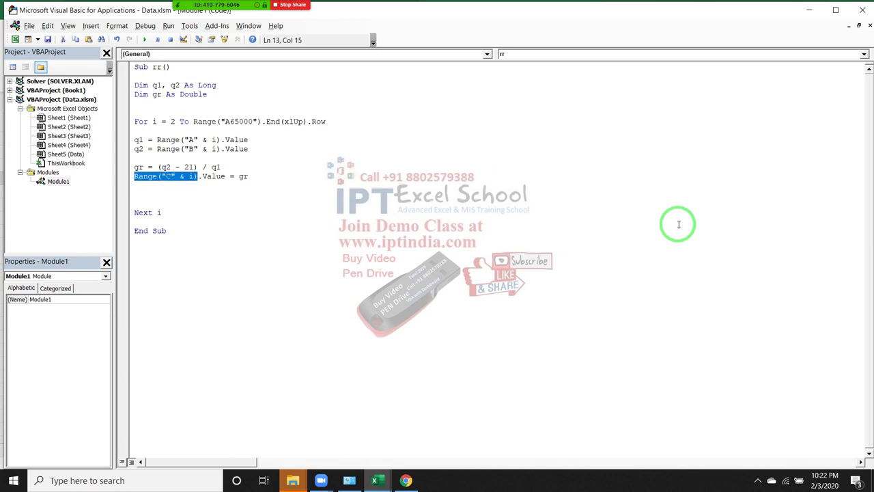
pyautogui.hotkey('ctrl', 'c')
pyautogui.press('Down')
pyautogui.hotkey('ctrl', 'v')
pyautogui.write('.')
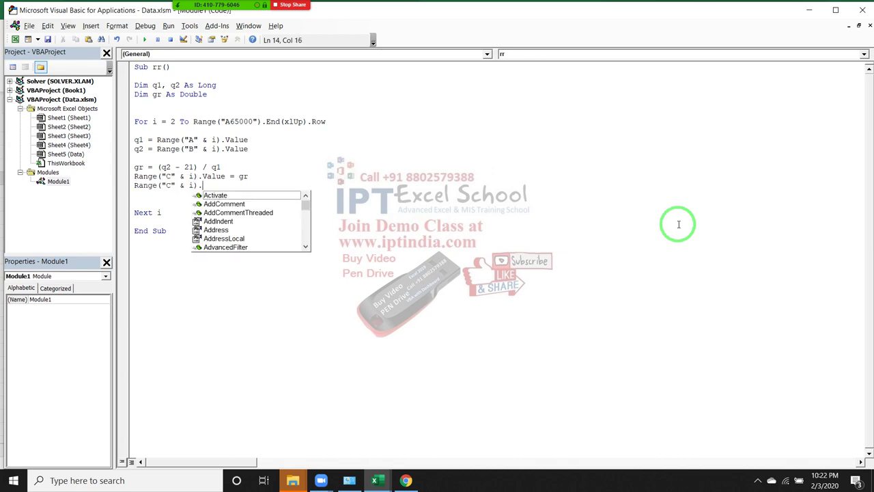
pyautogui.write('nu')
pyautogui.press('Tab')
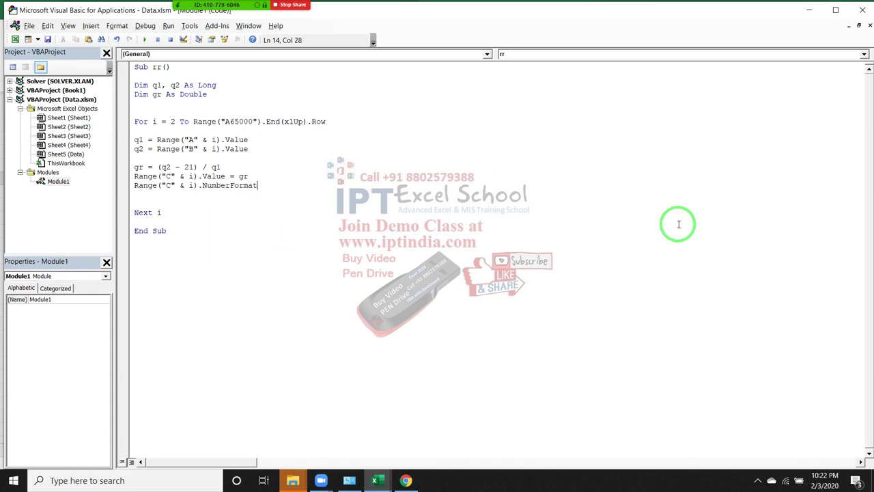
pyautogui.write(' = ')
pyautogui.write('"0.00')
pyautogui.write('%"')
pyautogui.press('Return')
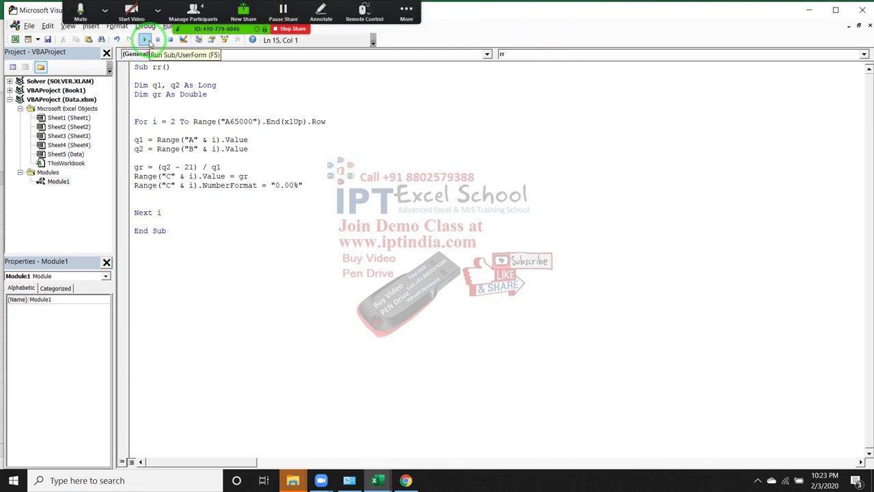
# Run rr and check Gr values 45.00%, 56.47%, 50.53%, 116.67% in C2:C5.
pyautogui.click(145, 40)
pyautogui.hotkey('alt', 'Tab')
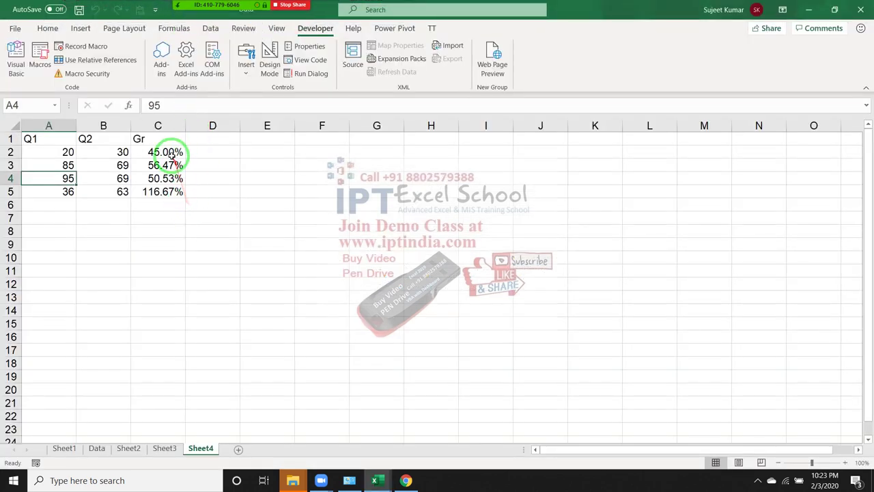
pyautogui.click(168, 154)
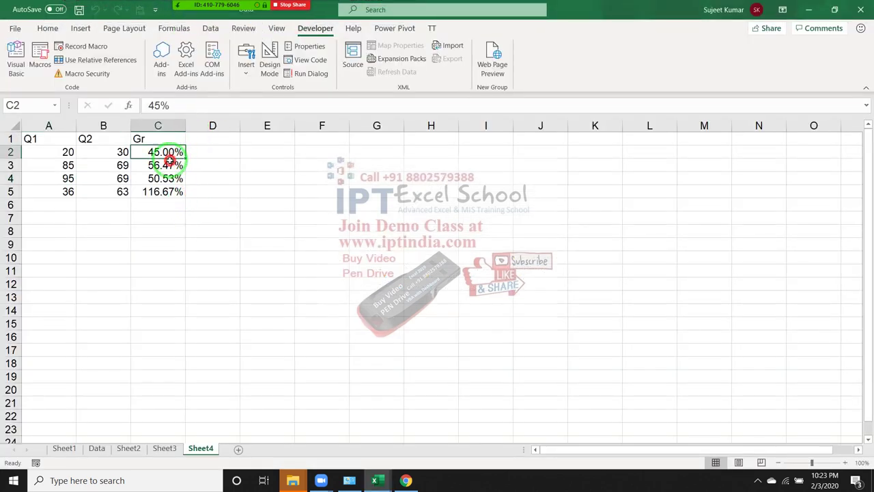
pyautogui.moveTo(168, 160); pyautogui.dragTo(170, 190)
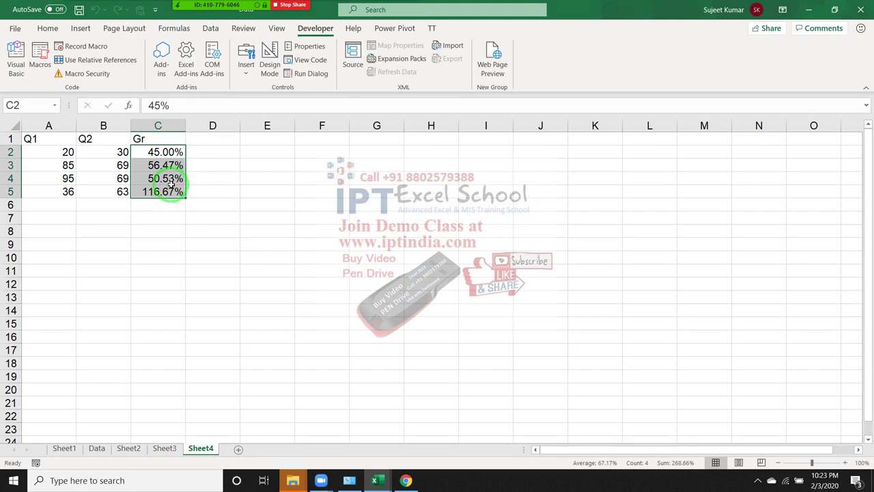
# Clear columns A to G on Sheet3, then return to Sheet4 and the VBA editor.
pyautogui.click(172, 450)
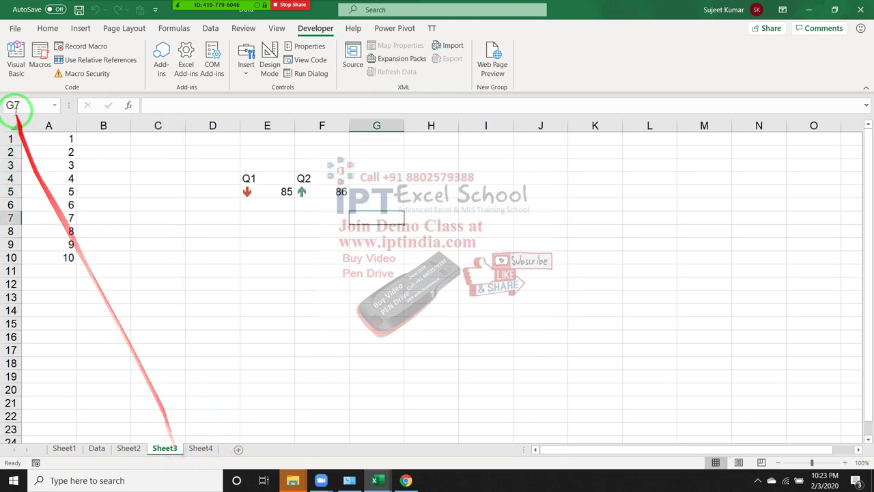
pyautogui.moveTo(31, 125); pyautogui.dragTo(357, 127)
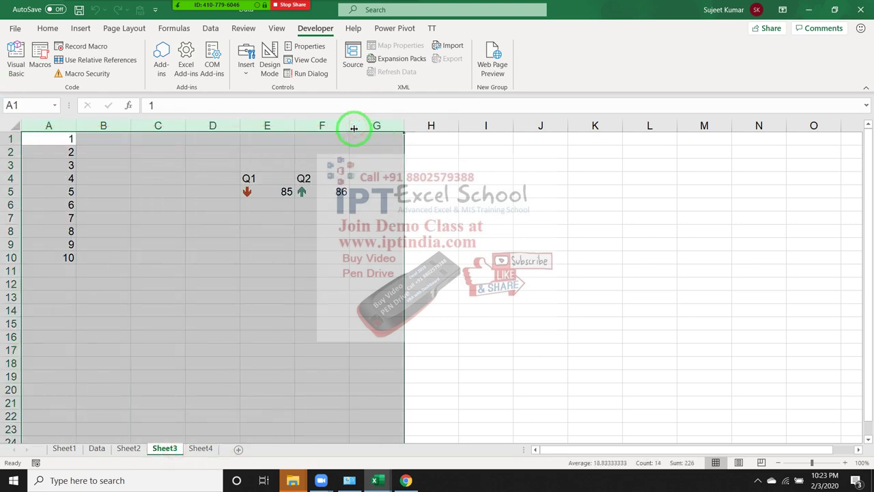
pyautogui.press('Delete')
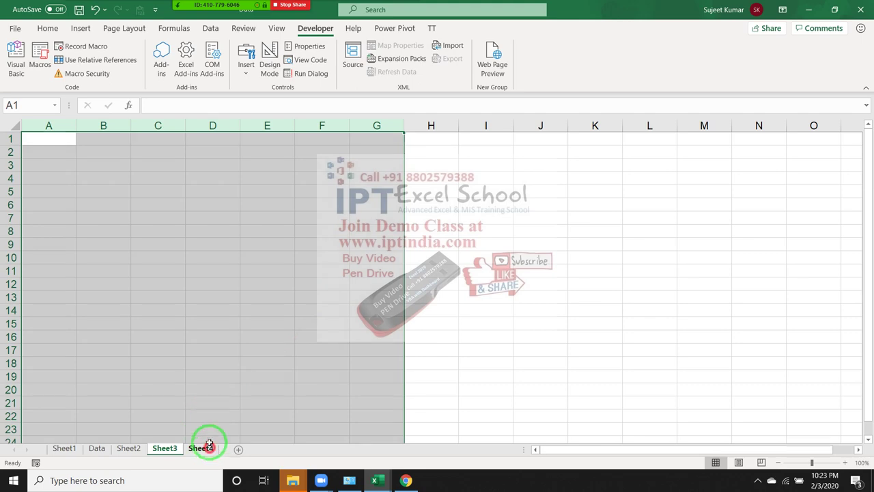
pyautogui.click(201, 447)
pyautogui.click(163, 178)
pyautogui.click(162, 164)
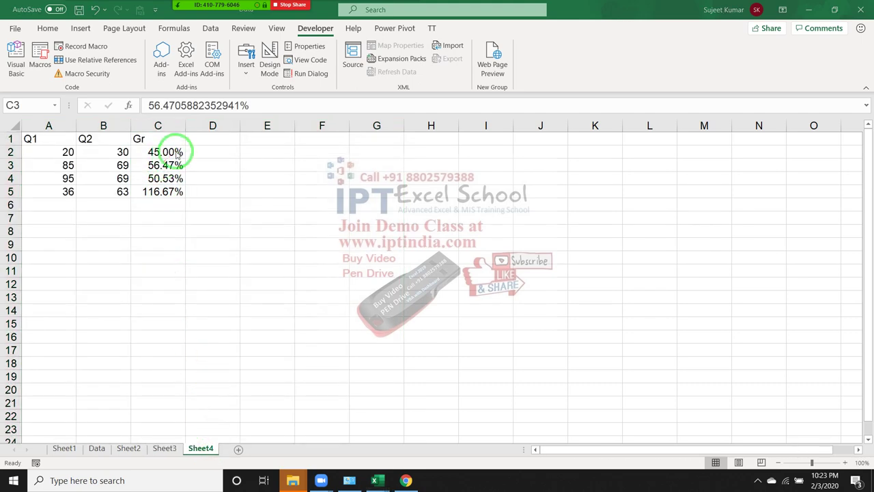
pyautogui.hotkey('alt', 'Tab')
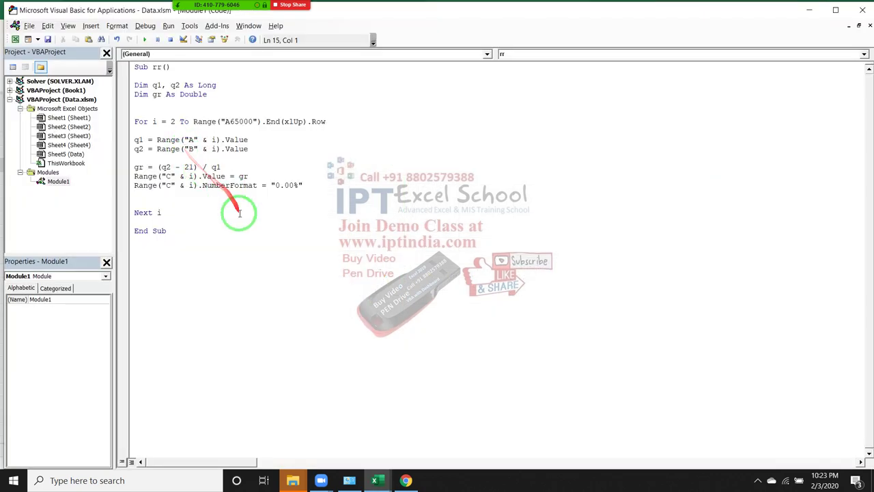
# Replace the 21 in the growth line with q1 so it reads gr = (q2 - q1) / q1.
pyautogui.click(238, 210)
pyautogui.moveTo(219, 91); pyautogui.dragTo(135, 77)
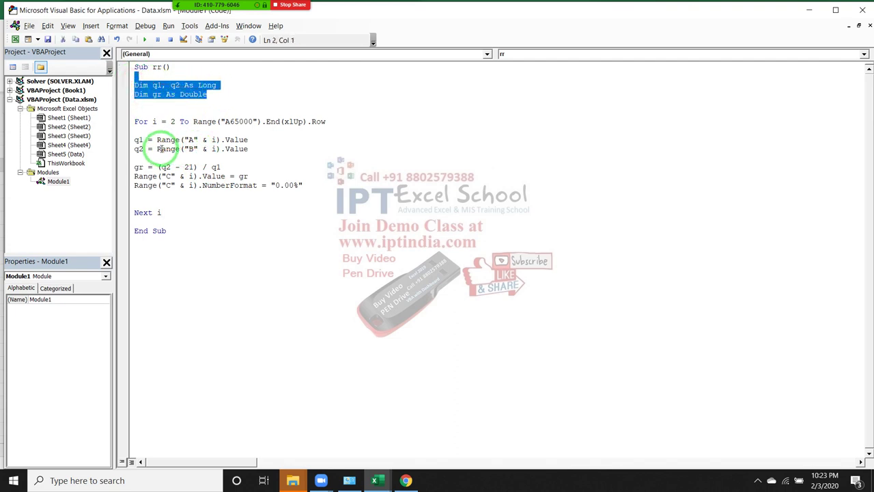
pyautogui.moveTo(156, 140); pyautogui.dragTo(256, 140)
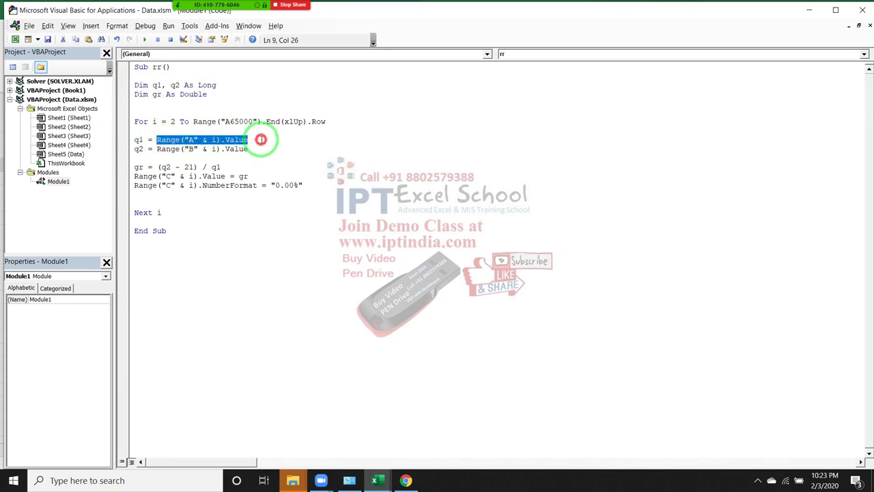
pyautogui.doubleClick(189, 168)
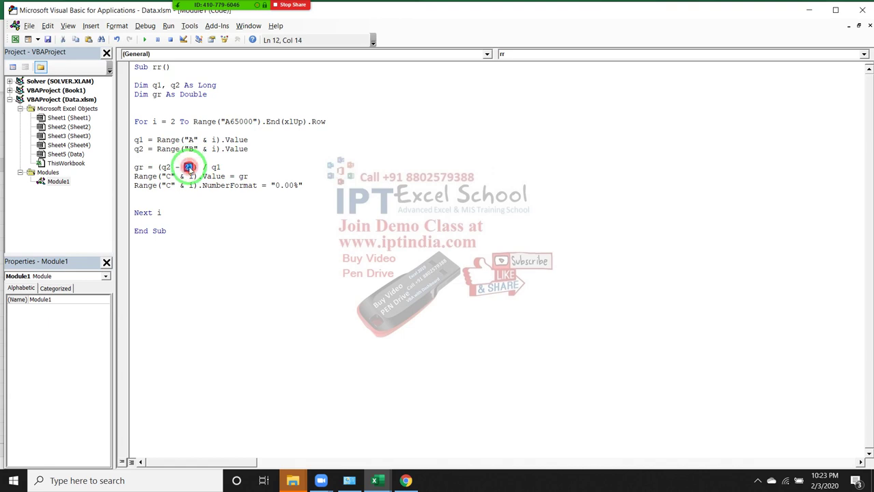
pyautogui.click(189, 167)
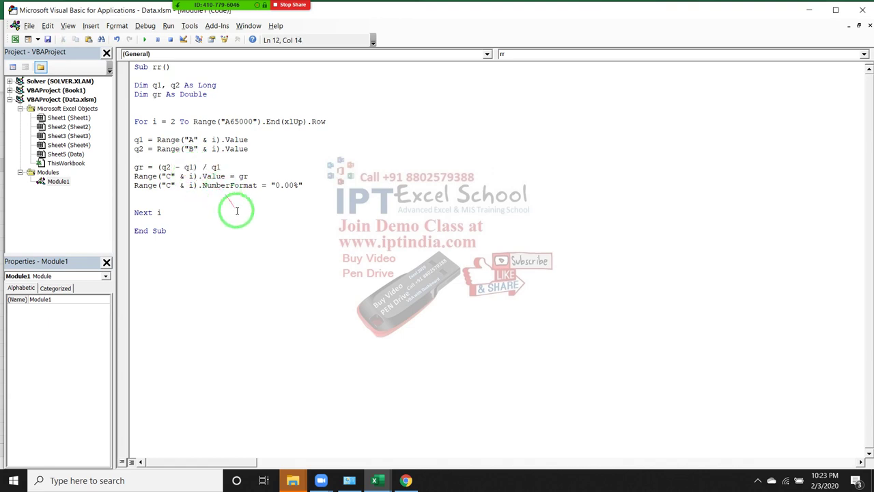
pyautogui.click(237, 210)
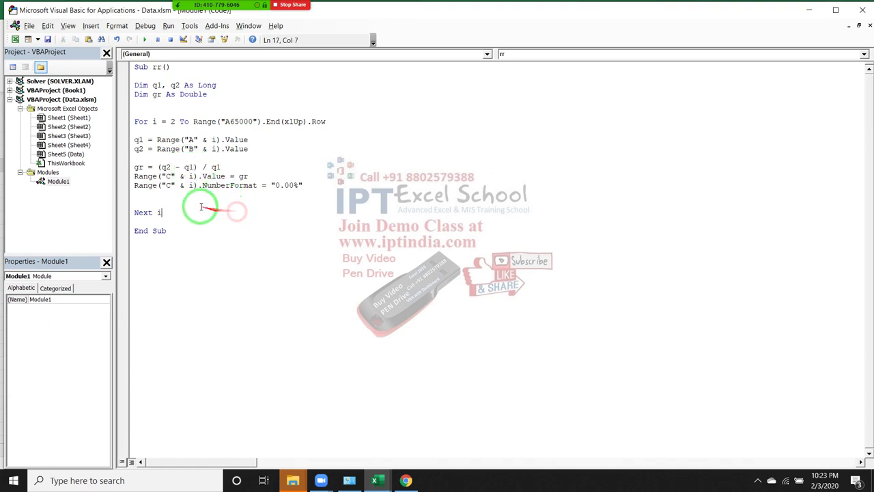
# Try substituting the column A Range expression for both q1s, undo it, and return to Excel.
pyautogui.doubleClick(188, 167)
pyautogui.hotkey('ctrl', 'v')
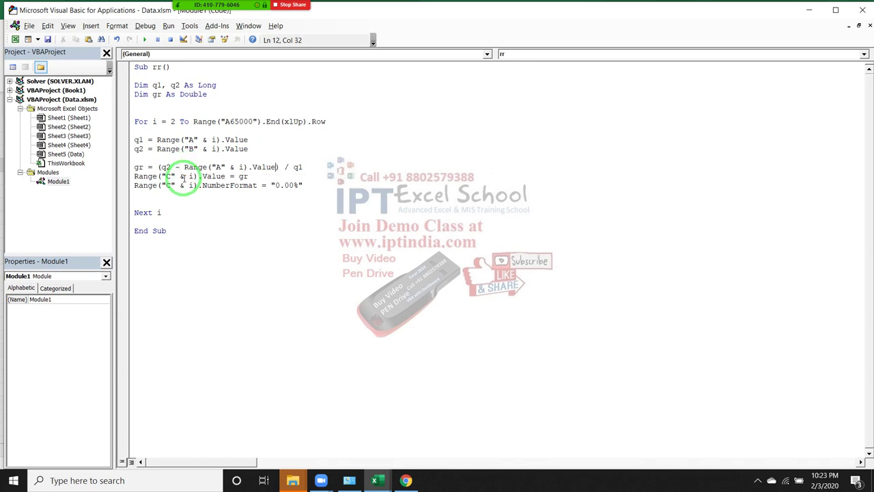
pyautogui.doubleClick(295, 167)
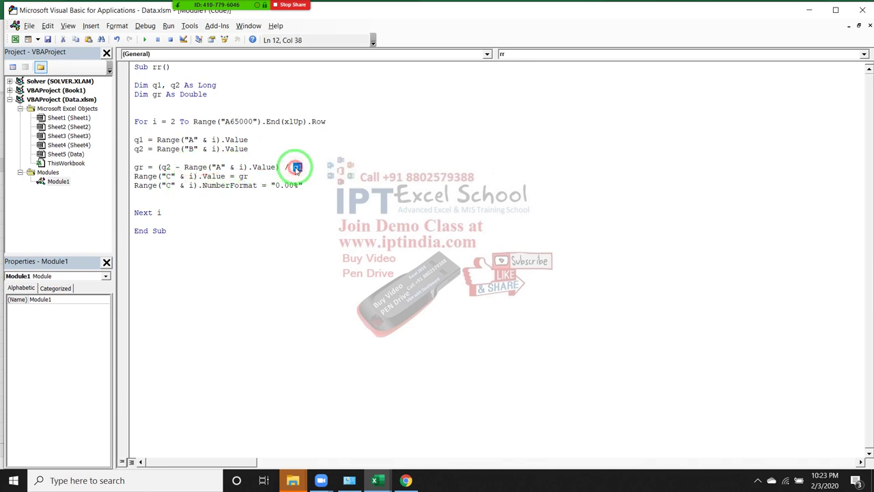
pyautogui.hotkey('ctrl', 'v')
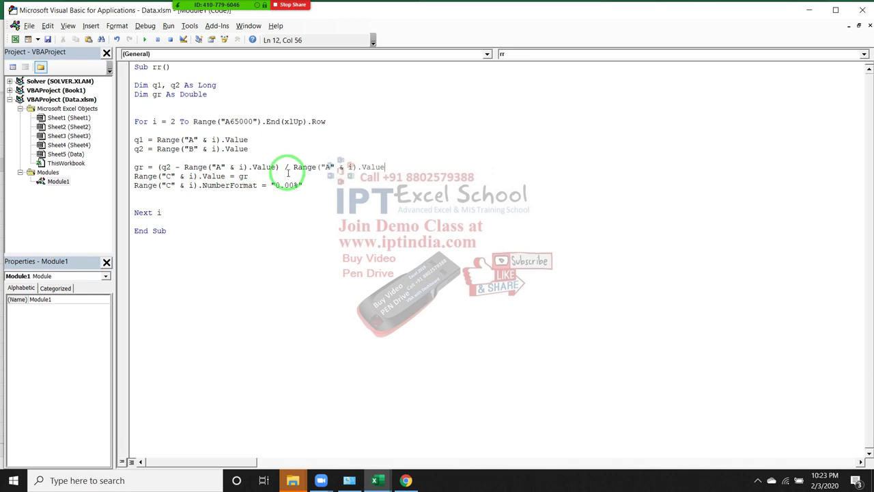
pyautogui.hotkey('ctrl', 'z')
pyautogui.hotkey('ctrl', 'z')
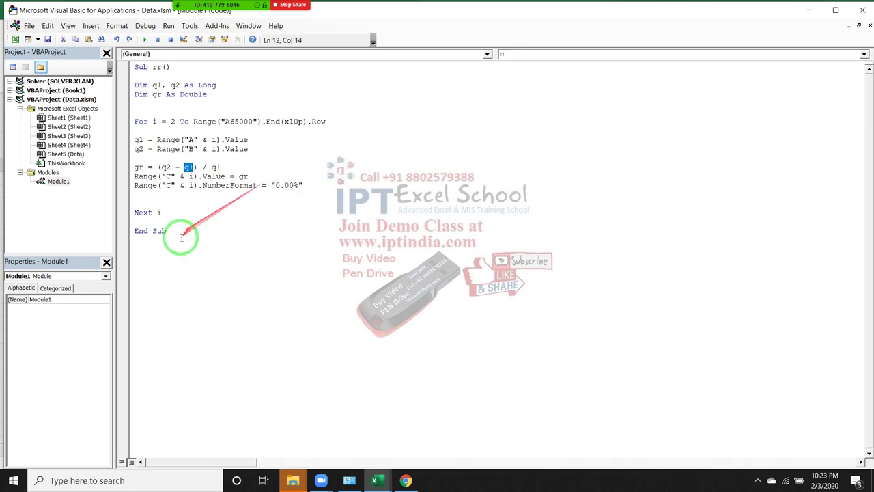
pyautogui.click(194, 202)
pyautogui.click(188, 252)
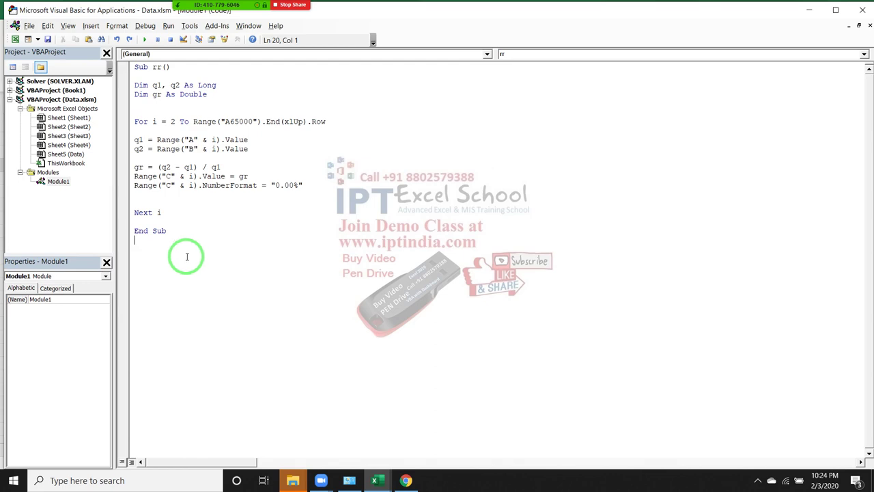
pyautogui.moveTo(183, 254)
pyautogui.mouseDown()
pyautogui.moveTo(133, 332)
pyautogui.moveTo(131, 444)
pyautogui.moveTo(162, 453)
pyautogui.mouseUp()
pyautogui.hotkey('alt', 'Tab')
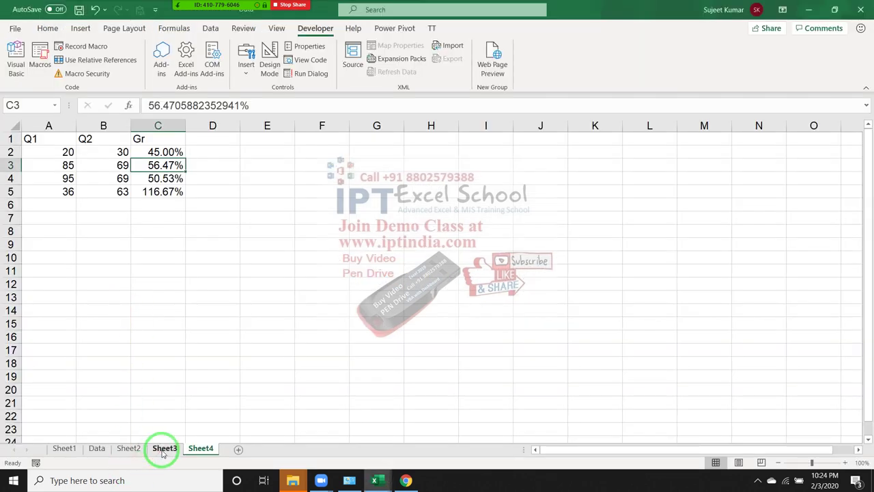
# On Sheet3, enter the headers P, R, T and Amt in A1:D1.
pyautogui.click(162, 454)
pyautogui.click(51, 140)
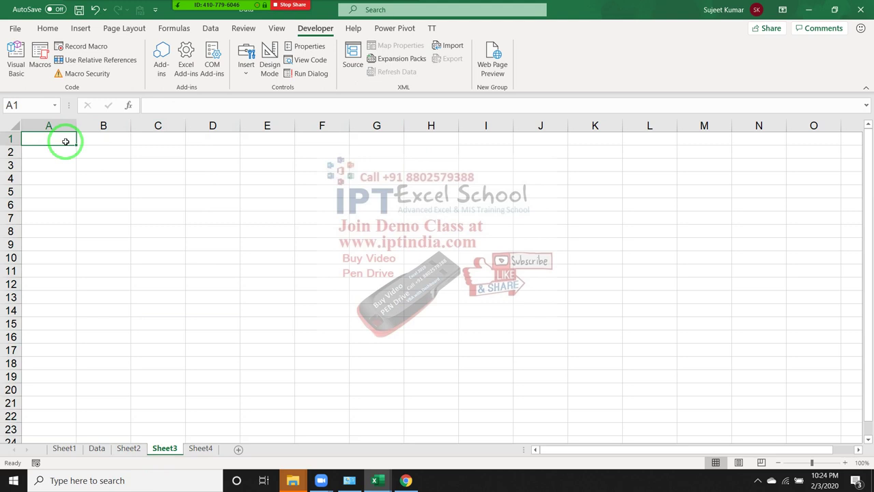
pyautogui.write('P')
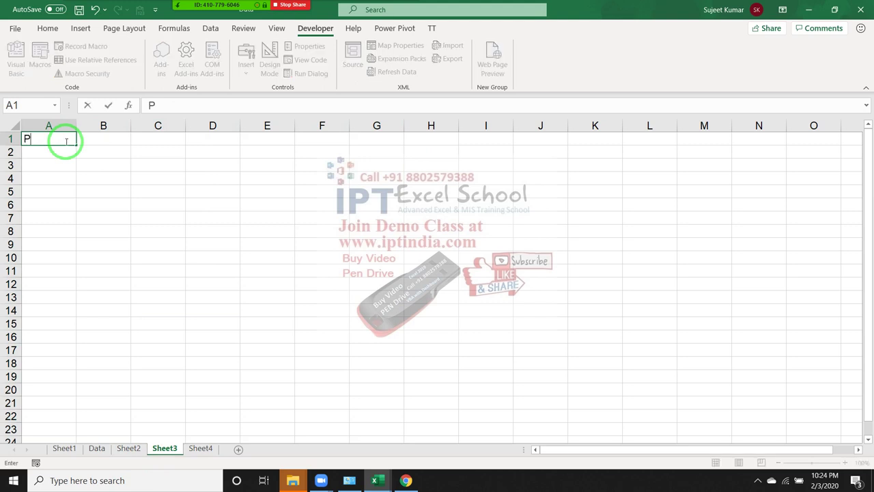
pyautogui.press('Tab')
pyautogui.write('R')
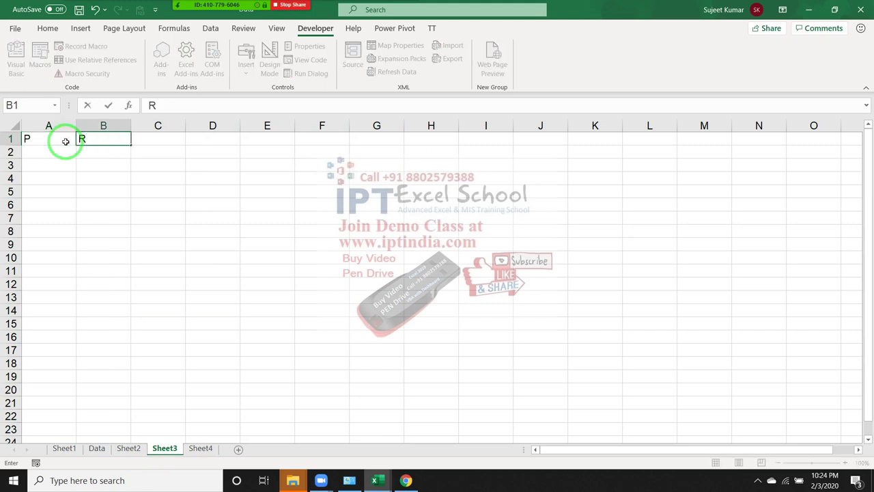
pyautogui.press('Tab')
pyautogui.write('T')
pyautogui.press('Tab')
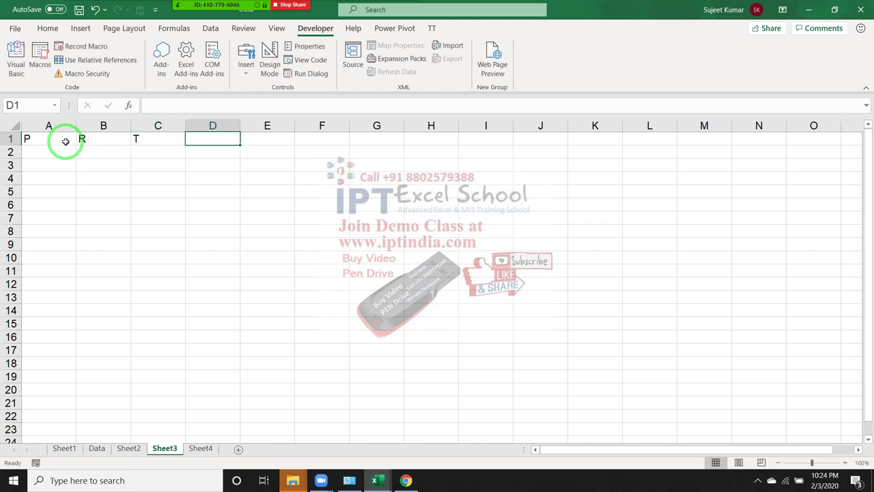
pyautogui.write('Amt')
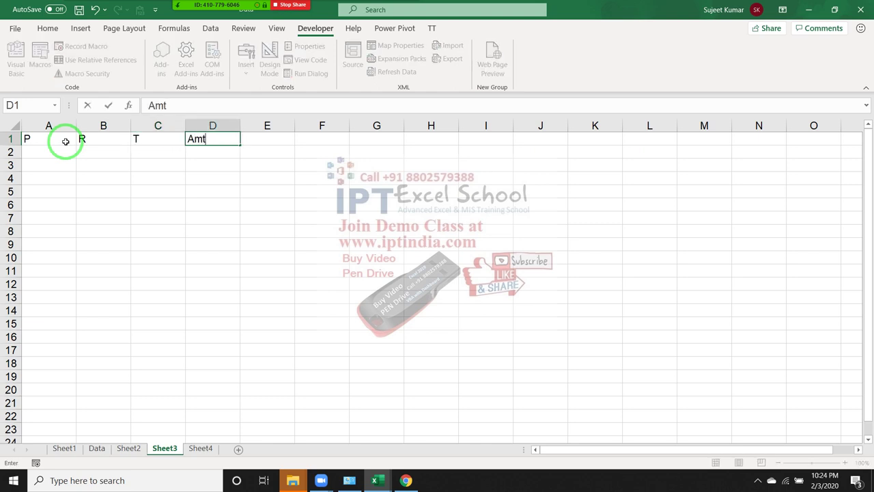
pyautogui.press('Return')
# Enter the first two data rows: 25000, 8%, 5 and 56325, 7%, 4.
pyautogui.write('250')
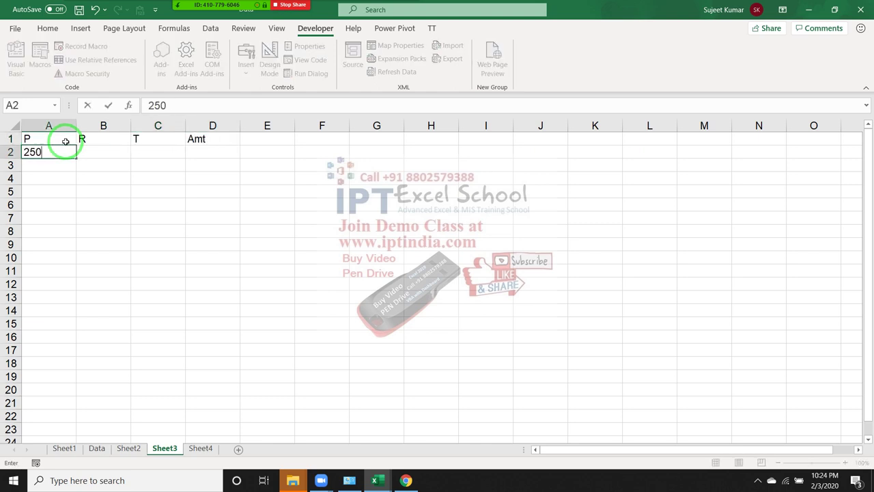
pyautogui.write('00')
pyautogui.press('Tab')
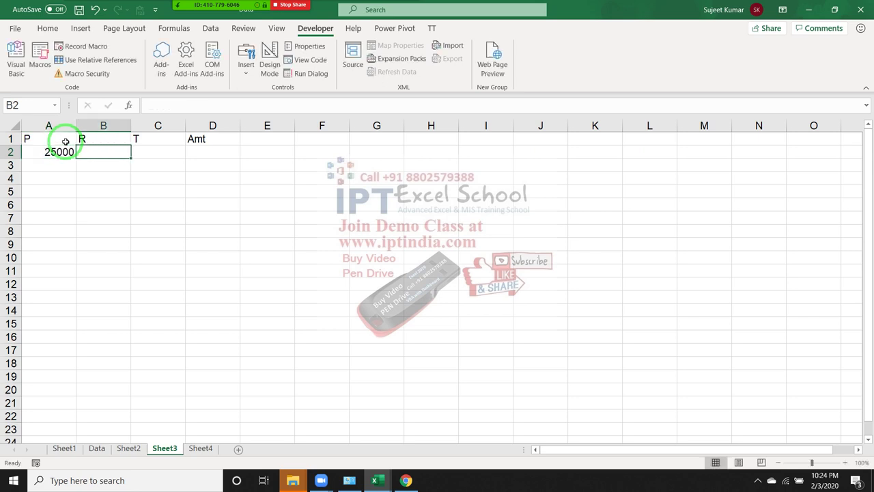
pyautogui.write('28')
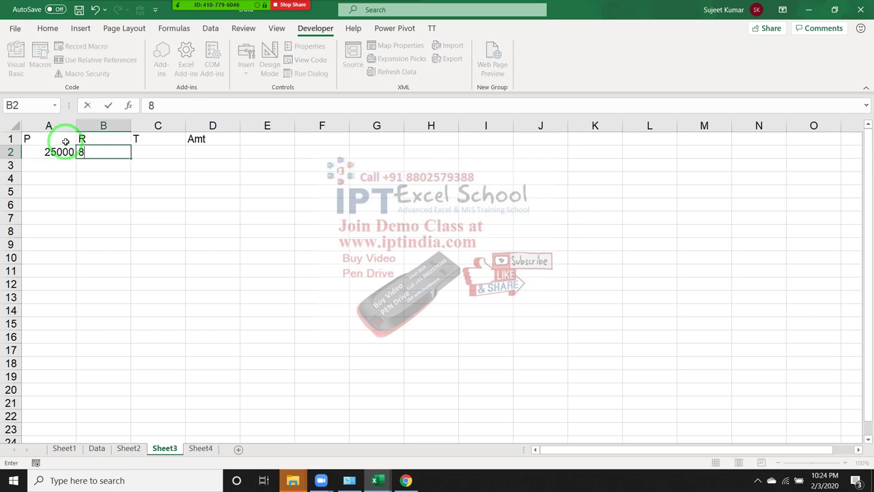
pyautogui.write('%')
pyautogui.press('Tab')
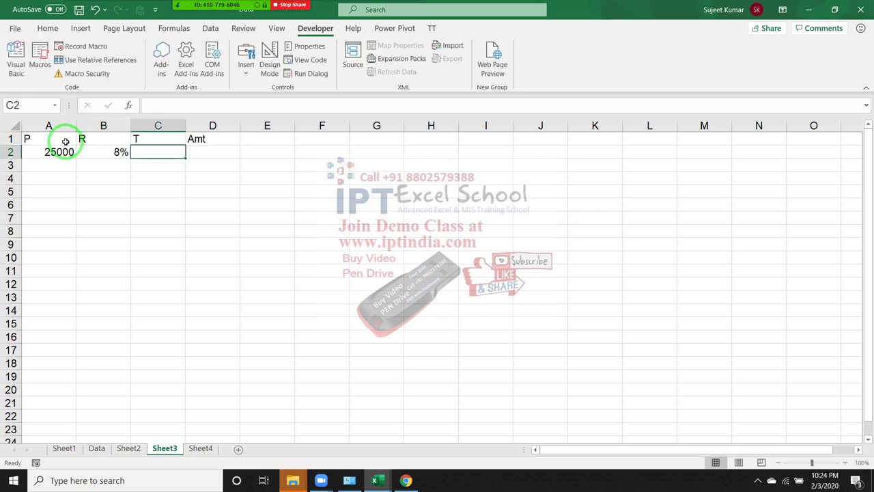
pyautogui.write('5')
pyautogui.press('Return')
pyautogui.press('Left')
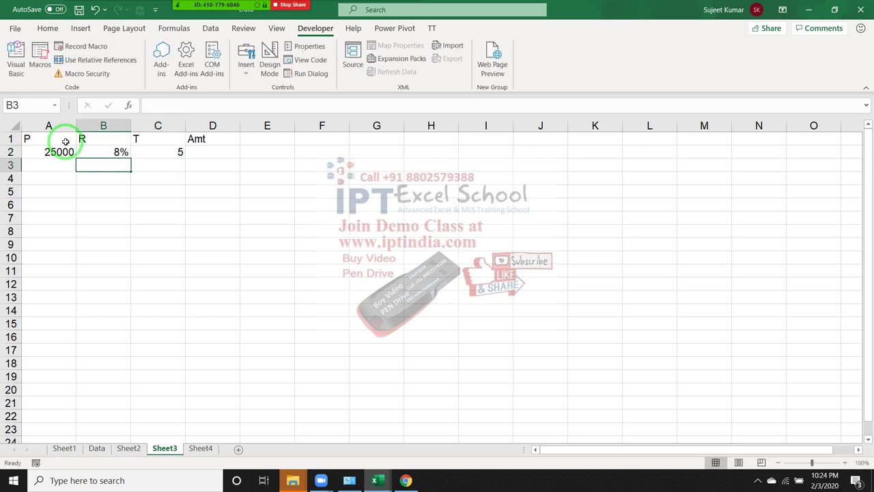
pyautogui.press('Left')
pyautogui.write('5')
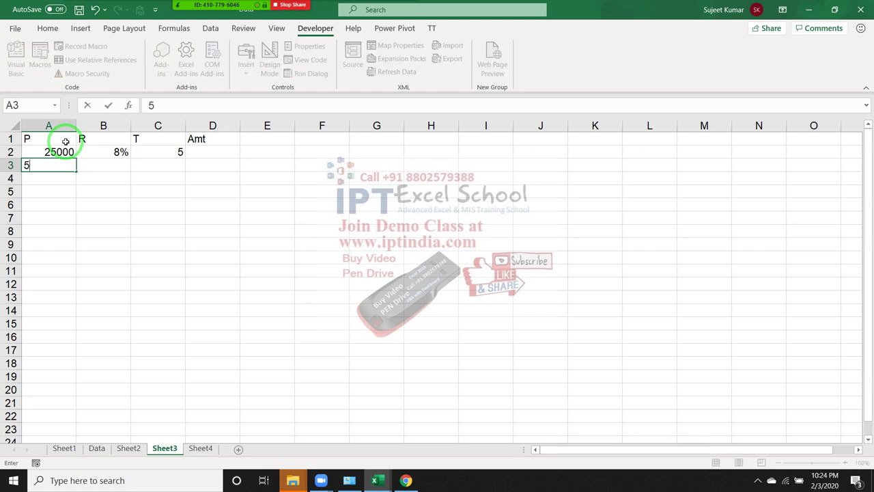
pyautogui.write('6325')
pyautogui.press('Tab')
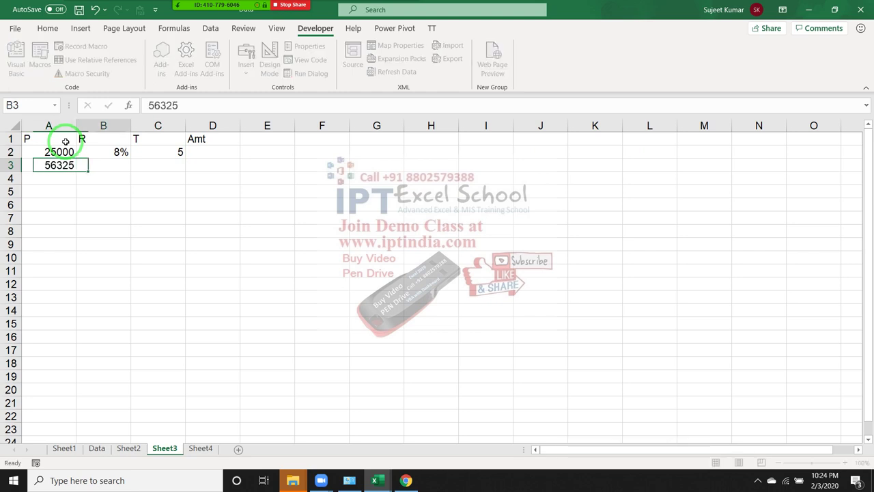
pyautogui.write('7%')
pyautogui.press('Tab')
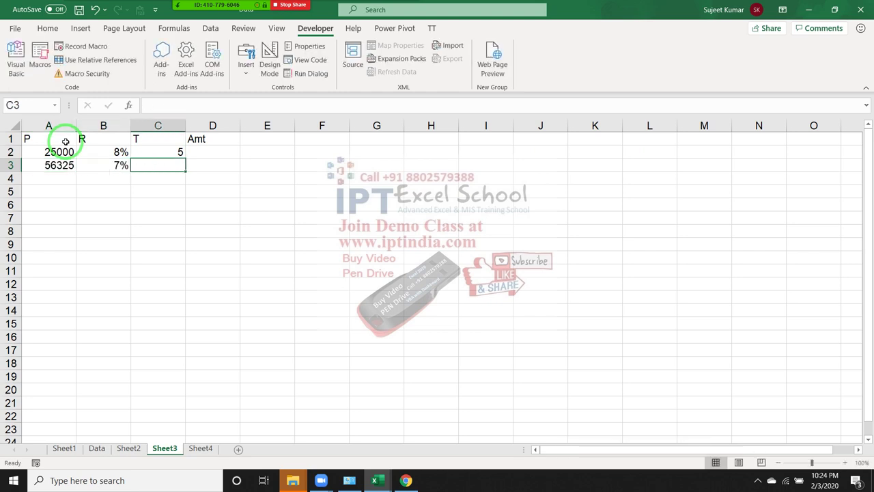
pyautogui.write('98')
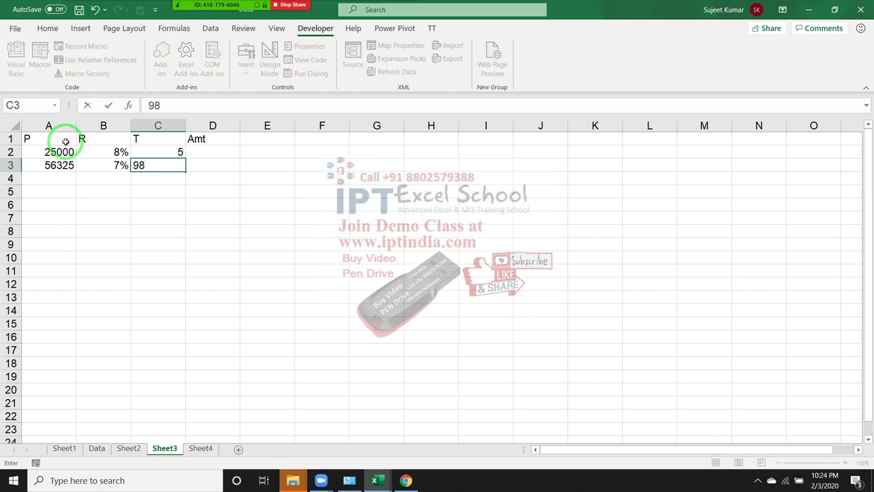
pyautogui.press('Escape')
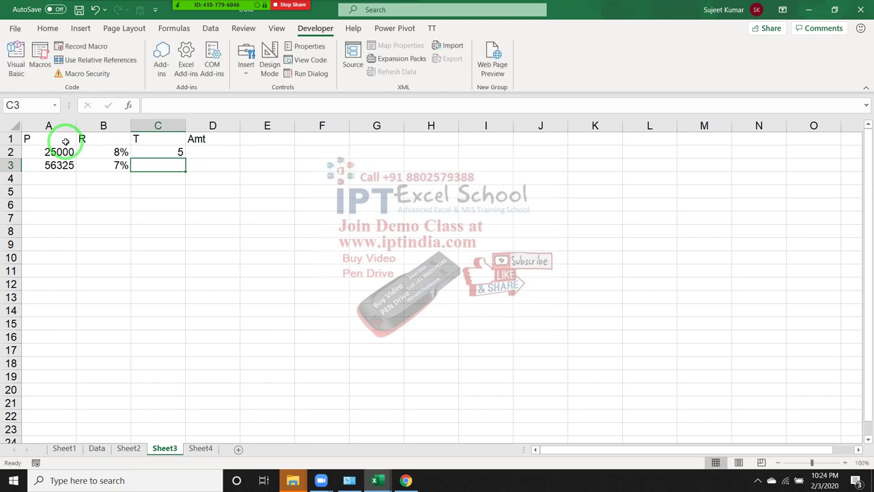
pyautogui.write('4')
pyautogui.press('Return')
# Enter the last two data rows: 78548, 9%, 3 and 74254, 8%, 4.
pyautogui.press('Left')
pyautogui.press('Left')
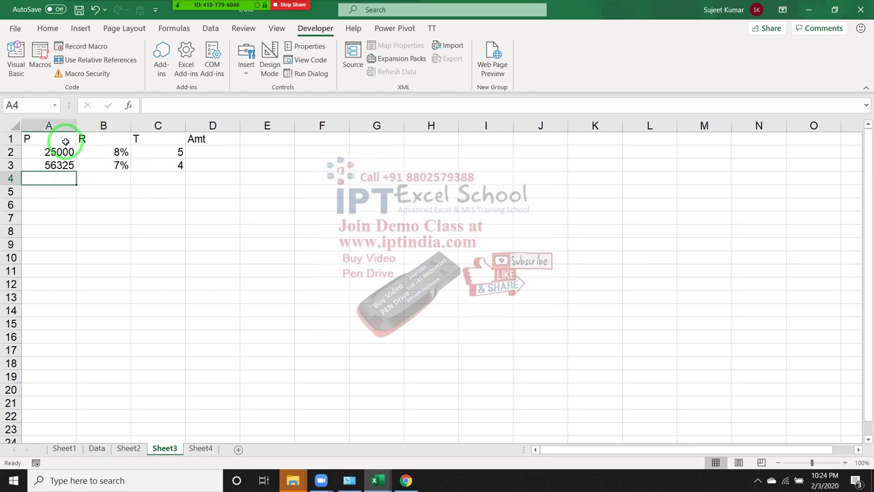
pyautogui.write('78548')
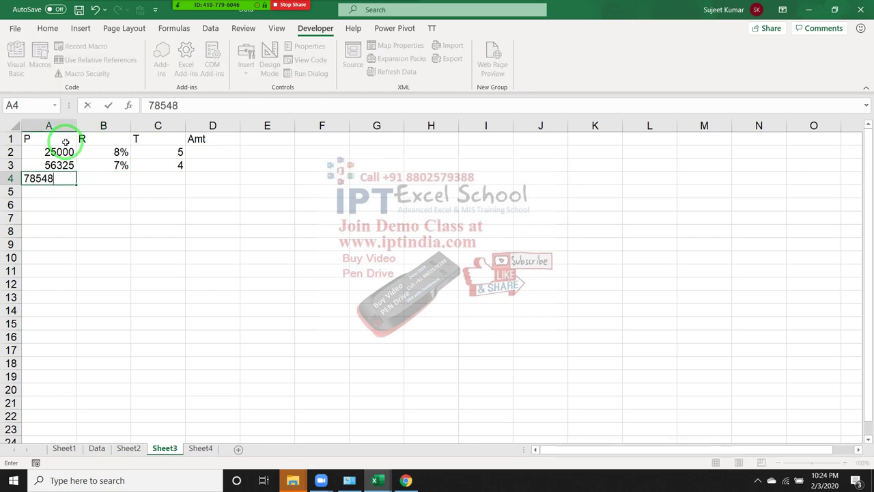
pyautogui.press('Tab')
pyautogui.write('9')
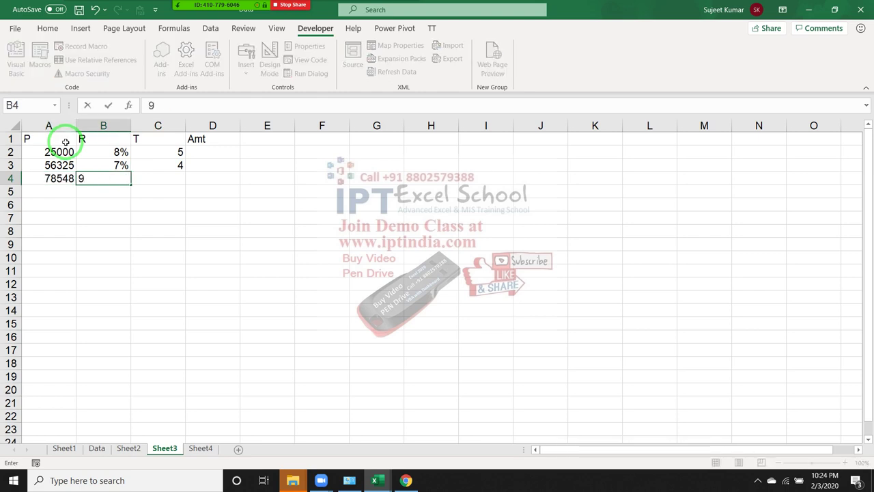
pyautogui.write('%')
pyautogui.press('Tab')
pyautogui.write('3')
pyautogui.press('Return')
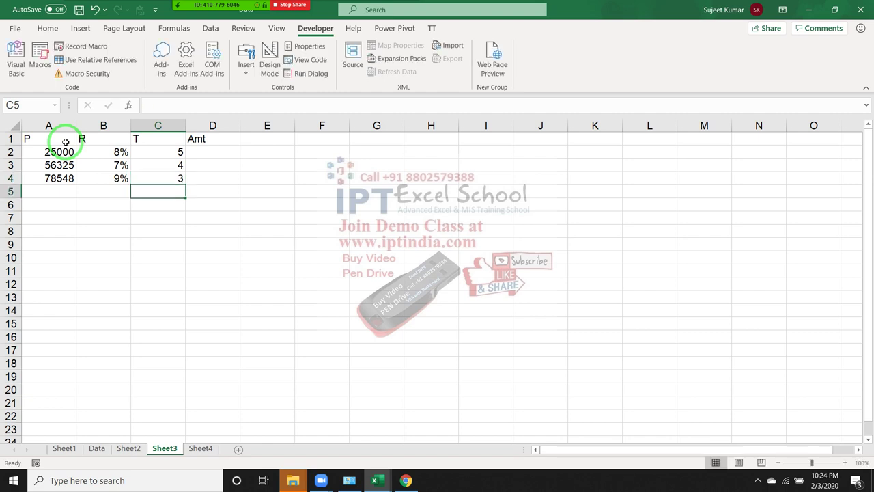
pyautogui.press('Left')
pyautogui.press('Left')
pyautogui.write('7425')
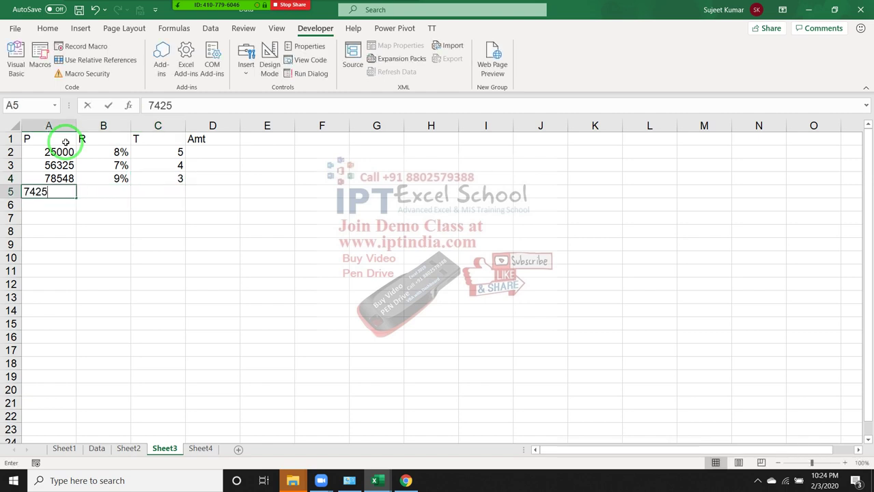
pyautogui.write('4')
pyautogui.press('Tab')
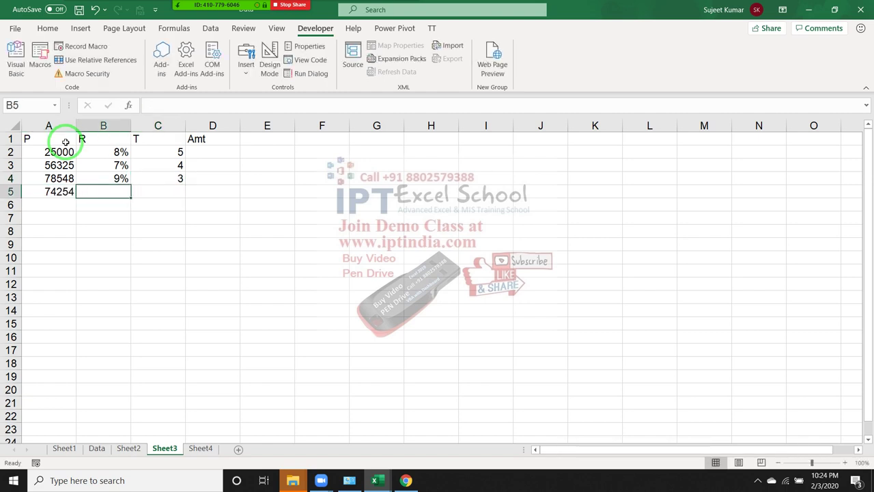
pyautogui.write('8%`')
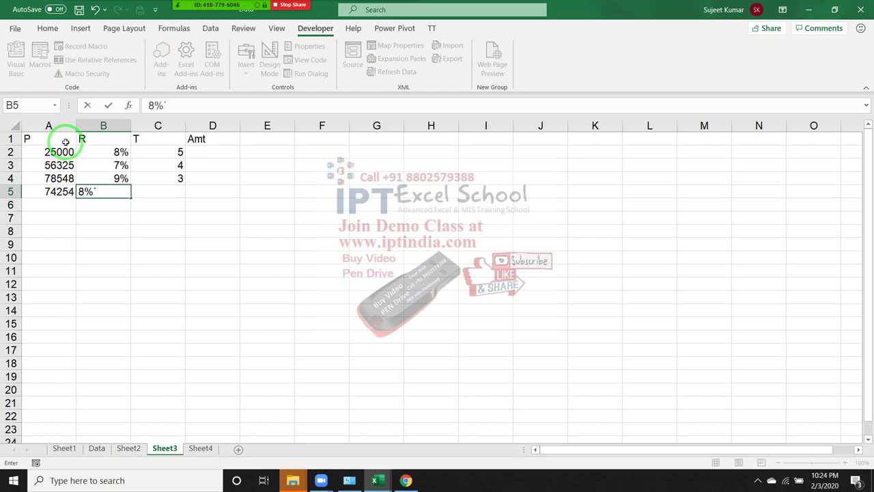
pyautogui.press('BackSpace')
pyautogui.press('Tab')
pyautogui.write('4')
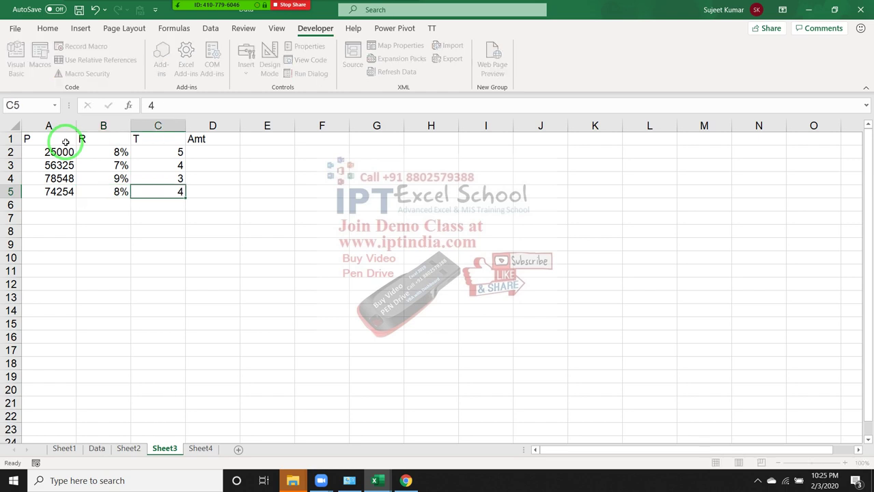
pyautogui.press('Return')
pyautogui.press('Up')
pyautogui.press('Right')
pyautogui.press('Right')
pyautogui.press('Right')
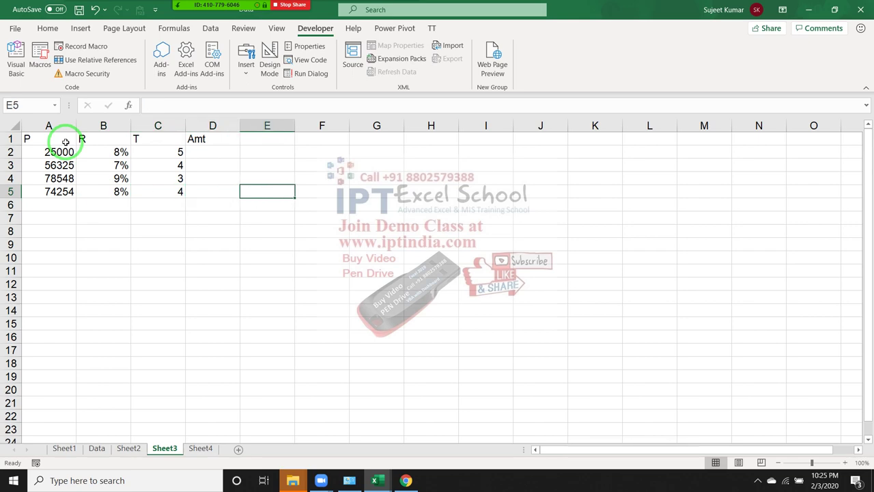
pyautogui.hotkey('alt', 'Tab')
pyautogui.hotkey('alt', 'Tab')
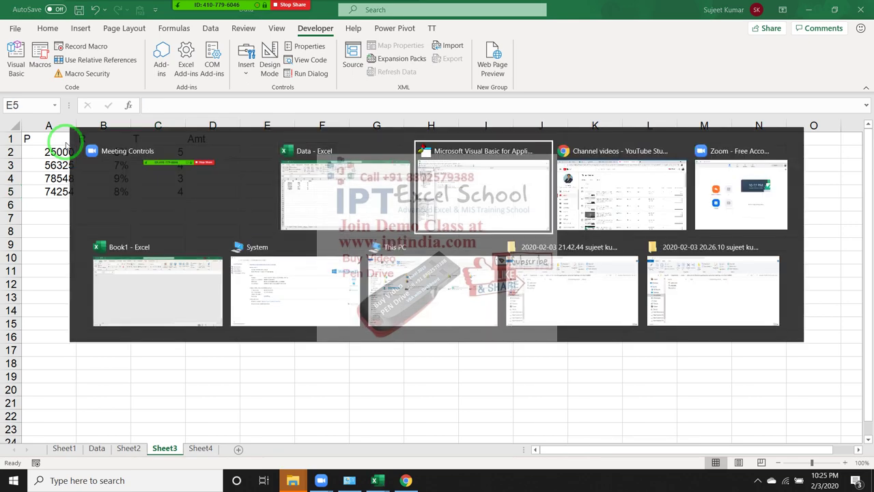
# Add an empty Sub CI() procedure below the rr macro in Module1.
pyautogui.press('Return')
pyautogui.write('f')
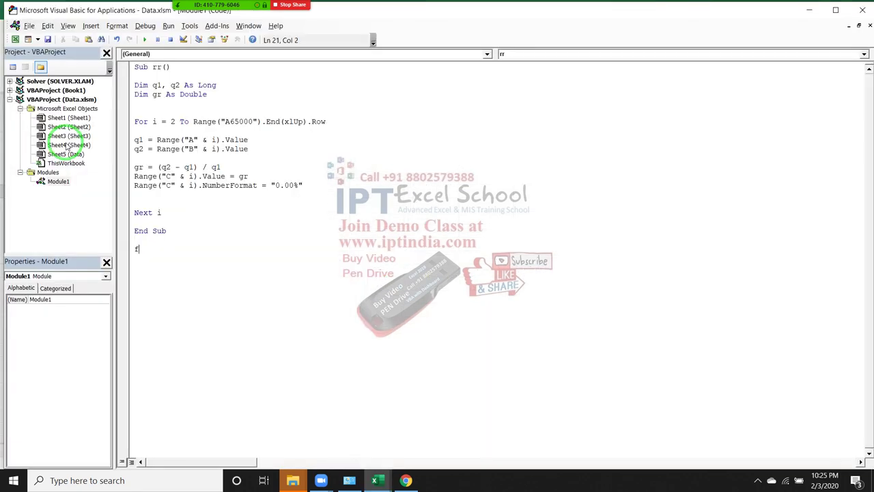
pyautogui.press('BackSpace')
pyautogui.write('sub')
pyautogui.write(' rr')
pyautogui.press('BackSpace')
pyautogui.press('BackSpace')
pyautogui.write('C')
pyautogui.write('I(')
pyautogui.write(')')
pyautogui.press('Return')
pyautogui.press('Return')
pyautogui.press('Return')
pyautogui.press('Return')
pyautogui.press('Return')
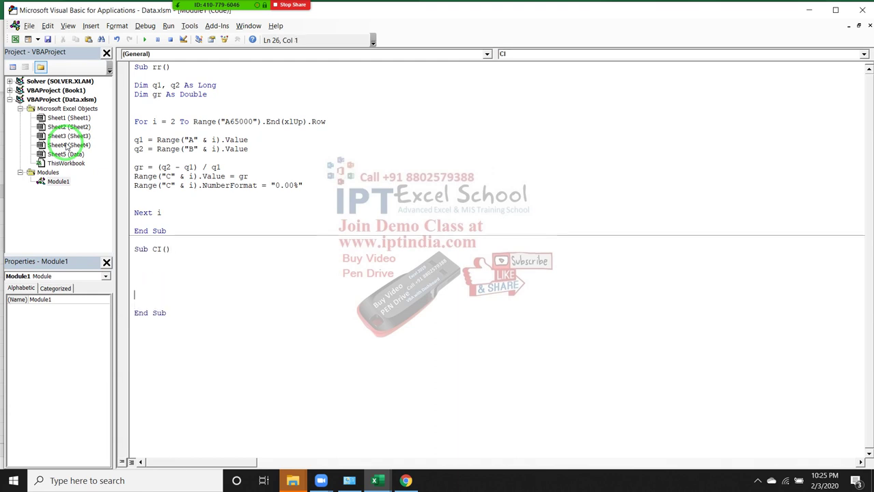
pyautogui.press('Up')
pyautogui.press('Up')
pyautogui.press('Up')
# Declare P, R, T and Amt As Double inside the CI macro.
pyautogui.write('d')
pyautogui.write('im ')
pyautogui.write('P')
pyautogui.write(',')
pyautogui.write('R as ')
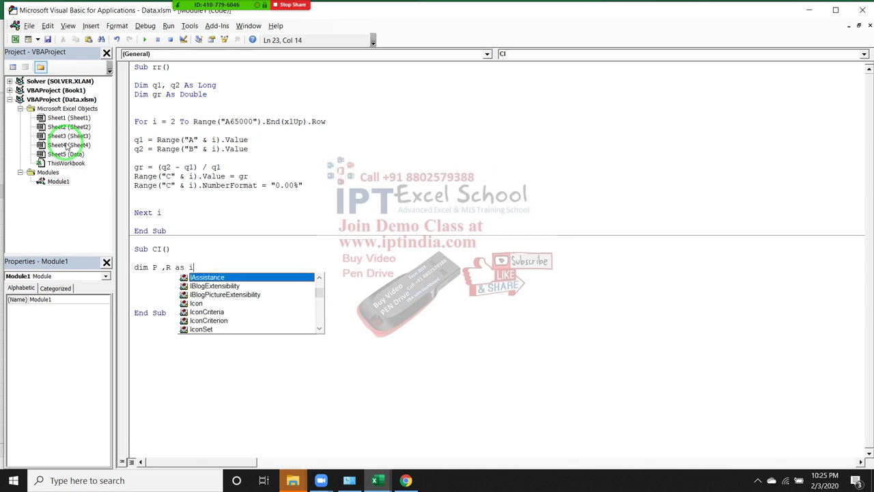
pyautogui.write('lo')
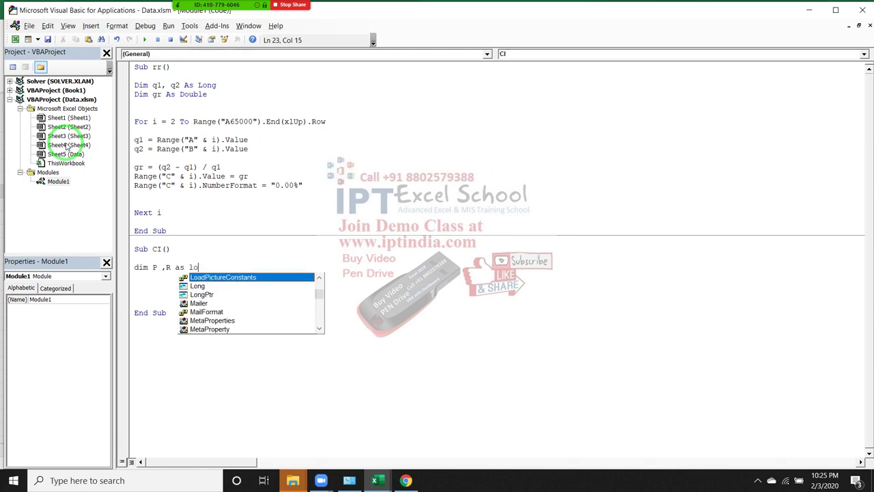
pyautogui.write('n')
pyautogui.press('Return')
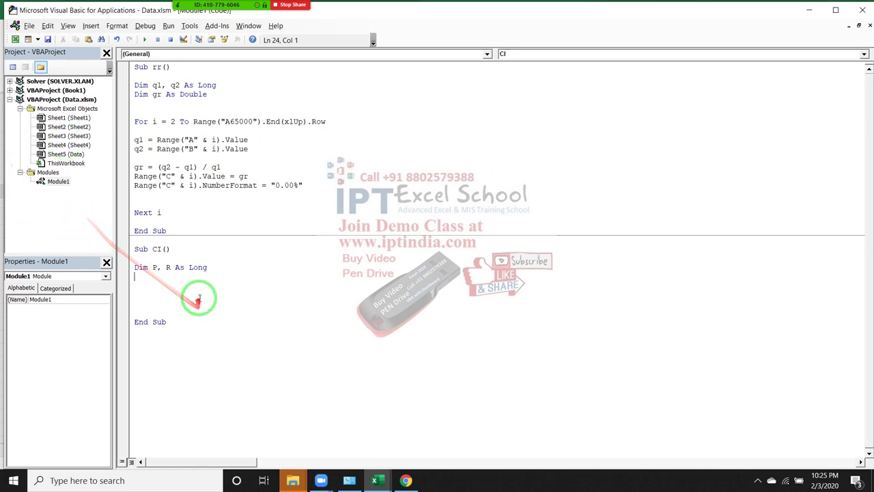
pyautogui.doubleClick(167, 267)
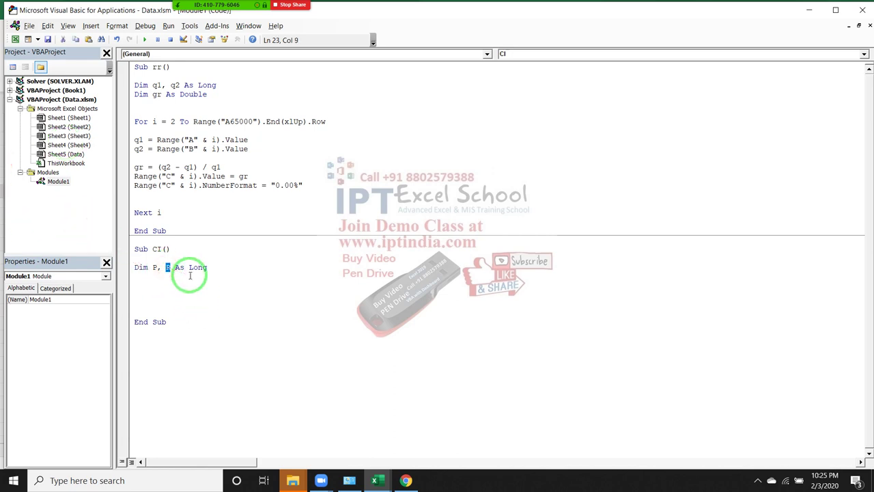
pyautogui.write('R,')
pyautogui.write('T')
pyautogui.doubleClick(207, 267)
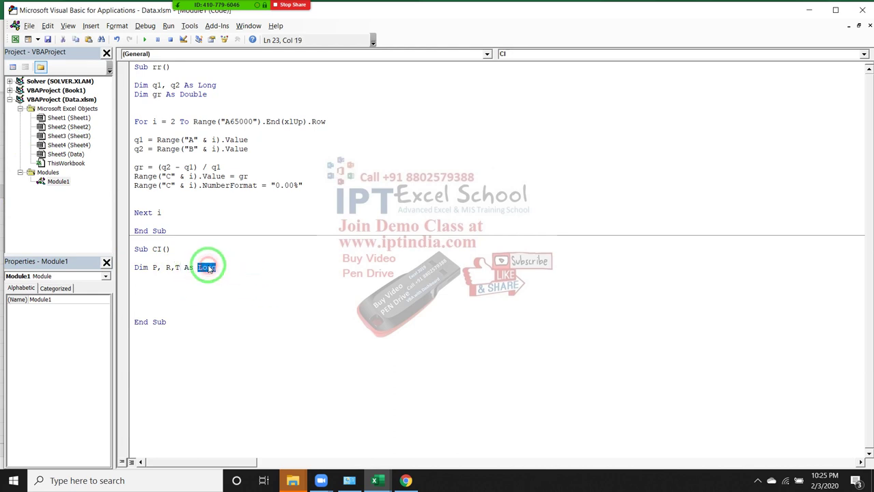
pyautogui.press('BackSpace')
pyautogui.press('BackSpace')
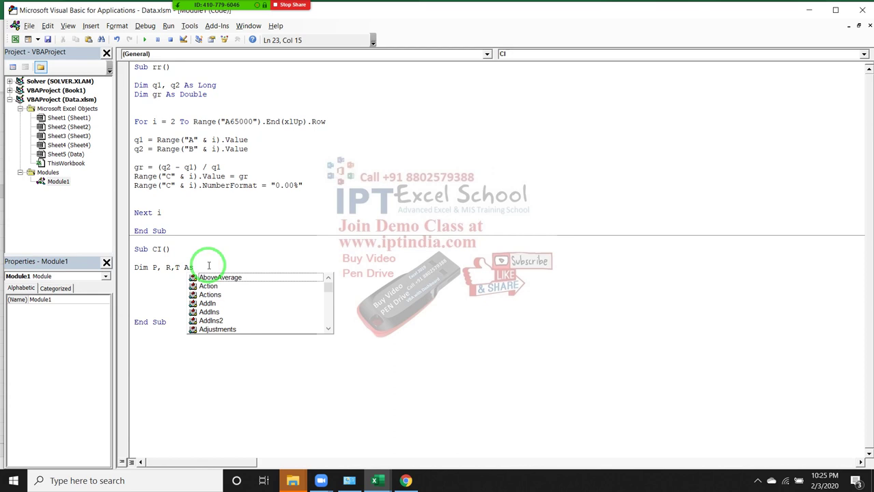
pyautogui.write('Dou')
pyautogui.press('Tab')
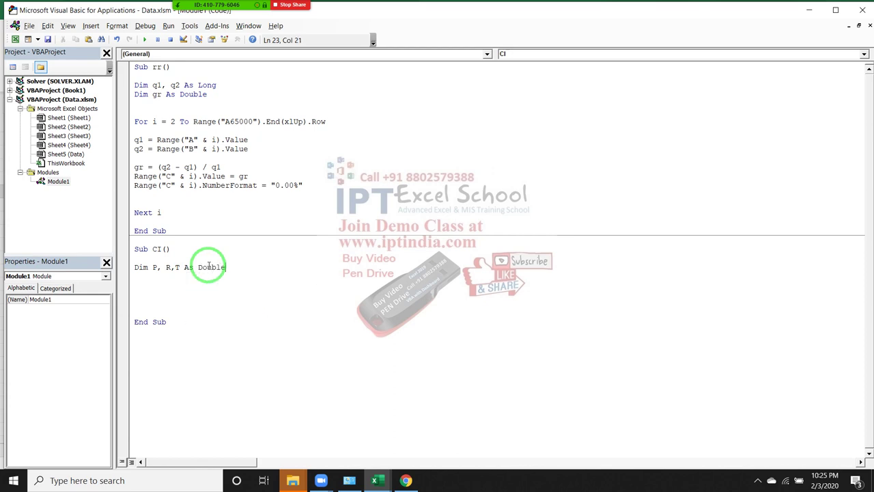
pyautogui.press('Return')
pyautogui.write('dim ')
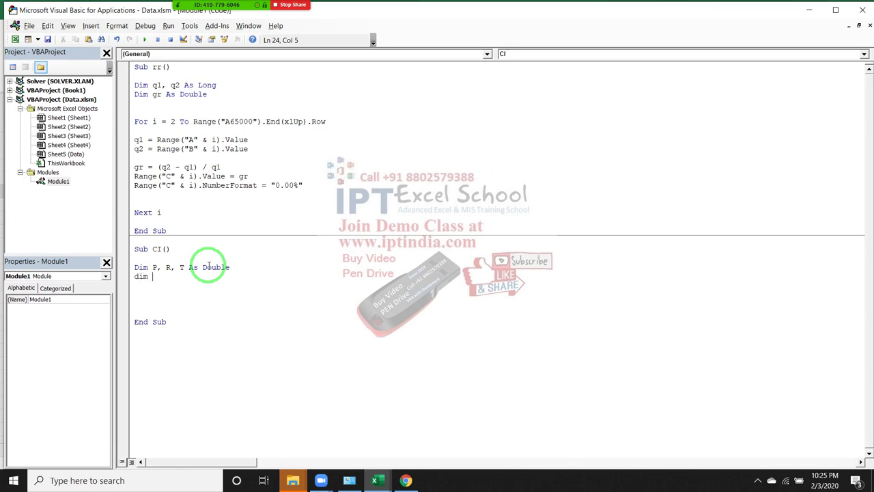
pyautogui.write('Am')
pyautogui.press('BackSpace')
pyautogui.press('BackSpace')
pyautogui.press('BackSpace')
pyautogui.press('BackSpace')
pyautogui.press('BackSpace')
pyautogui.press('BackSpace')
pyautogui.press('BackSpace')
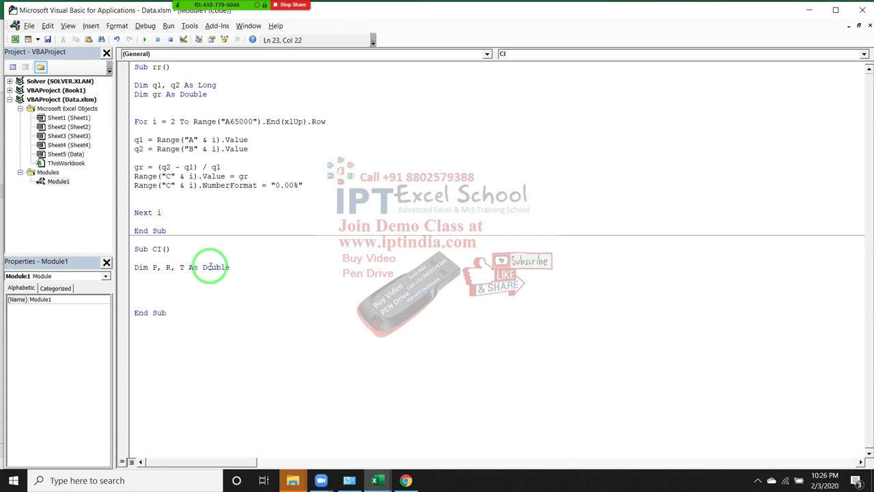
pyautogui.click(187, 267)
pyautogui.write(', ')
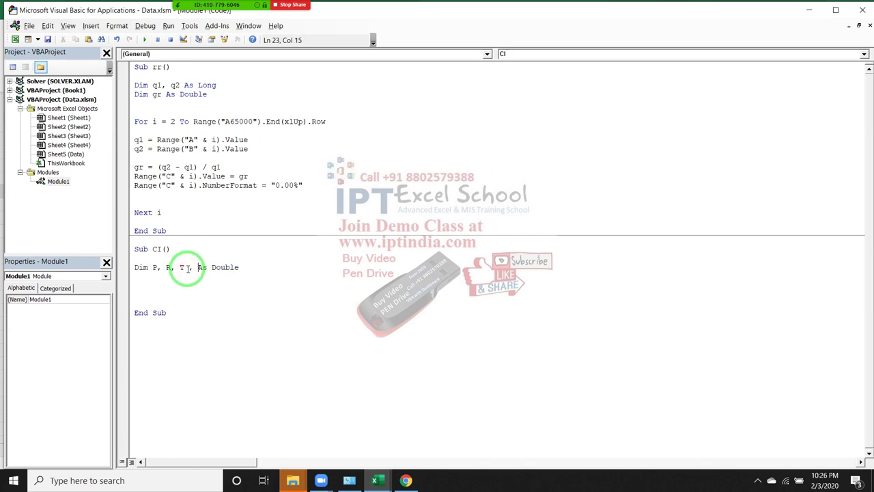
pyautogui.write('Amt')
# Select the For loop line in the rr macro to reuse in CI.
pyautogui.click(183, 286)
pyautogui.click(175, 280)
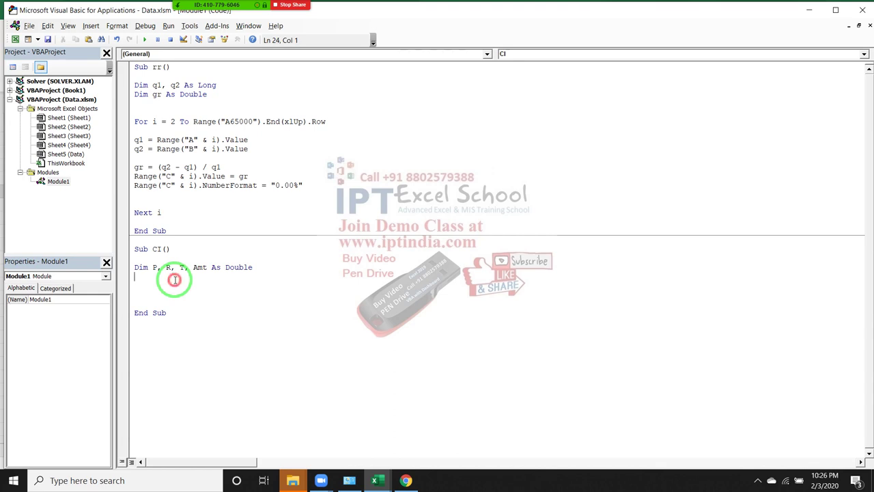
pyautogui.press('Return')
pyautogui.write('for')
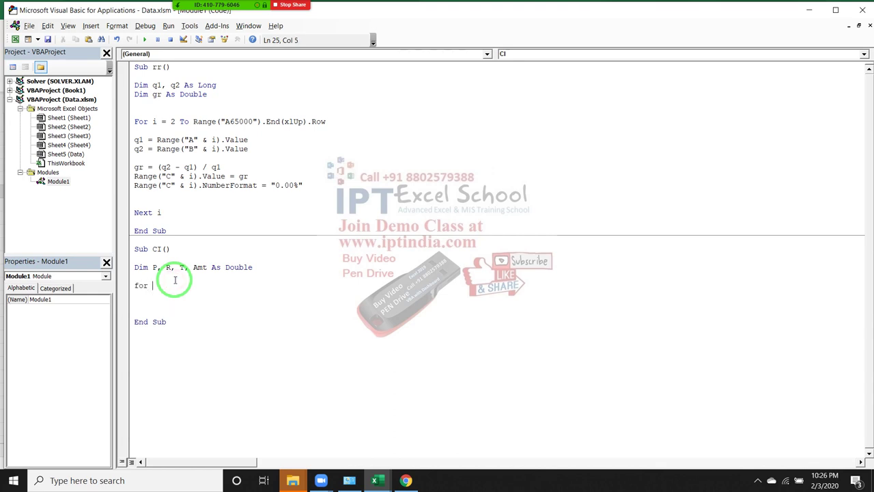
pyautogui.press('BackSpace')
pyautogui.press('BackSpace')
pyautogui.press('BackSpace')
pyautogui.press('BackSpace')
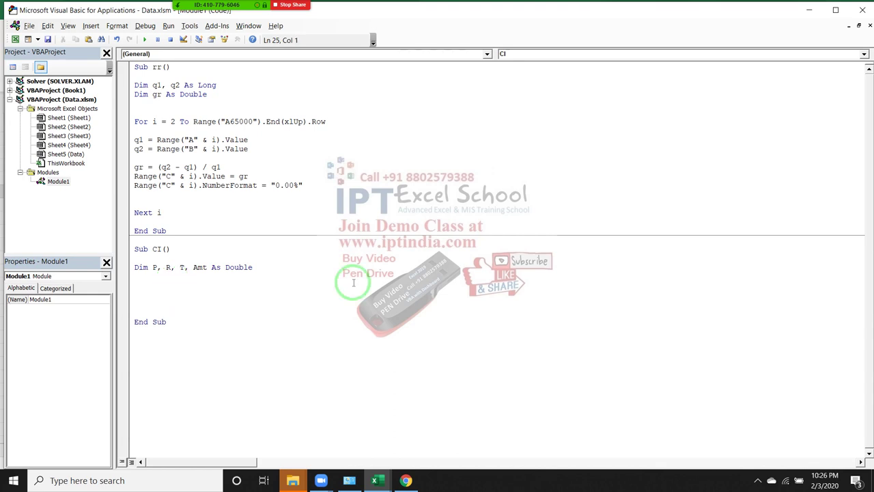
pyautogui.moveTo(348, 274); pyautogui.dragTo(154, 209)
pyautogui.moveTo(335, 121); pyautogui.dragTo(126, 121)
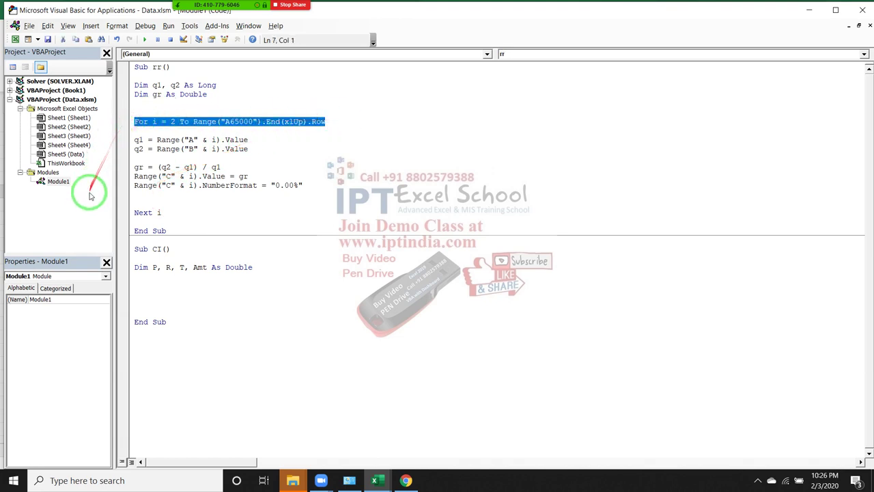
# Paste the For loop header into CI and set P = Range("A" & i).Value.
pyautogui.hotkey('ctrl', 'c')
pyautogui.click(136, 283)
pyautogui.hotkey('ctrl', 'v')
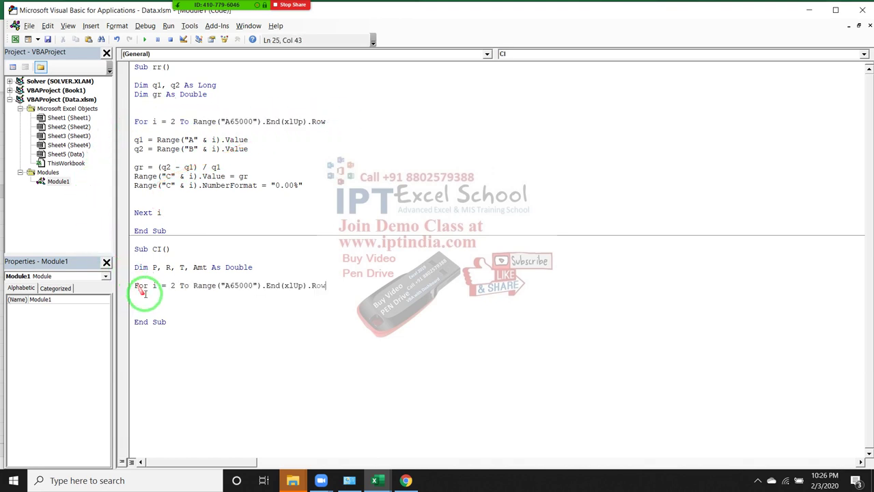
pyautogui.write('P=')
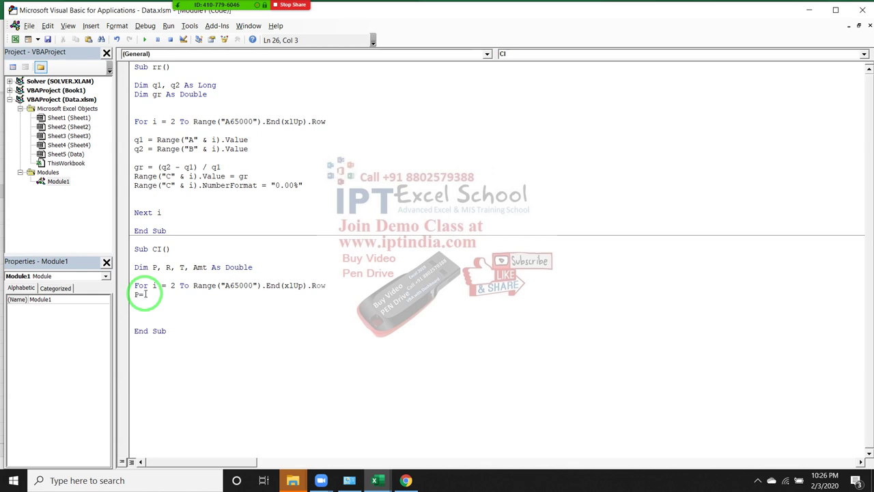
pyautogui.click(191, 178)
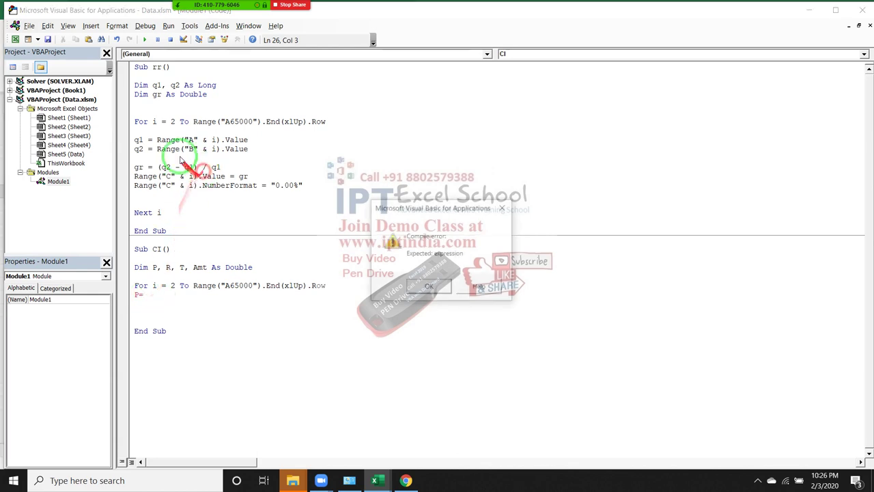
pyautogui.moveTo(157, 140); pyautogui.dragTo(262, 141)
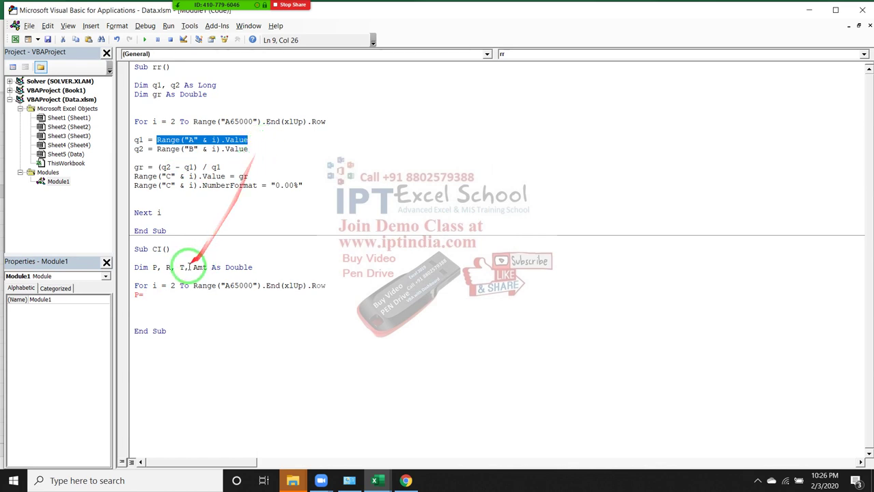
pyautogui.hotkey('ctrl', 'c')
pyautogui.click(163, 295)
pyautogui.hotkey('ctrl', 'v')
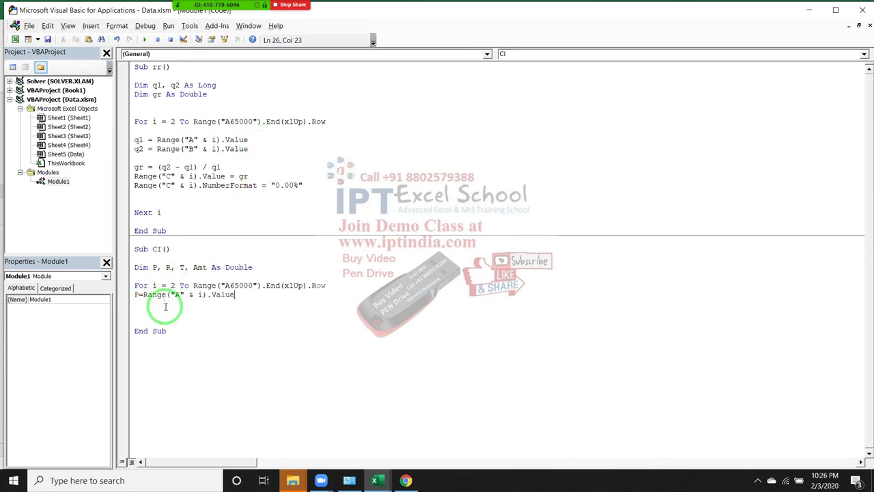
# Add two R lines reading columns B and C, then begin an Amt= line.
pyautogui.press('Return')
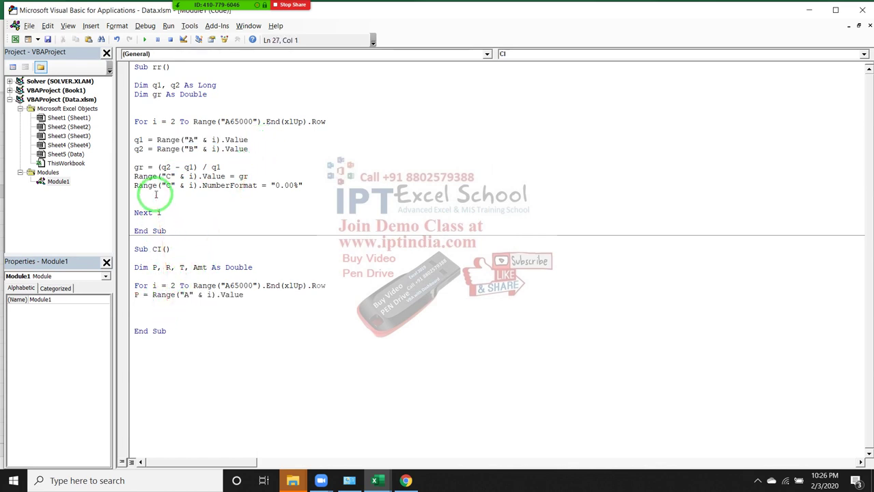
pyautogui.write('R=')
pyautogui.hotkey('ctrl', 'v')
pyautogui.press('Return')
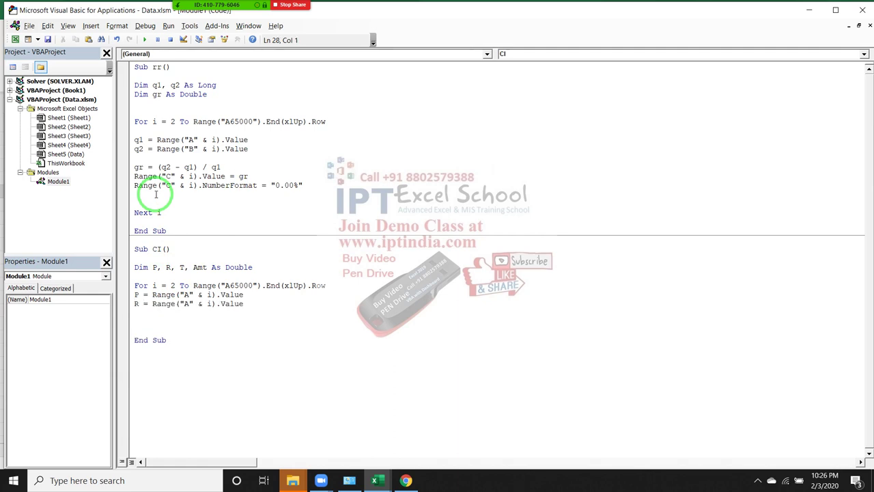
pyautogui.write('R =')
pyautogui.hotkey('ctrl', 'v')
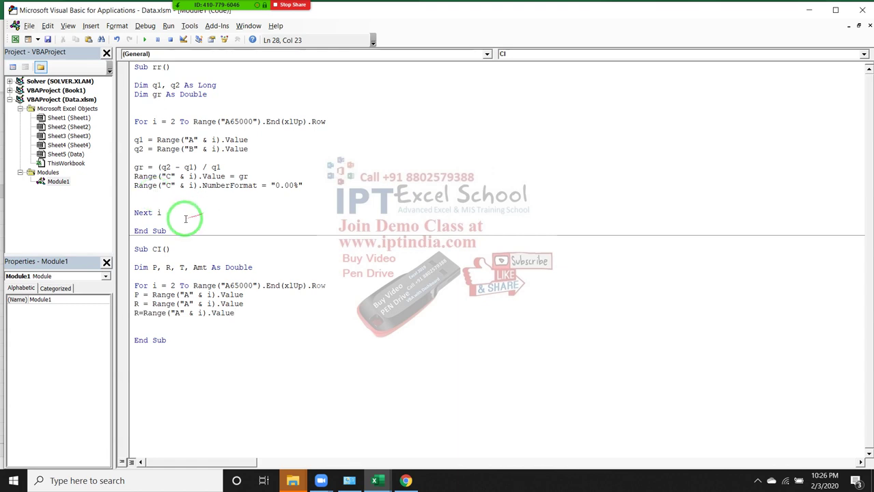
pyautogui.click(184, 284)
pyautogui.click(185, 303)
pyautogui.press('Delete')
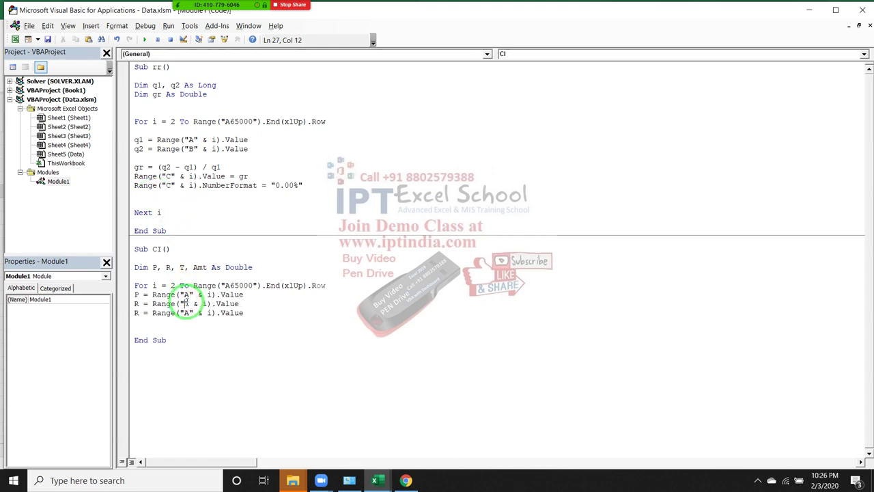
pyautogui.write('B')
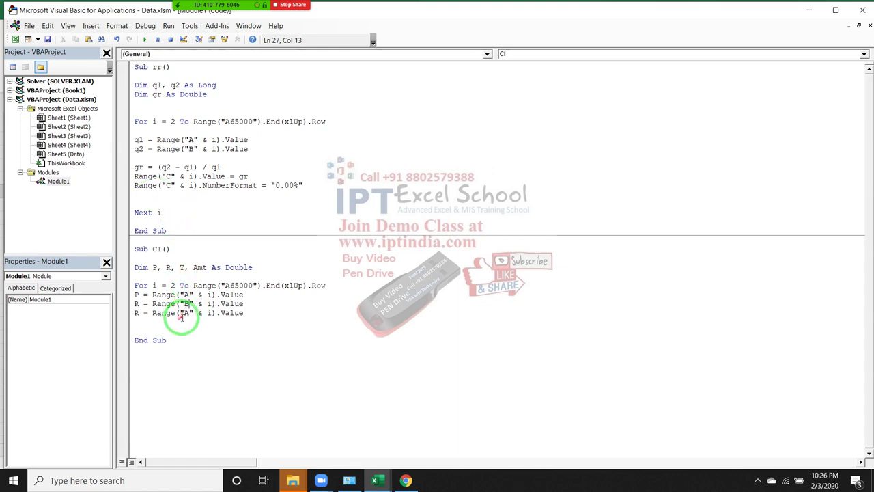
pyautogui.click(189, 313)
pyautogui.press('BackSpace')
pyautogui.write('C')
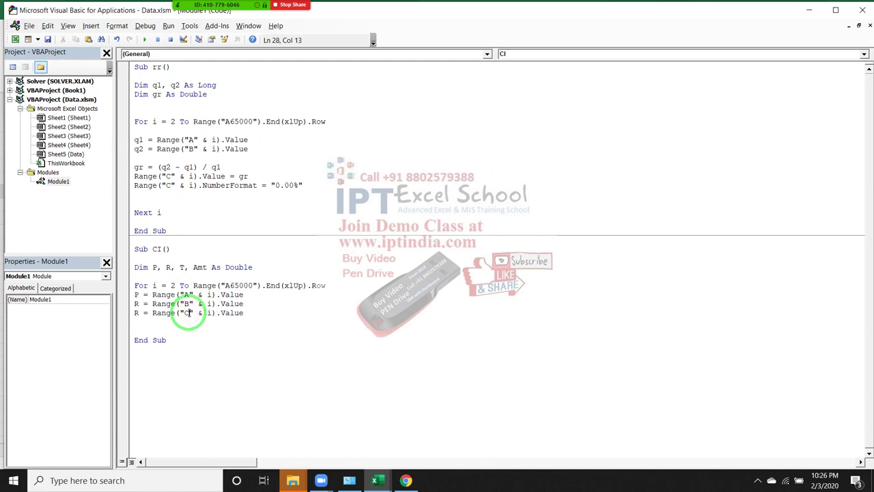
pyautogui.press('Down')
pyautogui.press('Return')
pyautogui.press('Return')
pyautogui.write('Am')
pyautogui.write('t=')
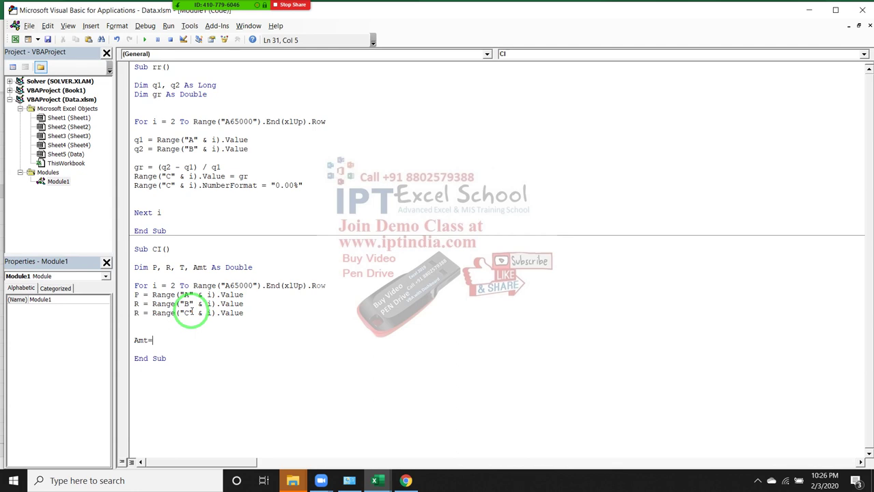
# Write the Amt line as FV(R / 12, T * 12, , P), changing the 100 divisor to 12.
pyautogui.write('pm')
pyautogui.write('t')
pyautogui.press('BackSpace')
pyautogui.press('BackSpace')
pyautogui.press('BackSpace')
pyautogui.write('fv')
pyautogui.write('(')
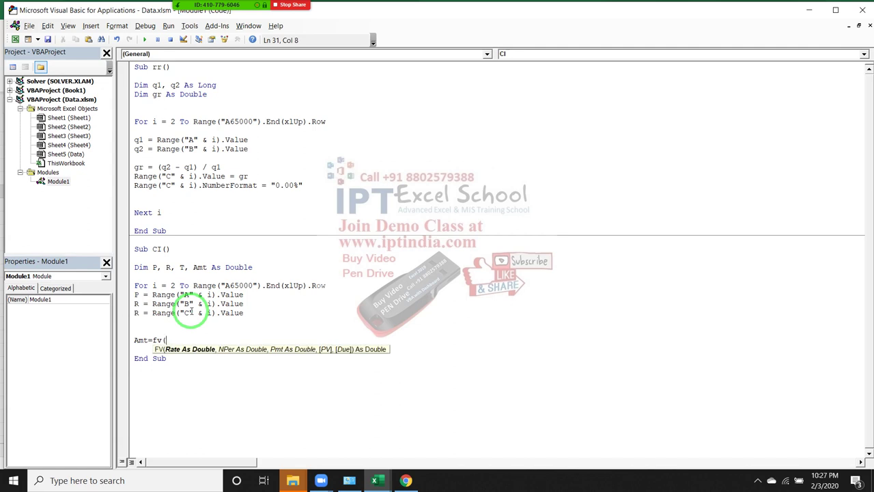
pyautogui.write('r')
pyautogui.write('/100')
pyautogui.write(',t')
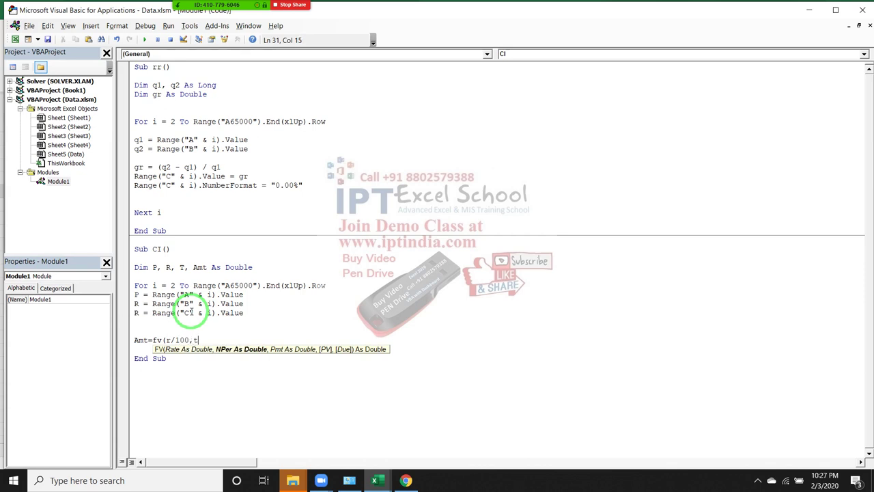
pyautogui.write('*1')
pyautogui.write('2')
pyautogui.doubleClick(181, 340)
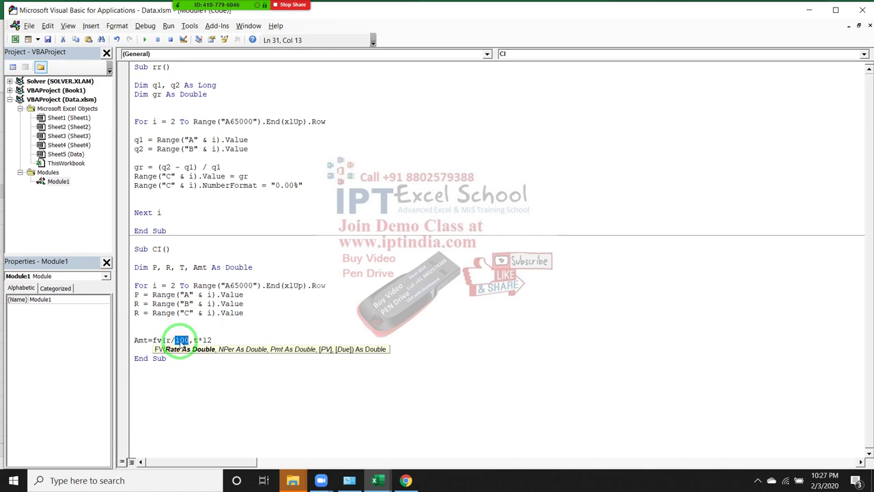
pyautogui.write('12')
pyautogui.click(208, 339)
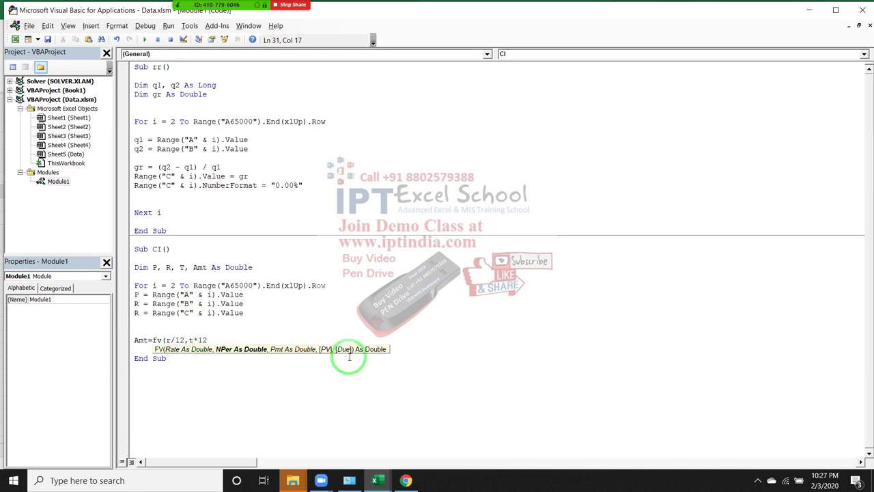
pyautogui.write(',')
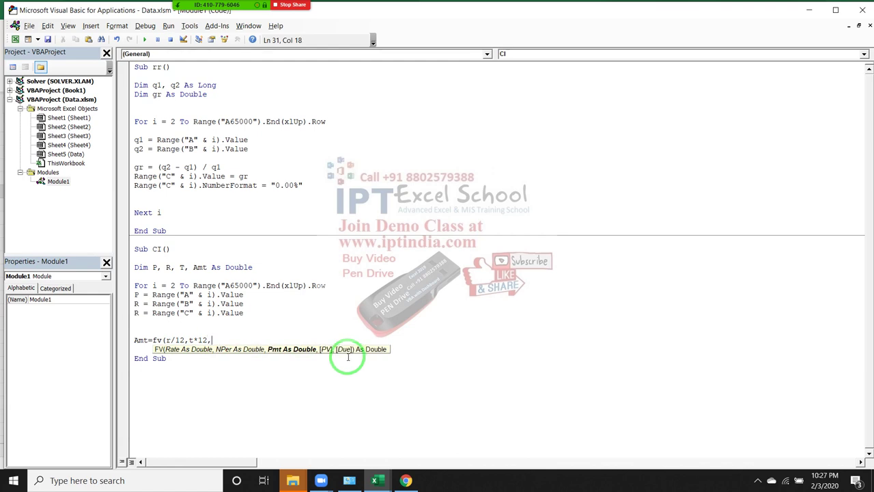
pyautogui.write(',p')
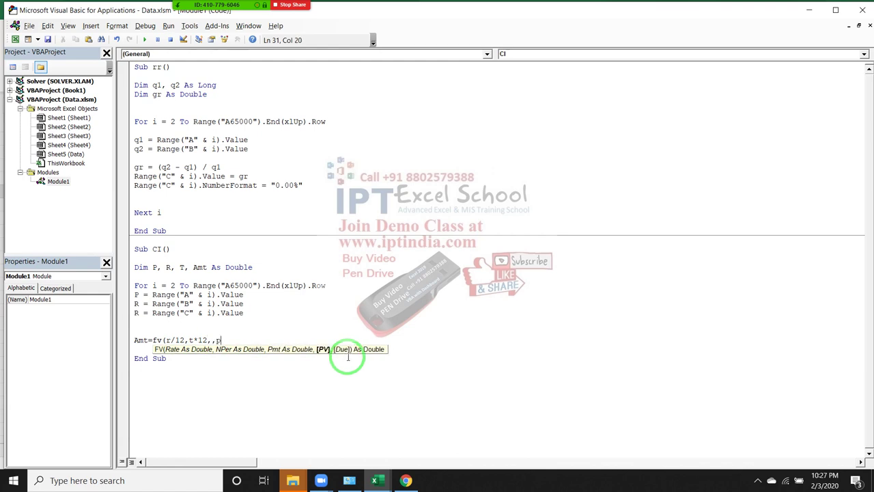
pyautogui.write(')')
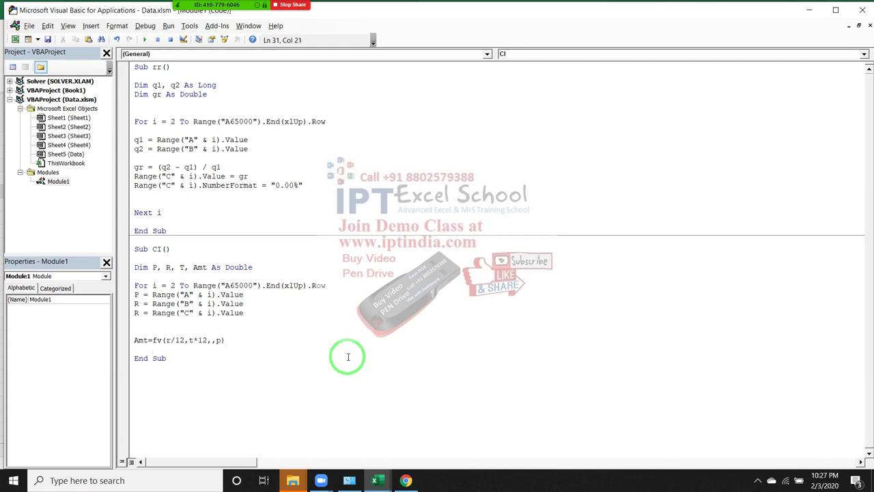
pyautogui.click(347, 357)
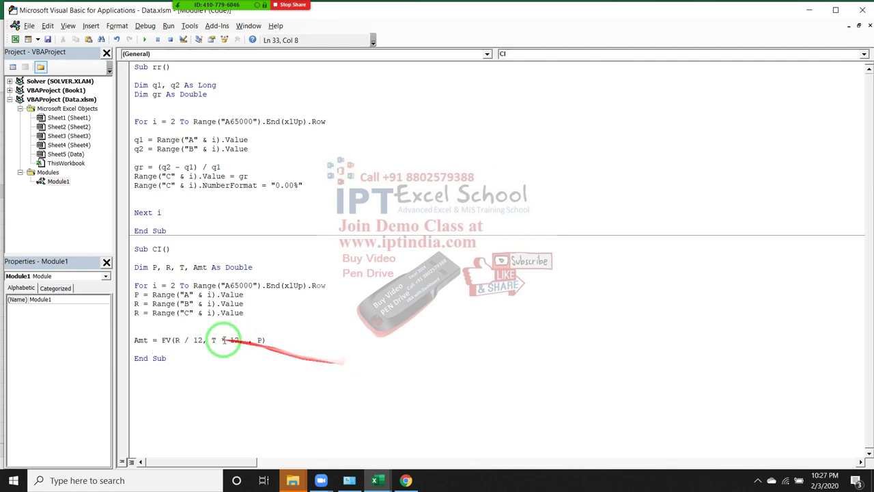
# Add Range("D" & i).Value = P below the Amt line and run CI, hitting 'Argument not optional'.
pyautogui.click(165, 341)
pyautogui.click(162, 348)
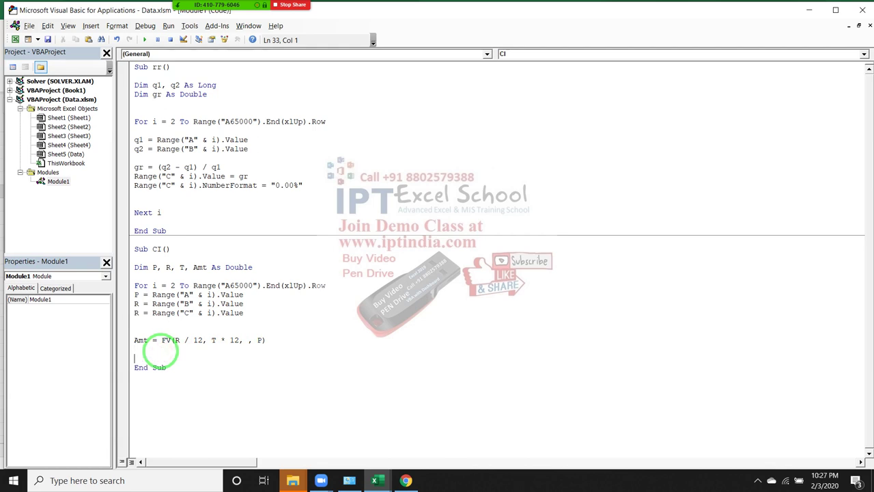
pyautogui.press('Return')
pyautogui.press('Return')
pyautogui.press('Up')
pyautogui.hotkey('ctrl', 'v')
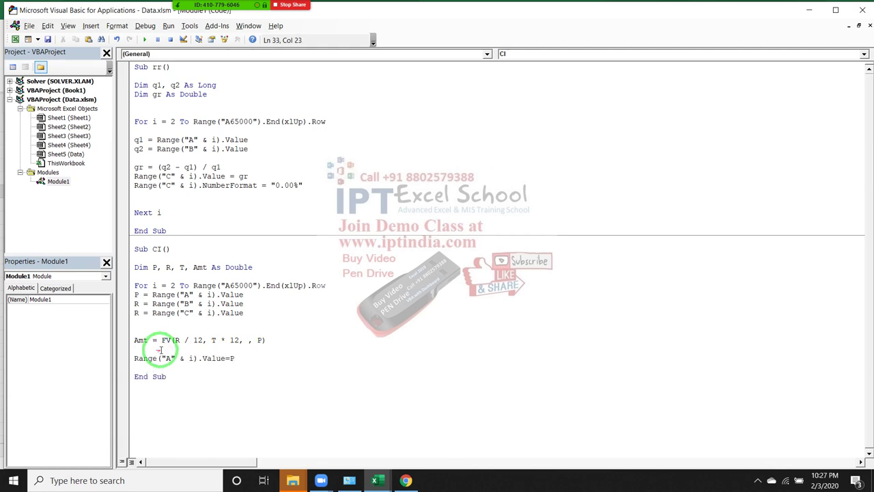
pyautogui.click(171, 358)
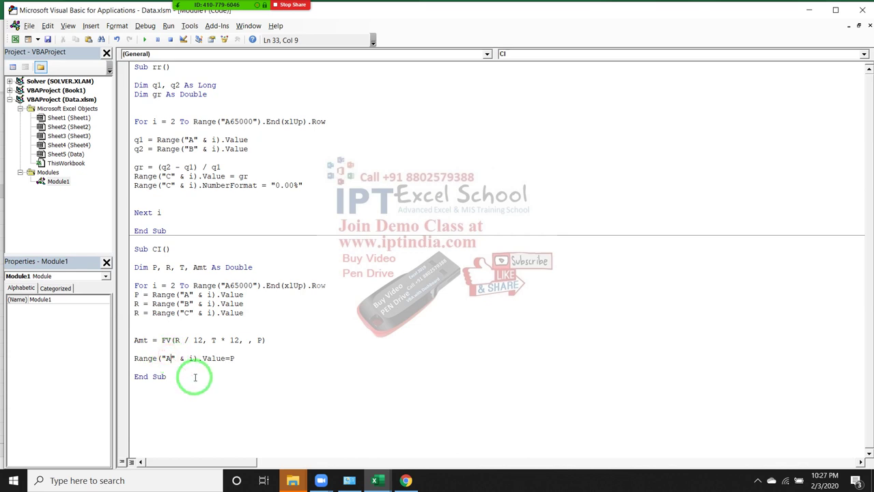
pyautogui.write('D')
pyautogui.click(209, 322)
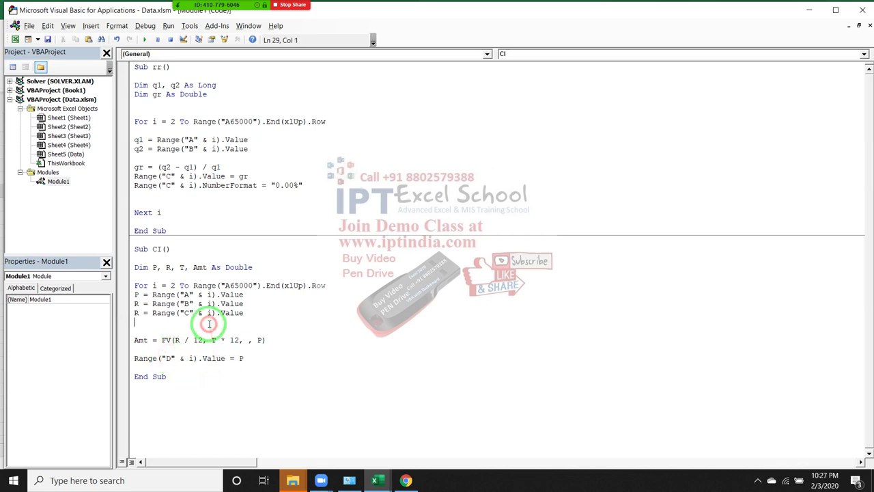
pyautogui.click(145, 40)
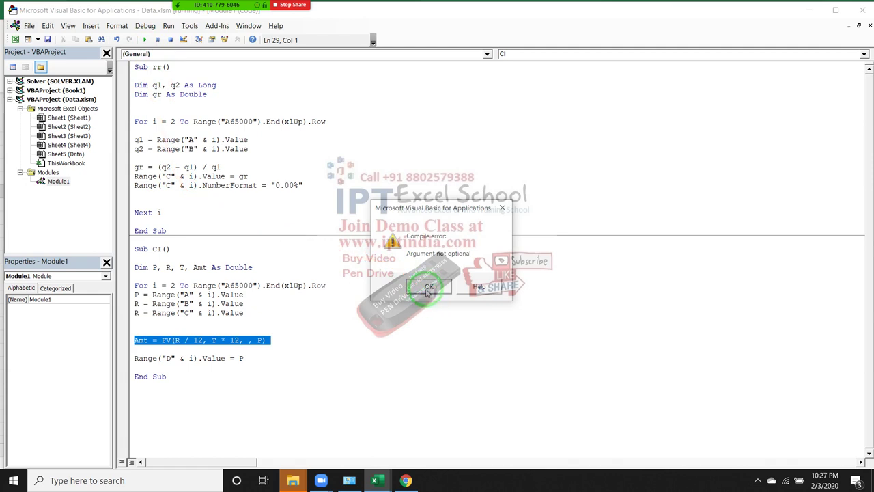
# Dismiss the error and pass 0 as the FV payment: FV(R / 12, T * 12, 0, P).
pyautogui.click(426, 288)
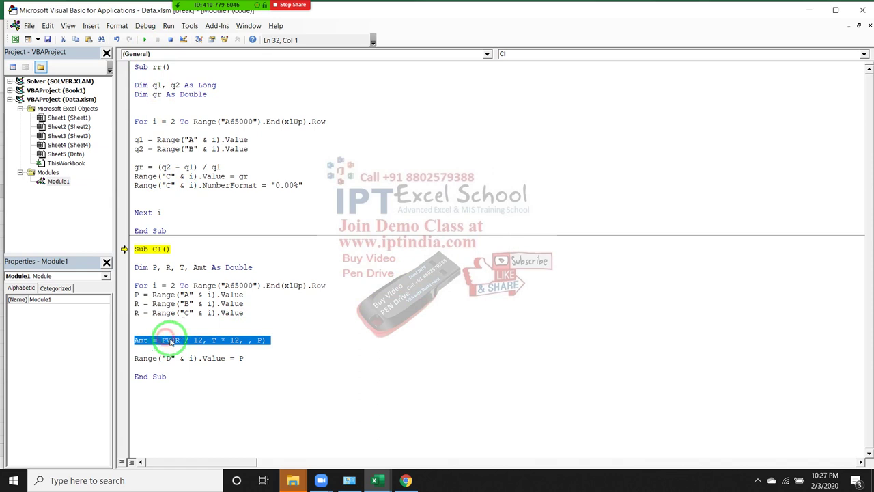
pyautogui.click(172, 340)
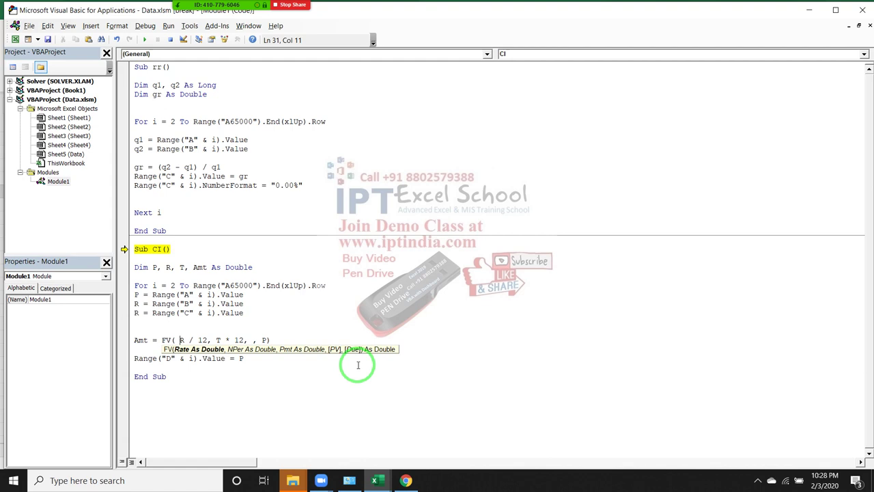
pyautogui.write(',')
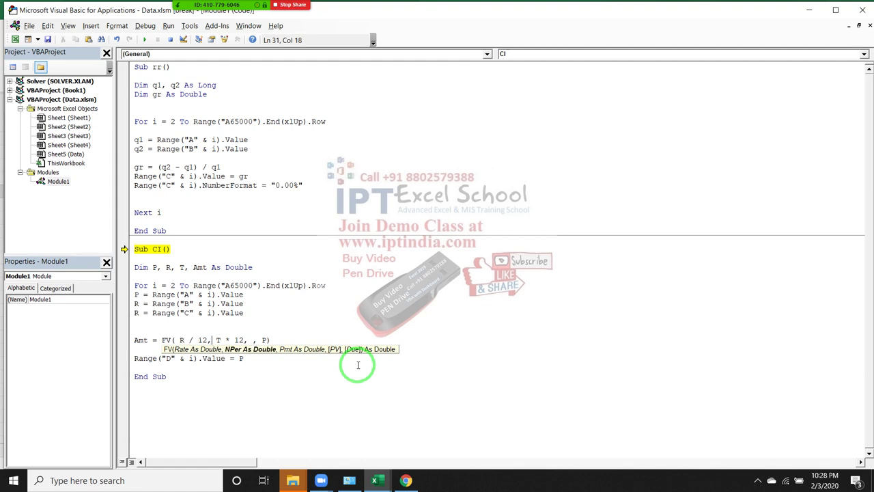
pyautogui.press('Right')
pyautogui.press('Right')
pyautogui.press('Right')
pyautogui.press('Right')
pyautogui.press('Right')
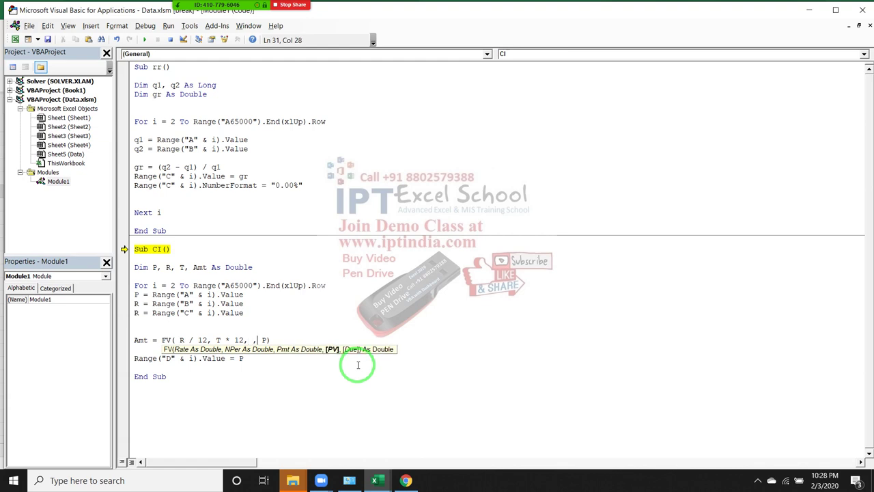
pyautogui.press('Left')
pyautogui.write('0')
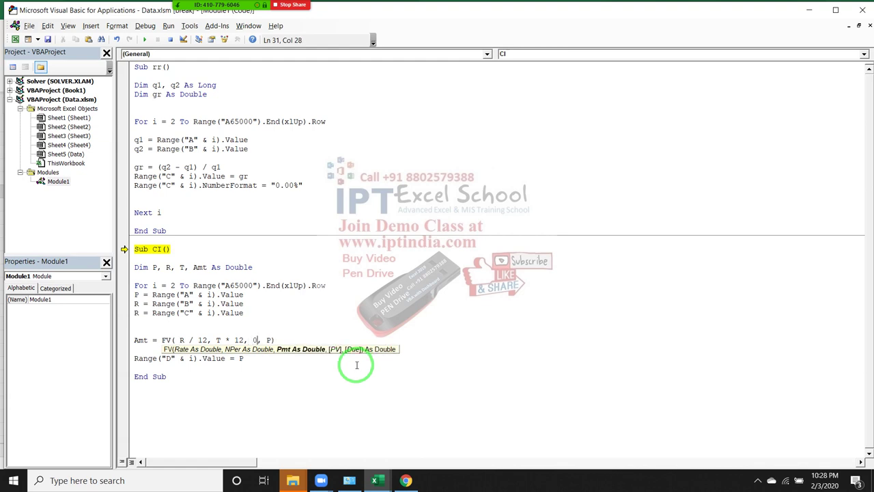
pyautogui.press('Right')
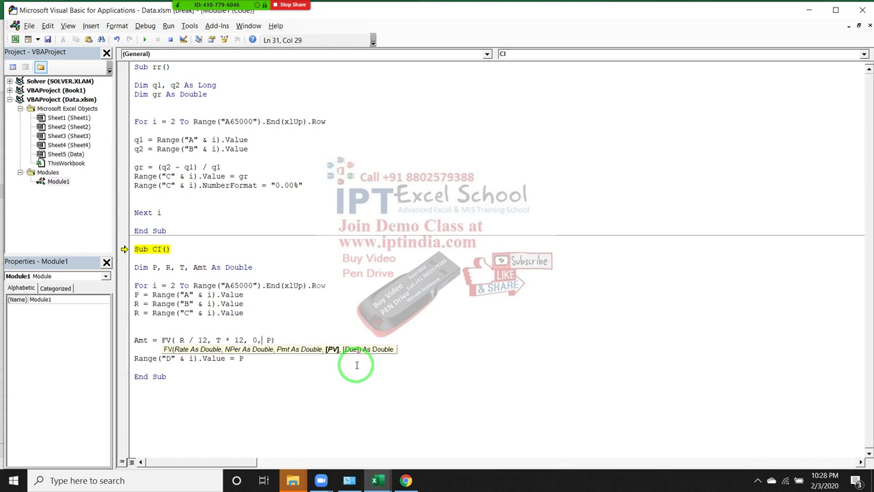
# Finish the FV line and run CI, then dismiss the 'For without Next' compile error.
pyautogui.click(312, 331)
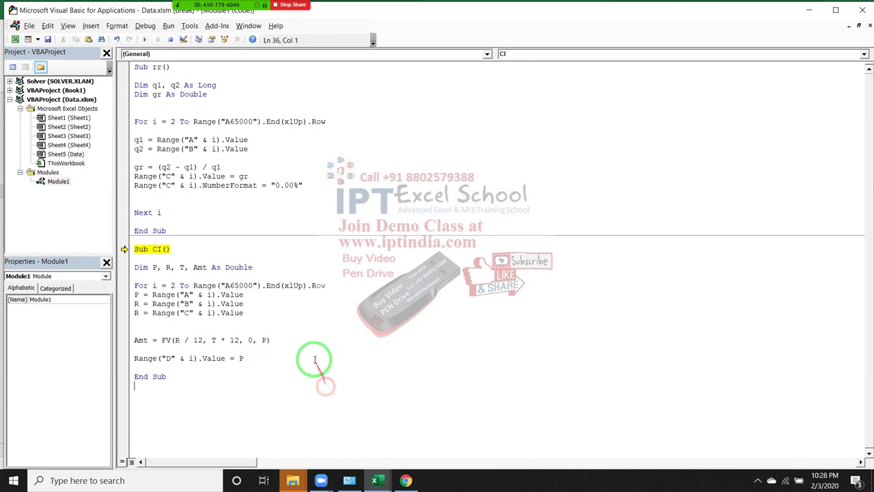
pyautogui.moveTo(283, 329); pyautogui.dragTo(198, 195)
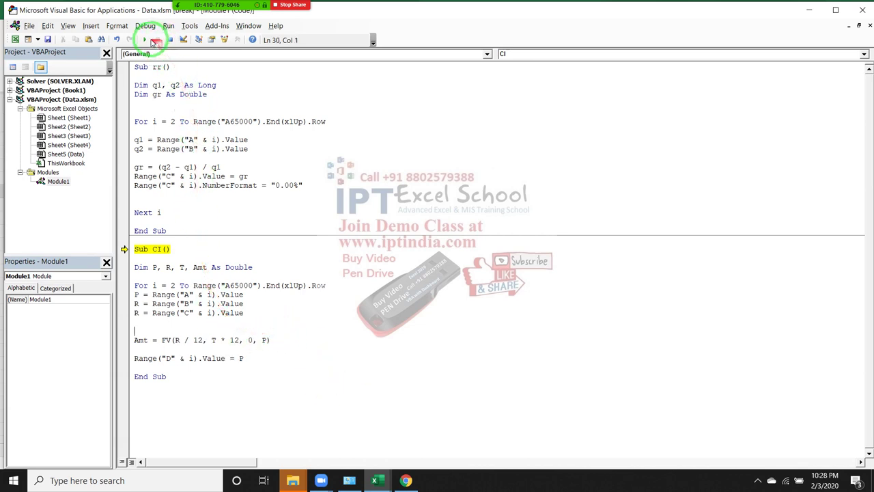
pyautogui.click(144, 39)
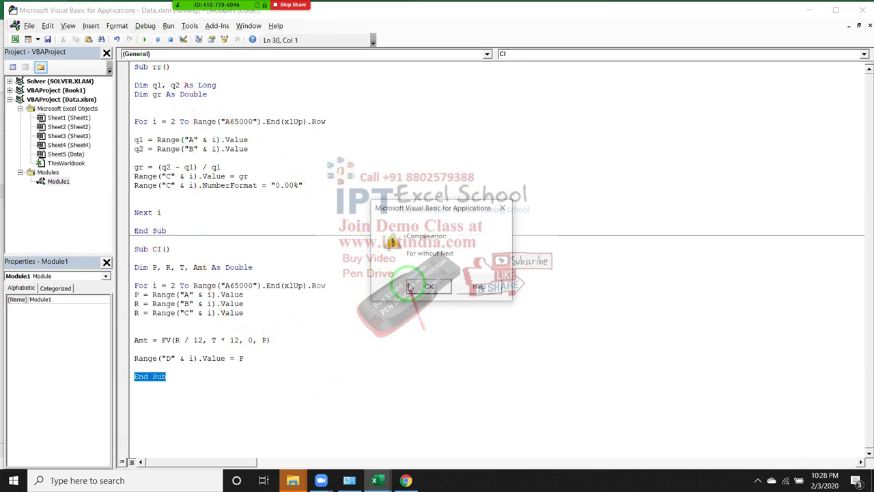
pyautogui.click(429, 286)
# Add a Next line before End Sub, rerun CI, and check Sheet3's D2 result.
pyautogui.click(148, 367)
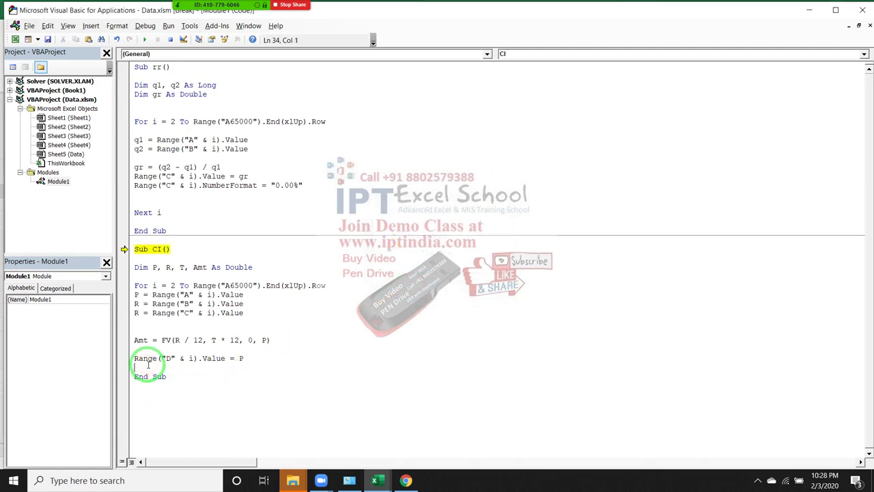
pyautogui.press('Return')
pyautogui.press('Return')
pyautogui.click(152, 322)
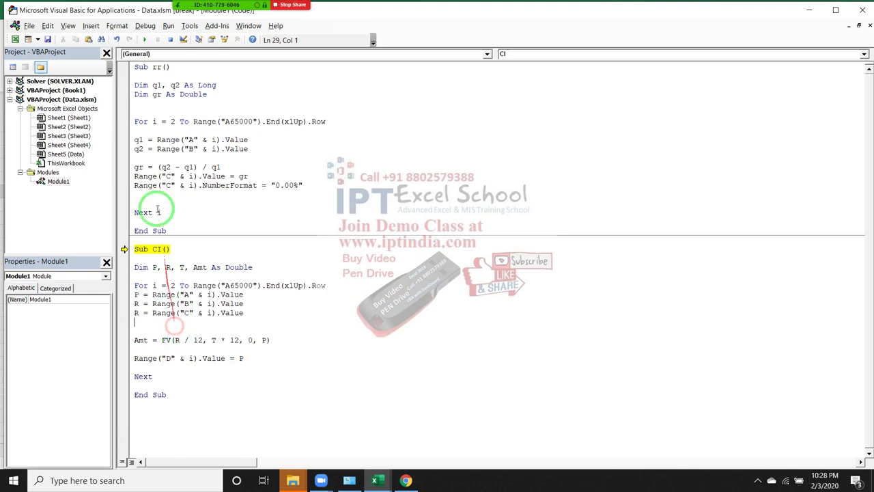
pyautogui.click(145, 39)
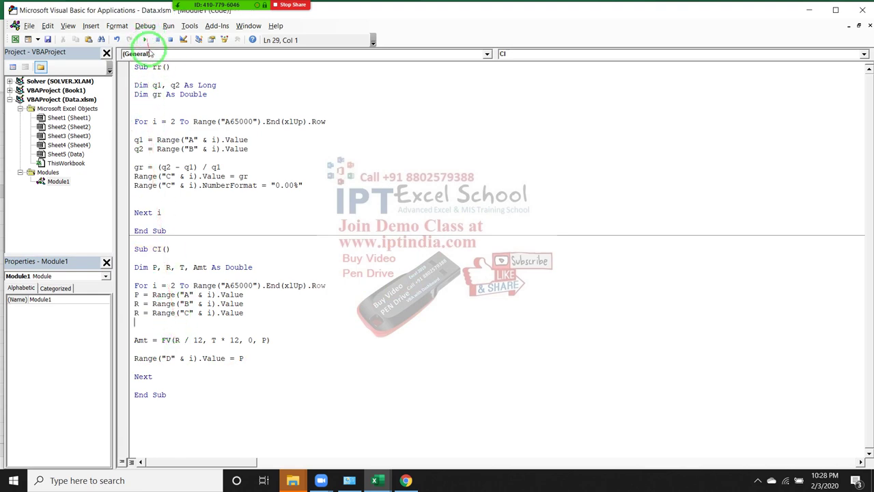
pyautogui.hotkey('alt', 'Tab')
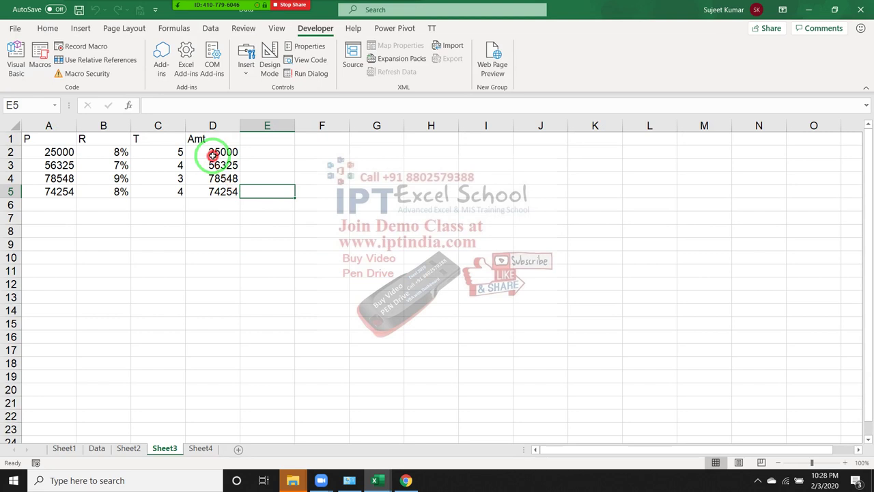
pyautogui.click(217, 152)
# Inspect Sheet3's Amt cells D4 and D5, which just show the principals, then return to the code.
pyautogui.click(217, 178)
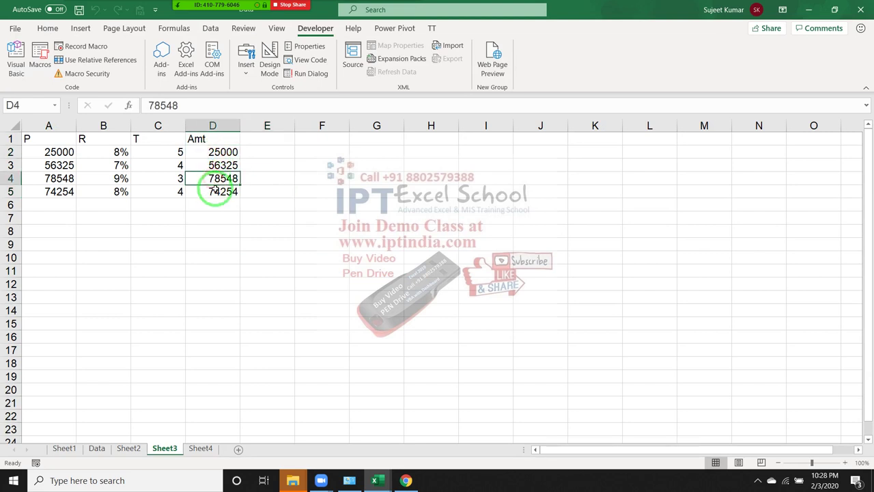
pyautogui.click(216, 193)
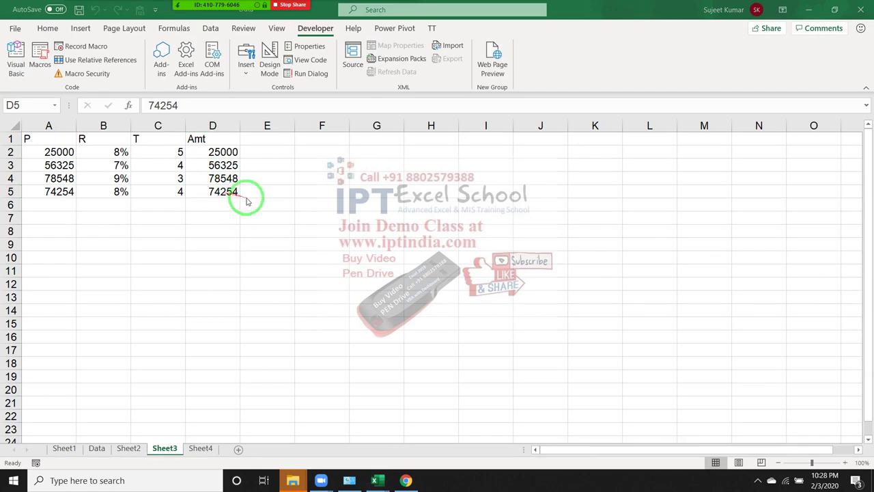
pyautogui.hotkey('alt', 'Tab')
pyautogui.hotkey('alt', 'Tab')
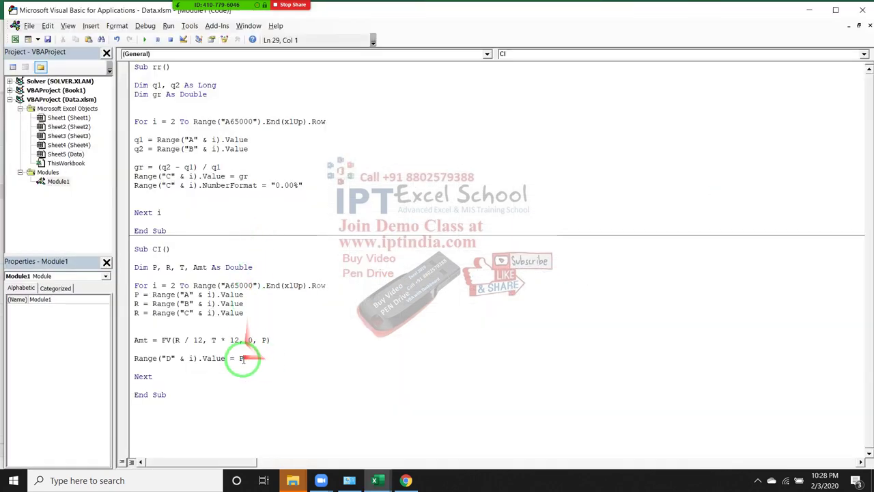
# Change the column D assignment from P to Amt and run CI.
pyautogui.doubleClick(241, 358)
pyautogui.write('t')
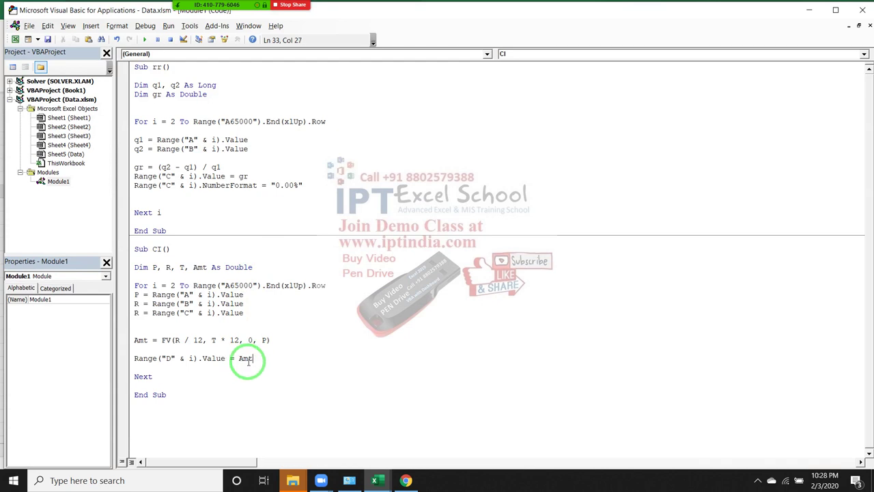
pyautogui.click(242, 339)
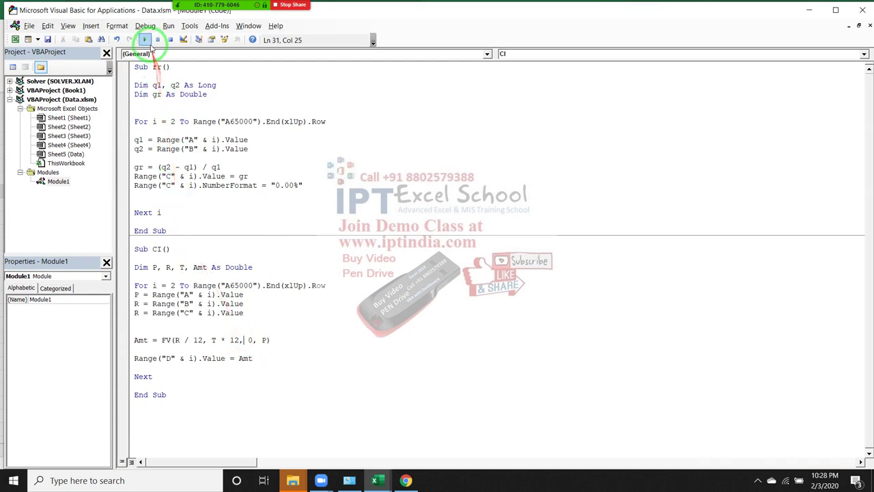
pyautogui.click(144, 39)
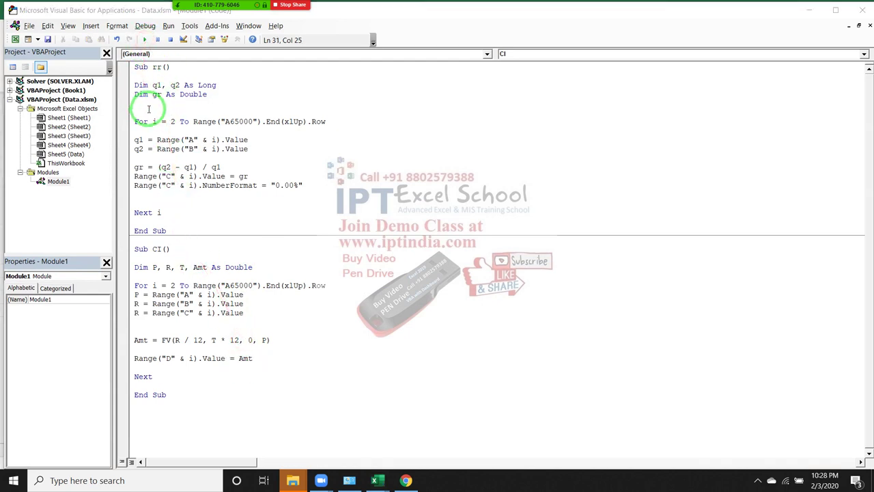
# Check Sheet3's Amt cells D2:D5, now negated principals, and go back to the macro code.
pyautogui.hotkey('alt', 'Tab')
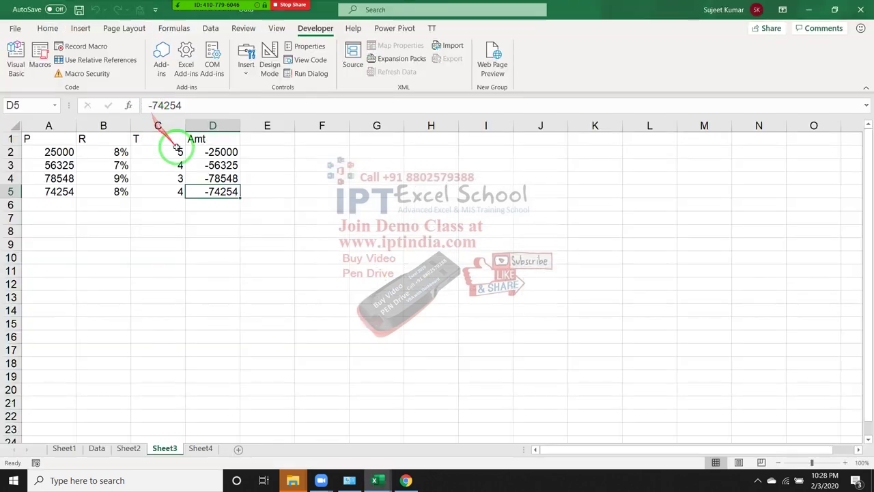
pyautogui.click(208, 165)
pyautogui.click(212, 178)
pyautogui.click(211, 205)
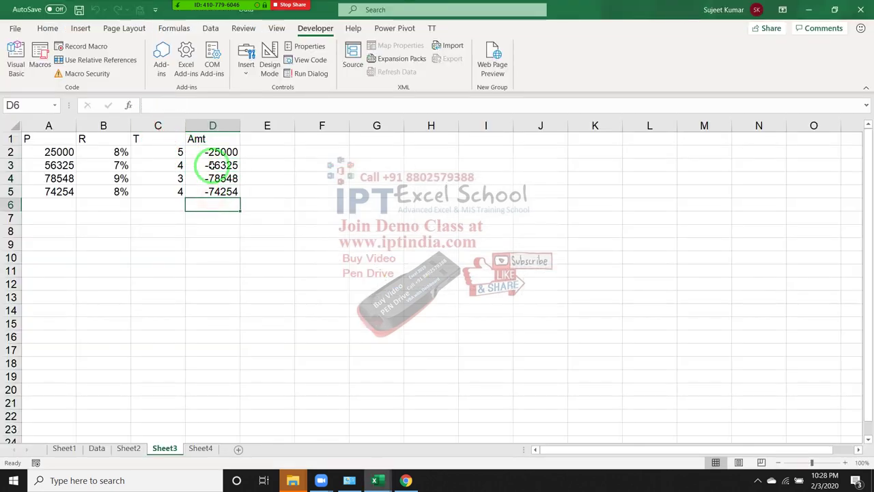
pyautogui.moveTo(212, 152)
pyautogui.mouseDown()
pyautogui.moveTo(210, 203)
pyautogui.moveTo(208, 192)
pyautogui.mouseUp()
pyautogui.hotkey('alt', 'Tab')
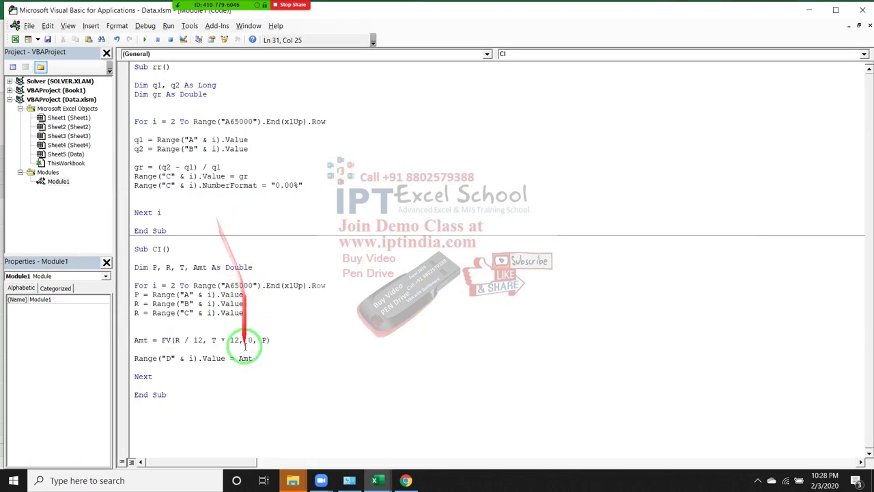
# Wrap Amt in Abs on the column D line so it reads Abs(Amt), and run CI.
pyautogui.click(234, 359)
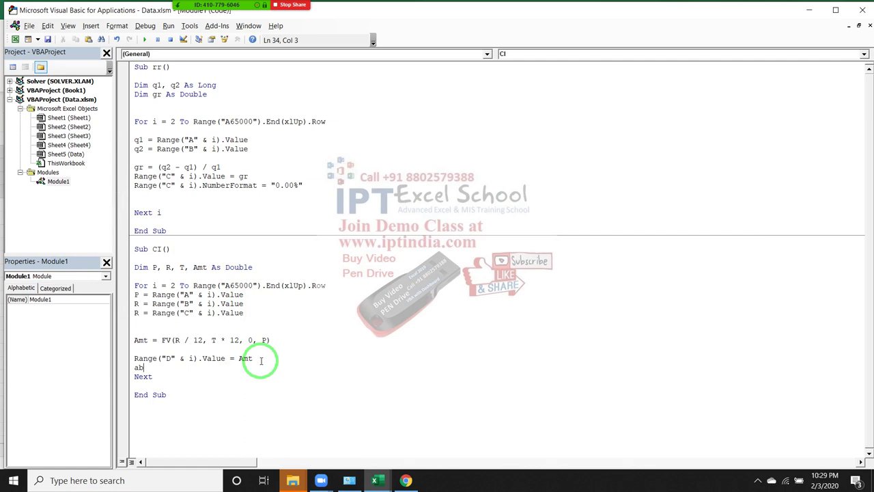
pyautogui.click(234, 359)
pyautogui.write('abs')
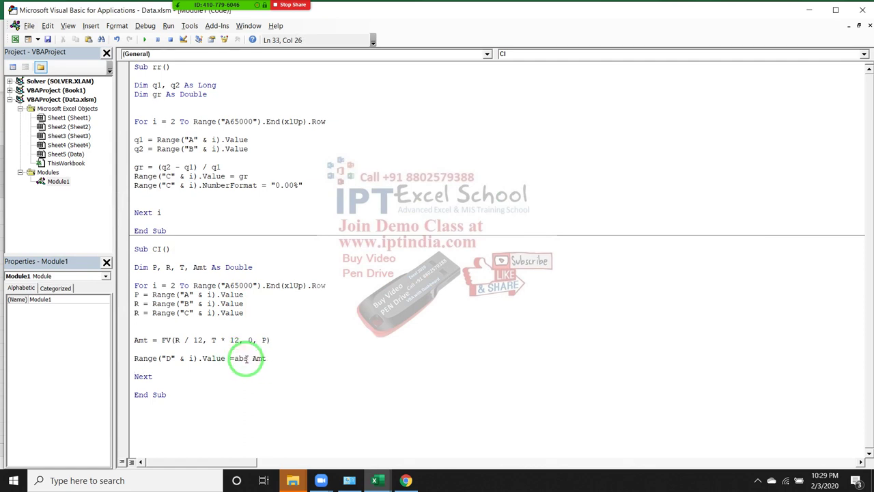
pyautogui.write('( Amt')
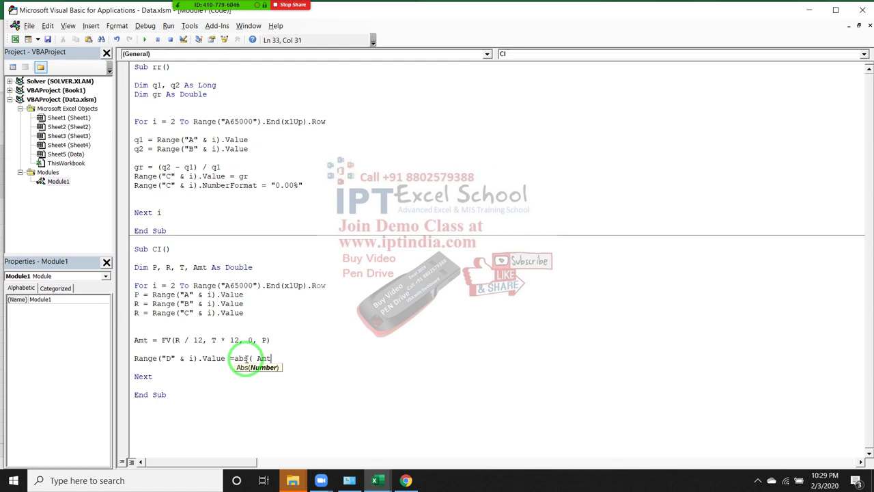
pyautogui.write(')')
pyautogui.click(176, 366)
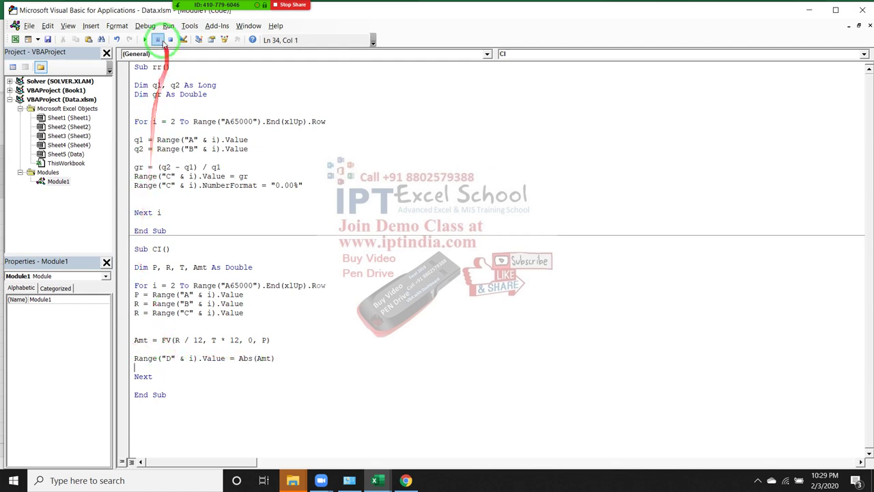
pyautogui.click(144, 39)
# Confirm Sheet3's D2:D5 now hold positive amounts, then select the whole CI macro.
pyautogui.hotkey('alt', 'F11')
pyautogui.moveTo(223, 152); pyautogui.dragTo(222, 191)
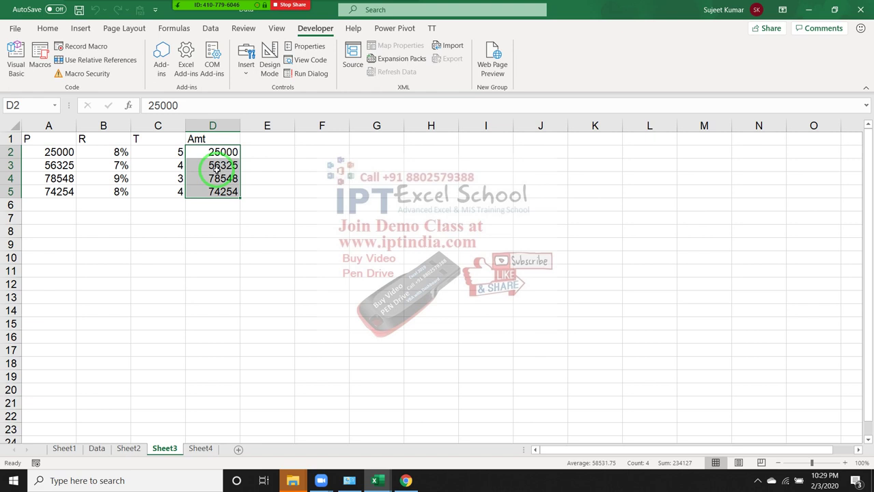
pyautogui.click(208, 178)
pyautogui.click(205, 165)
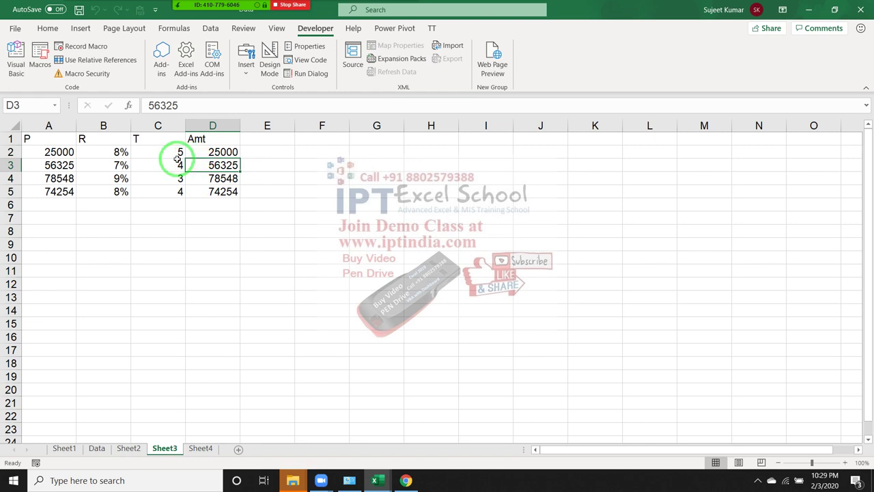
pyautogui.hotkey('alt', 'F11')
pyautogui.moveTo(181, 332)
pyautogui.mouseDown()
pyautogui.moveTo(191, 390)
pyautogui.moveTo(135, 249)
pyautogui.mouseUp()
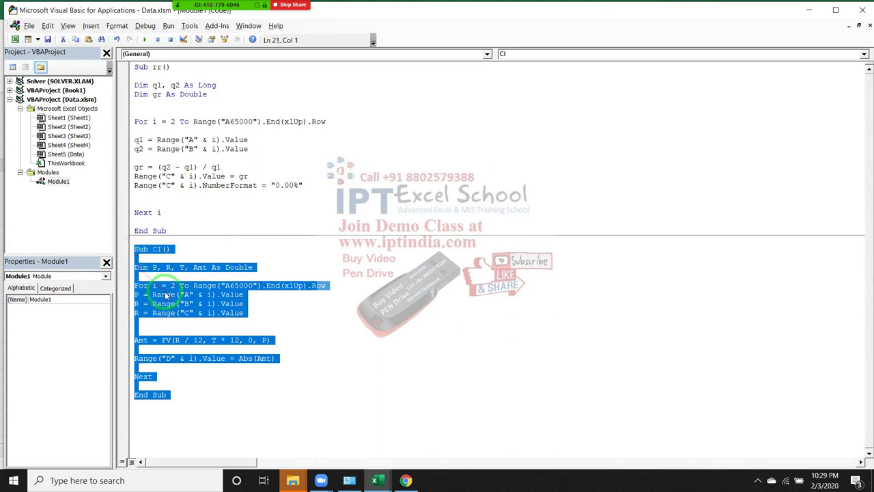
# Paste a copy of the CI macro below End Sub and rename the copy Sub C_I().
pyautogui.hotkey('ctrl', 'c')
pyautogui.click(170, 414)
pyautogui.hotkey('ctrl', 'v')
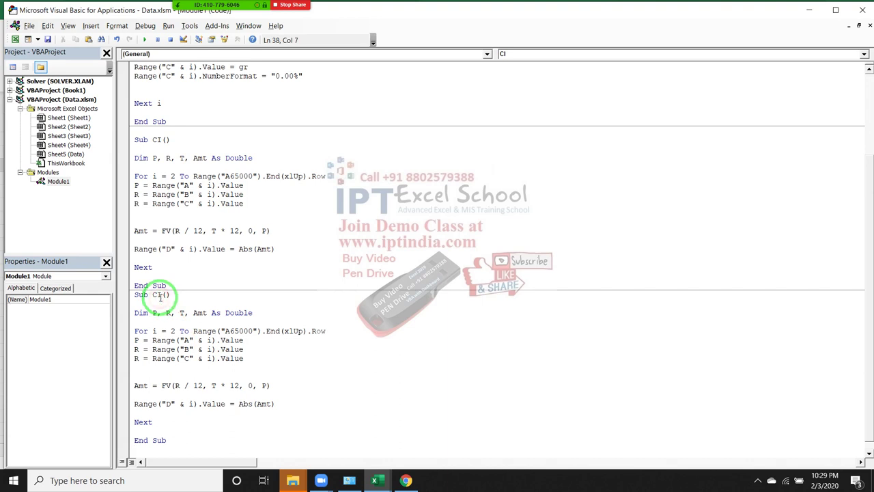
pyautogui.press('BackSpace')
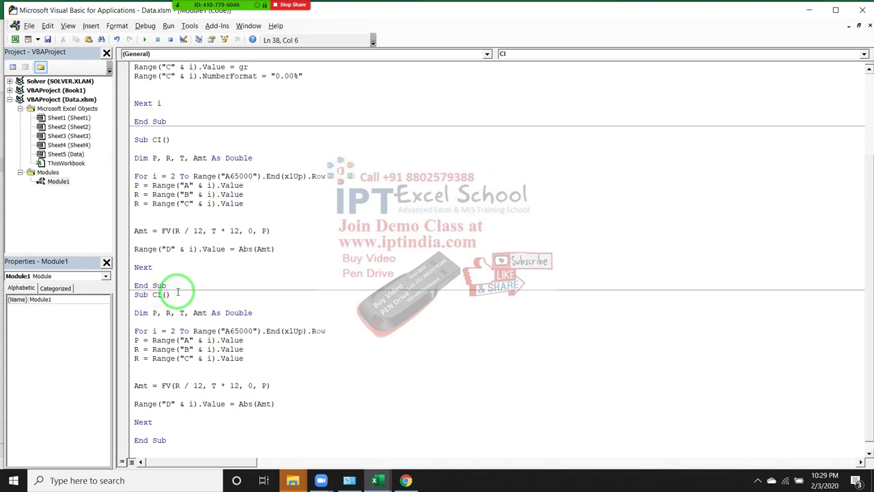
pyautogui.write('_')
pyautogui.click(225, 375)
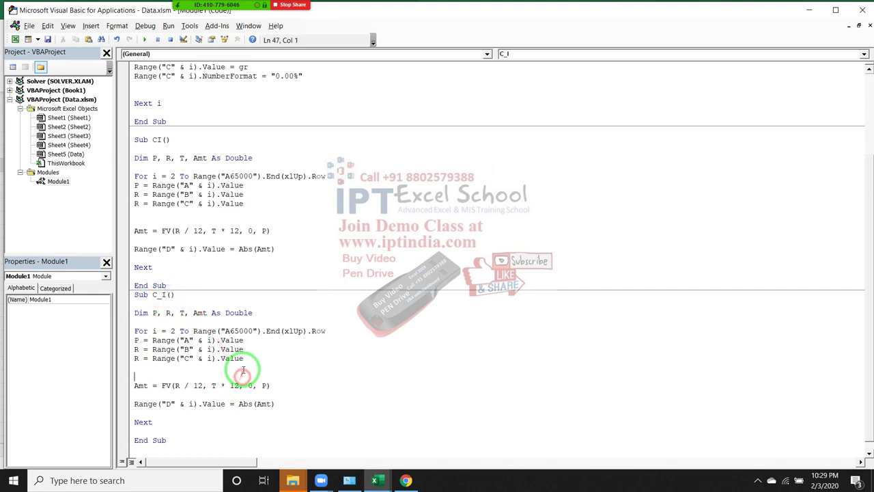
pyautogui.scroll(-1, 235, 372)
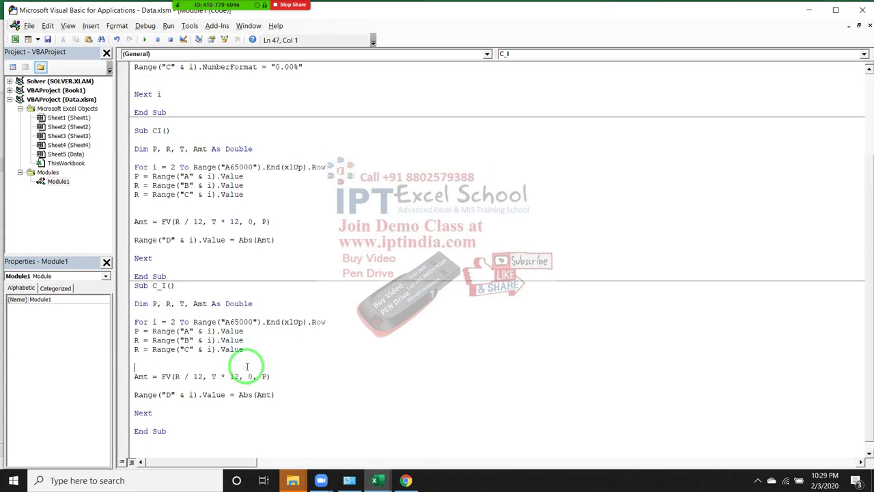
pyautogui.doubleClick(167, 376)
# Start an =FV formula in E13, cancel it, and select the Amt cells D2:D5.
pyautogui.hotkey('alt', 'F11')
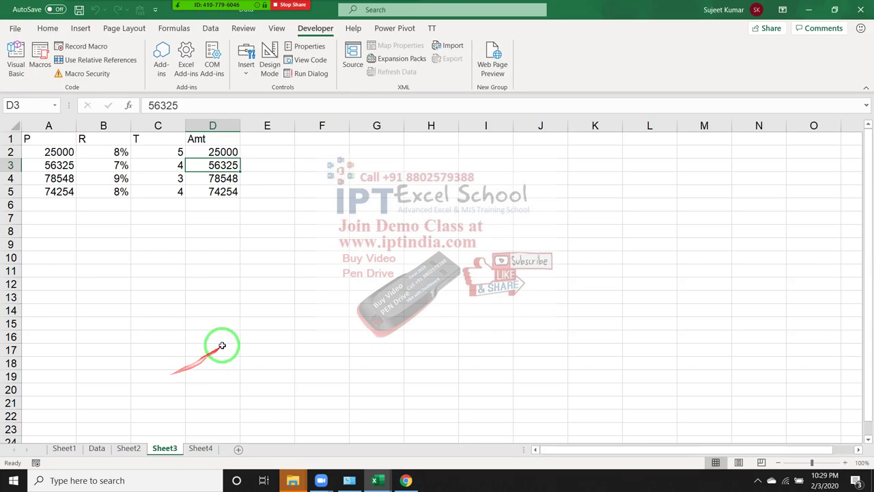
pyautogui.click(254, 295)
pyautogui.write('=')
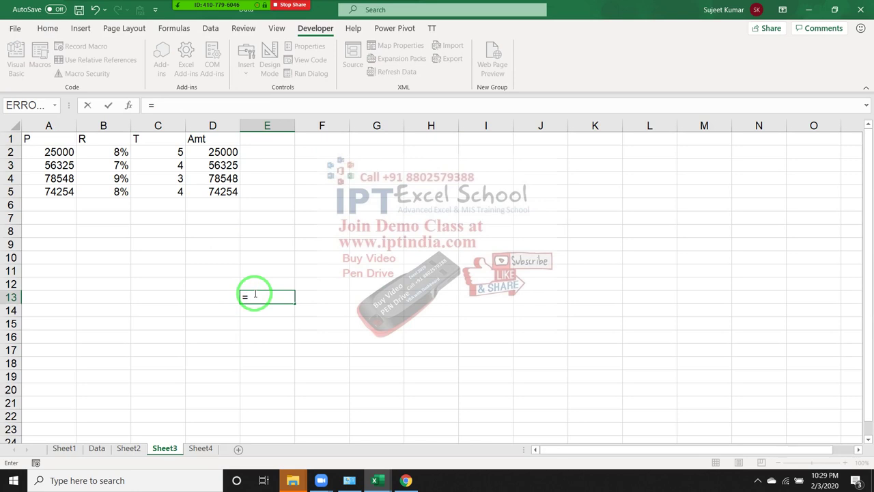
pyautogui.write('fv')
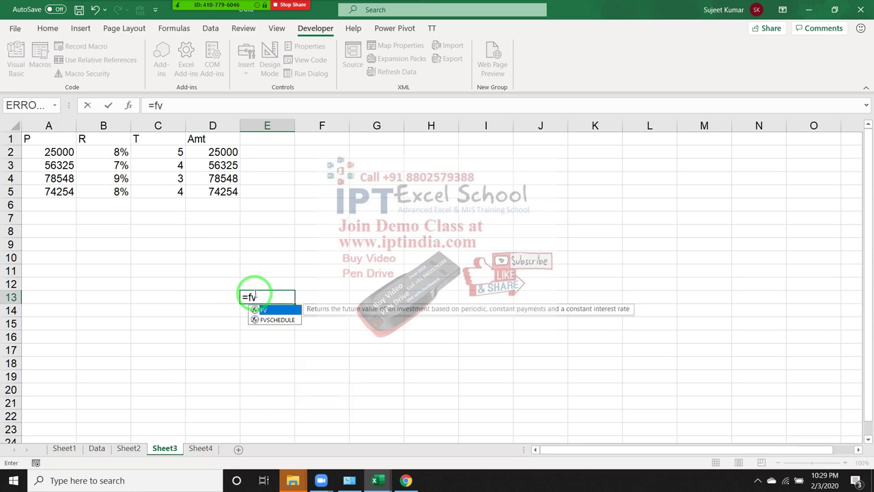
pyautogui.press('Tab')
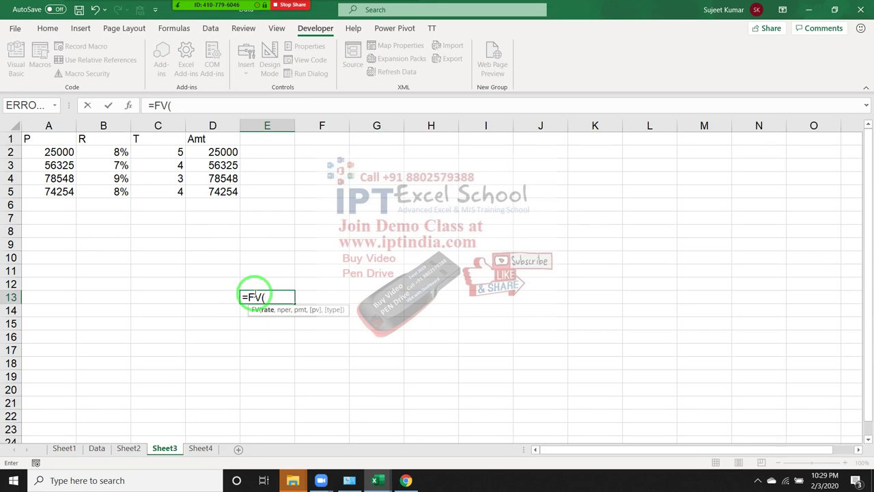
pyautogui.press('Escape')
pyautogui.click(267, 215)
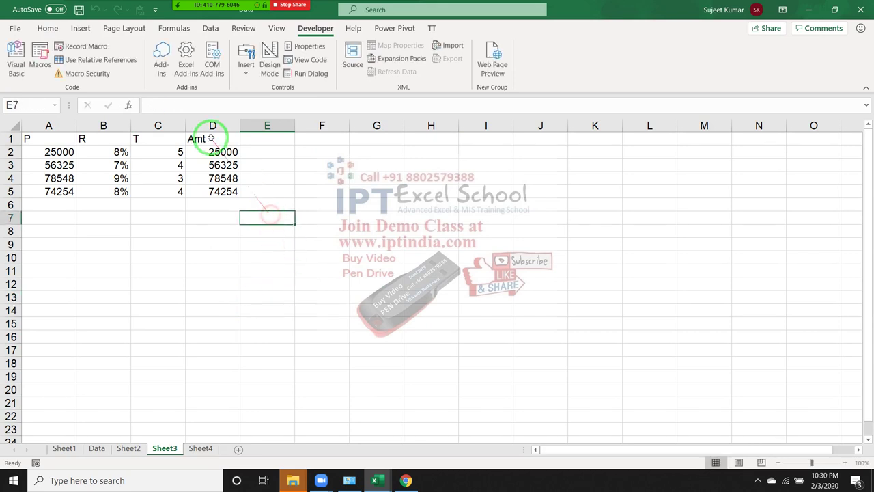
pyautogui.moveTo(219, 151); pyautogui.dragTo(227, 193)
# Delete the Amt values in D2:D5 and compare Sheet3 with the macro code.
pyautogui.press('Delete')
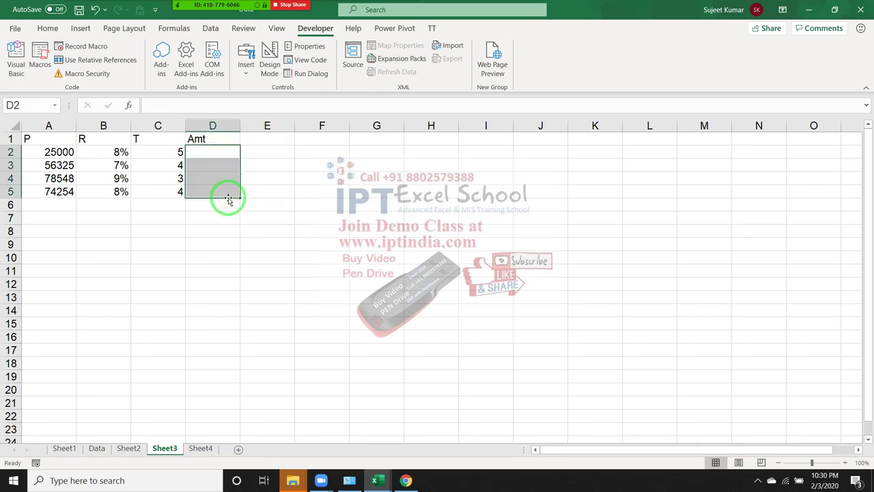
pyautogui.hotkey('alt', 'F11')
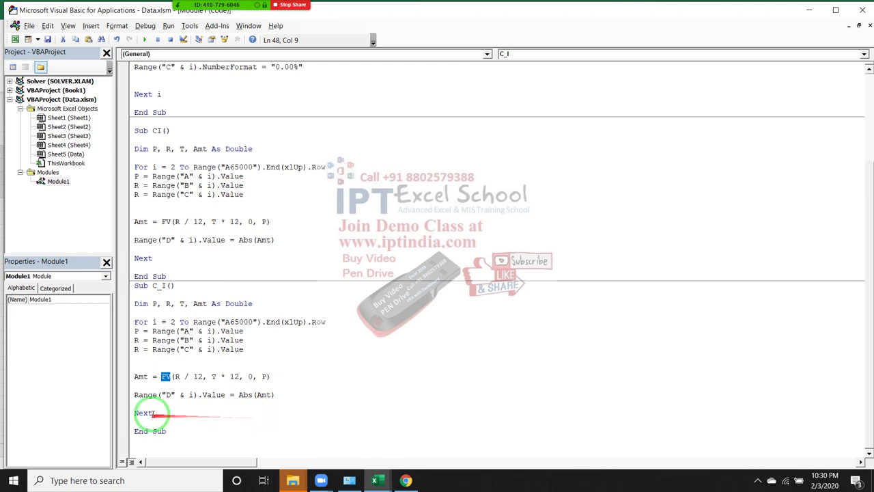
pyautogui.hotkey('alt', 'Tab')
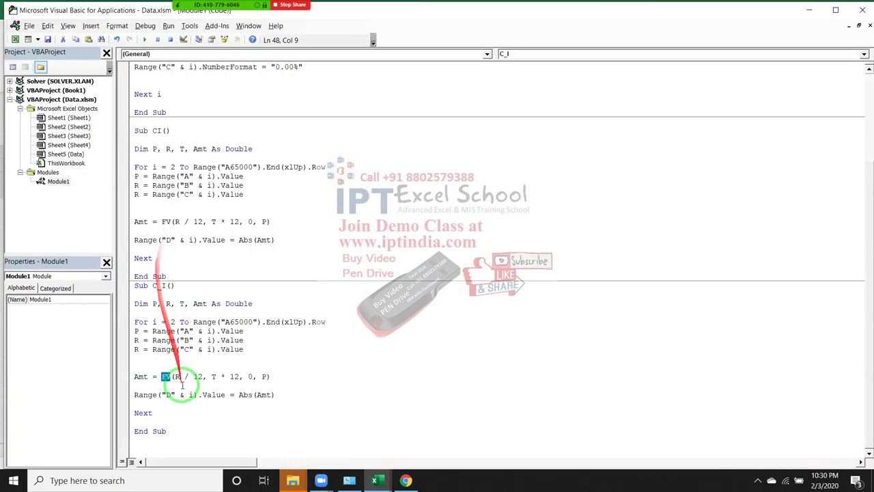
pyautogui.hotkey('alt', 'F11')
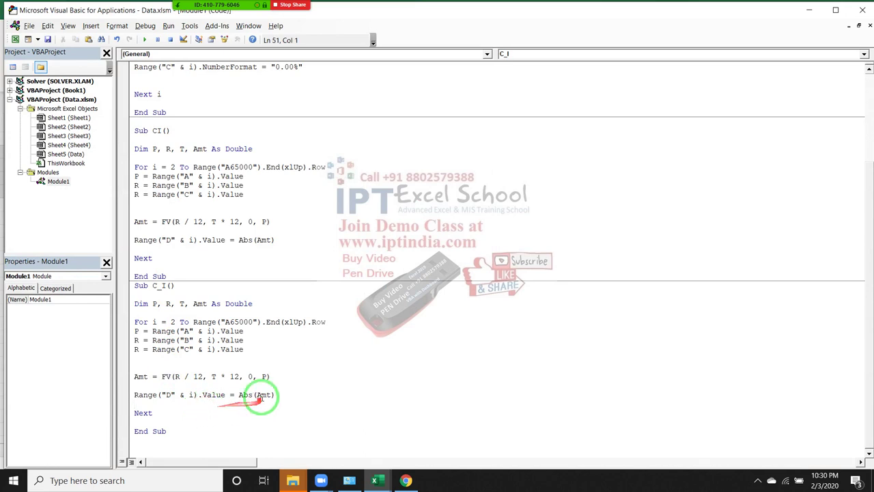
# In C_I, replace the R read from column C with T.
pyautogui.doubleClick(266, 394)
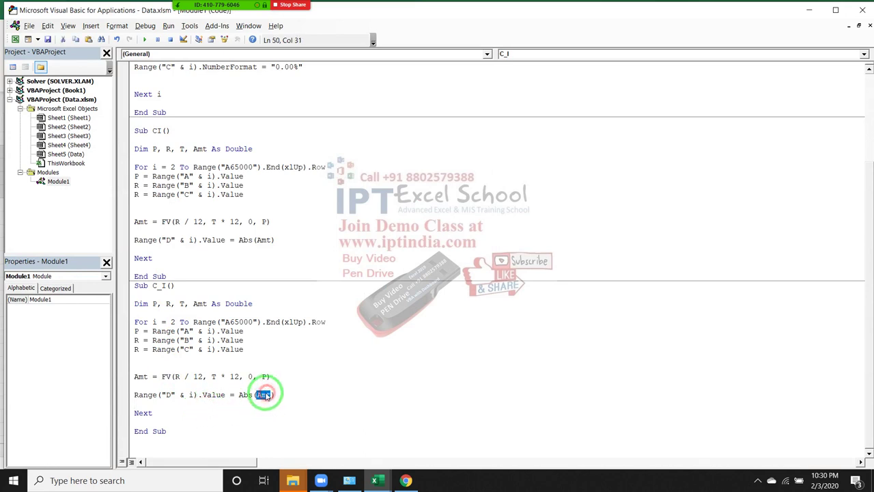
pyautogui.click(228, 412)
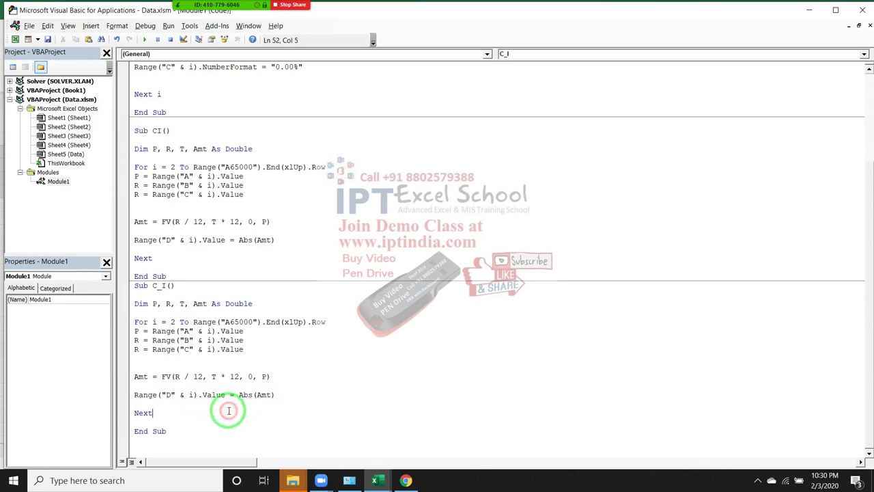
pyautogui.click(170, 368)
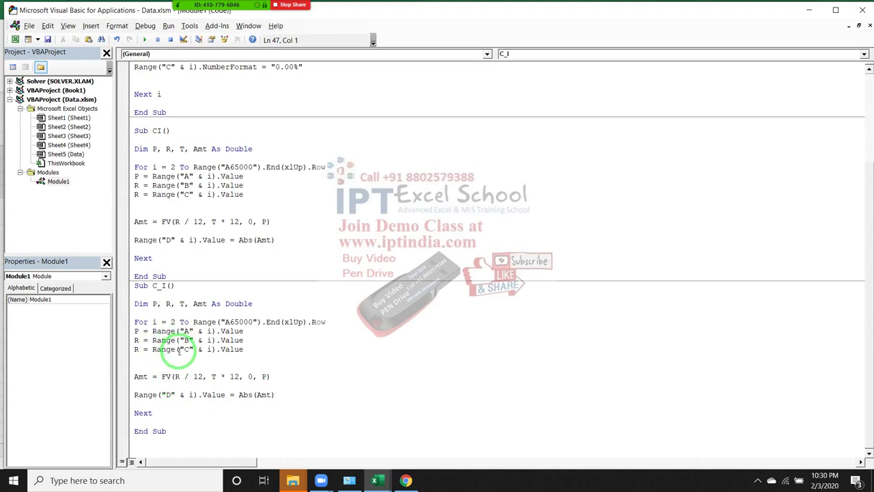
pyautogui.hotkey('alt', 'F11')
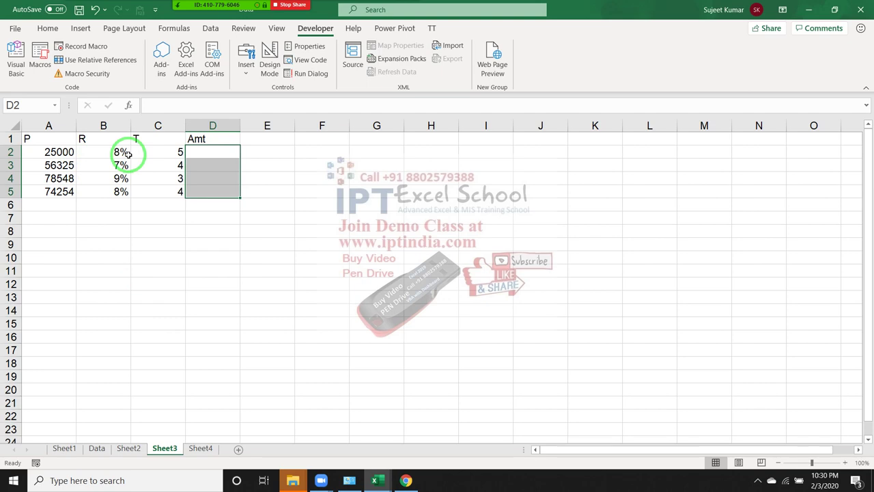
pyautogui.hotkey('alt', 'F11')
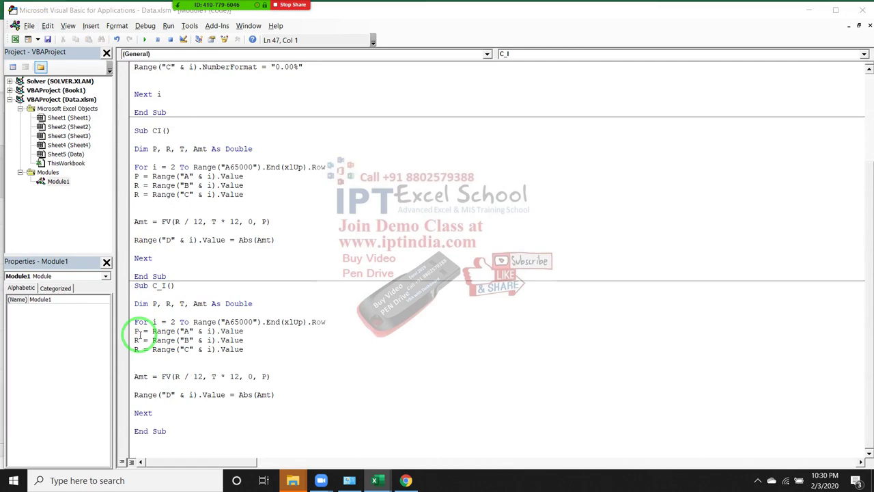
pyautogui.hotkey('alt', 'F11')
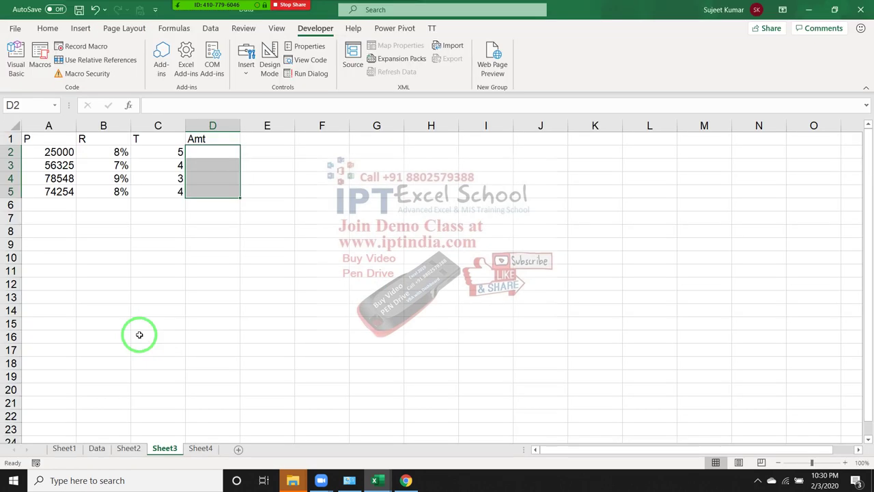
pyautogui.hotkey('alt', 'F11')
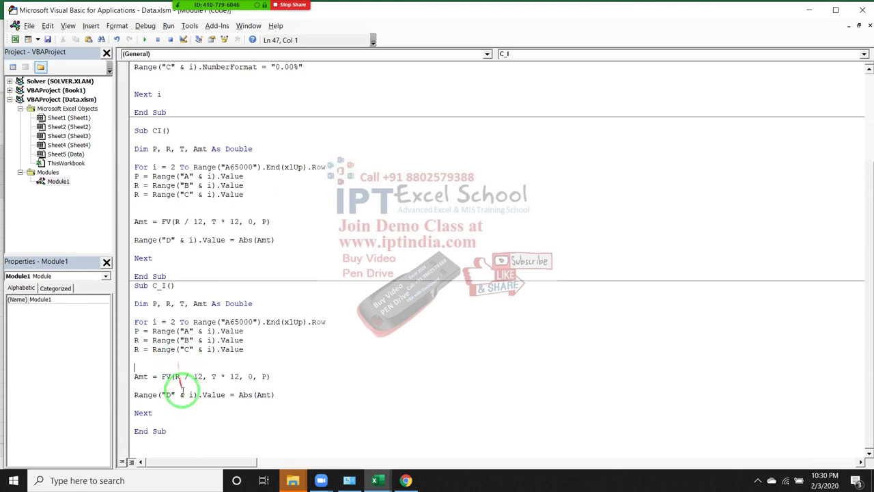
pyautogui.doubleClick(136, 349)
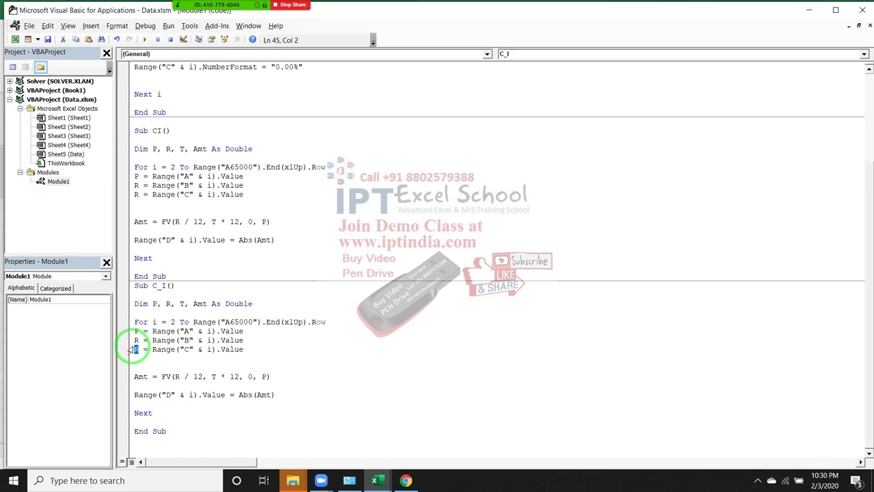
pyautogui.write('T')
pyautogui.click(172, 349)
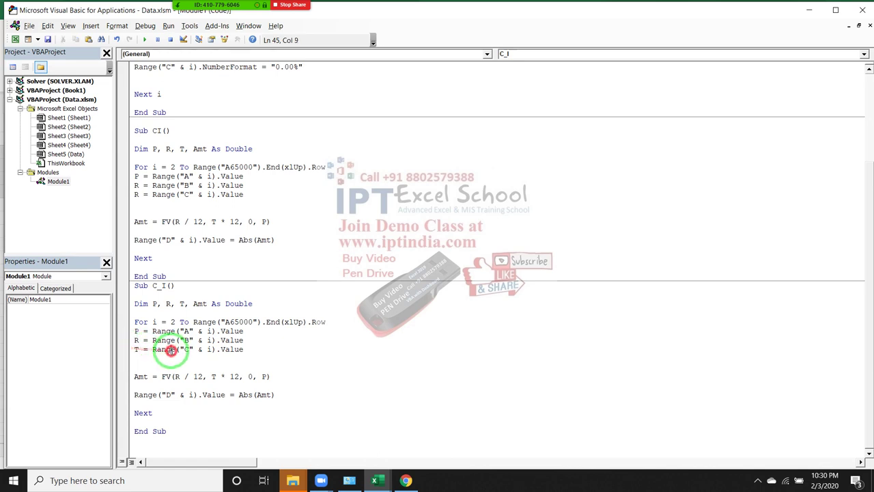
# Run C_I so Sheet3's Amt fills with 37246.14, 74464.68, 102791.5 and 102148.7.
pyautogui.click(144, 40)
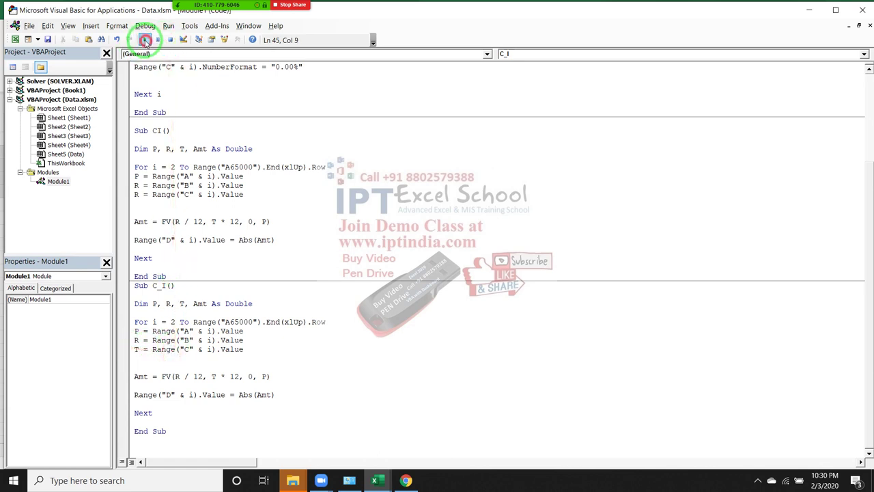
pyautogui.hotkey('alt', 'F11')
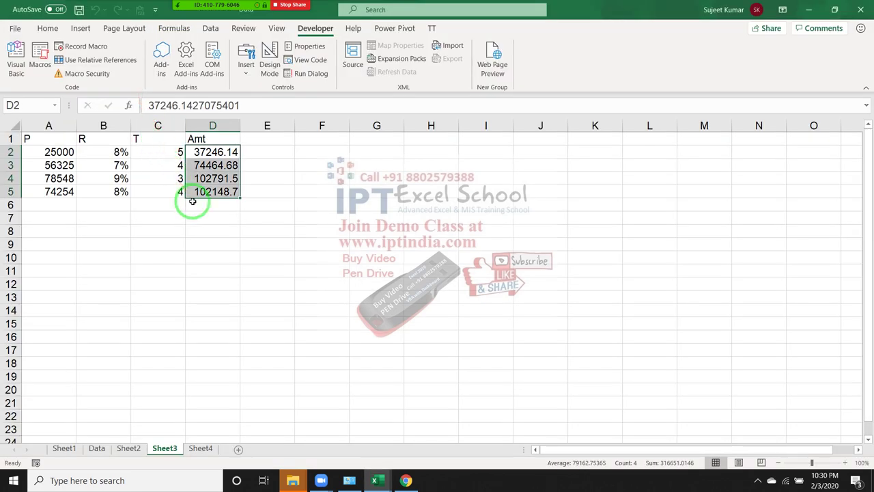
pyautogui.hotkey('alt', 'F11')
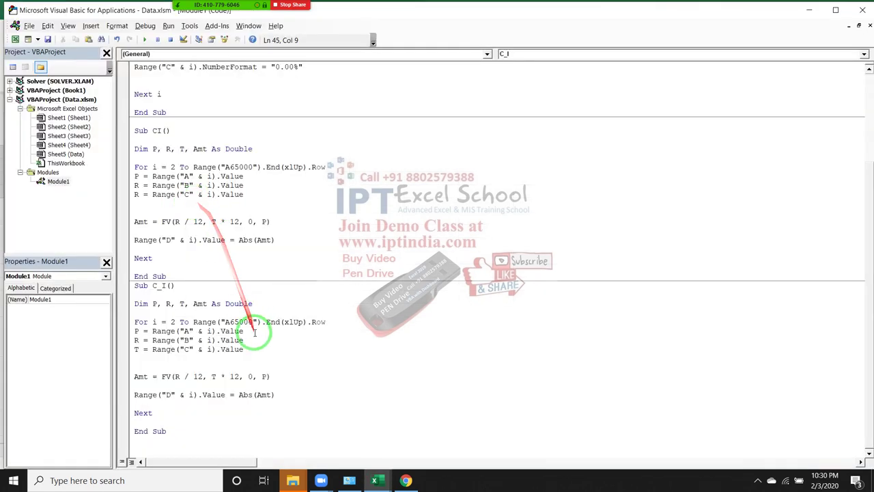
# Mark CI's column C line against C_I and review the arguments of C_I's Amt = FV line.
pyautogui.moveTo(253, 348); pyautogui.dragTo(127, 194)
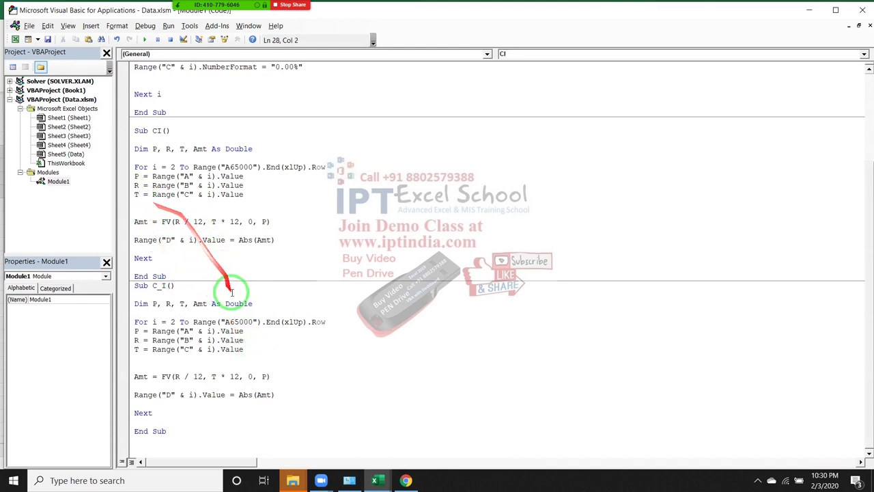
pyautogui.click(250, 349)
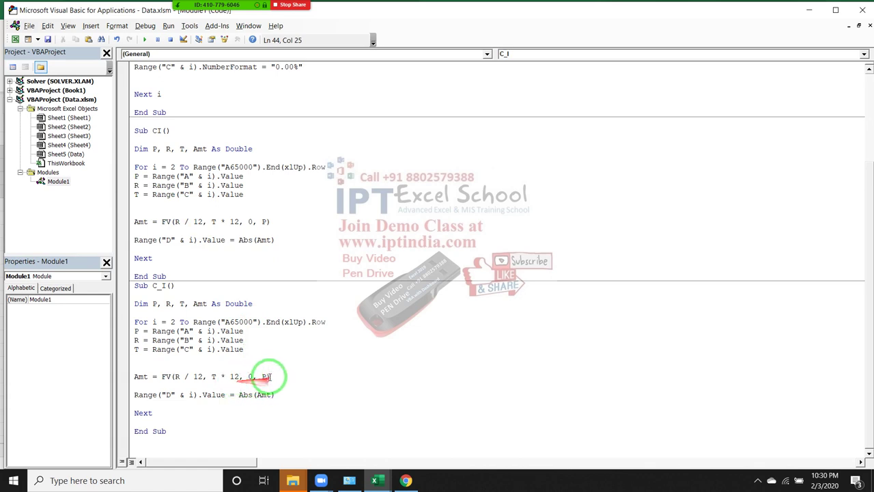
pyautogui.moveTo(271, 376); pyautogui.dragTo(225, 376)
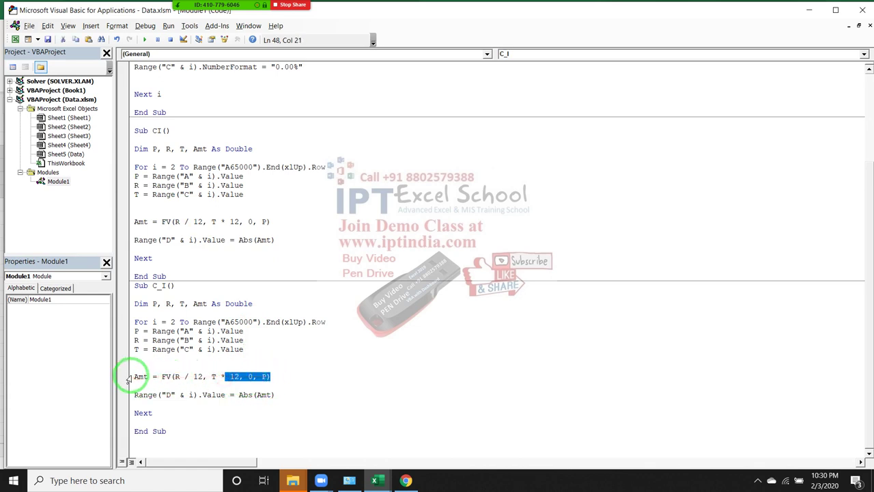
pyautogui.click(135, 376)
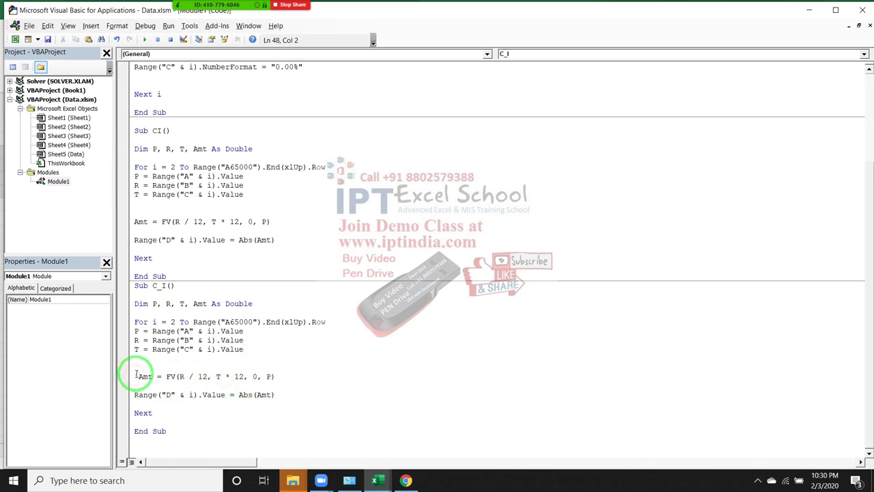
# Comment out C_I's Amt = FV line and add a blank line before the column D assignment.
pyautogui.press('Return')
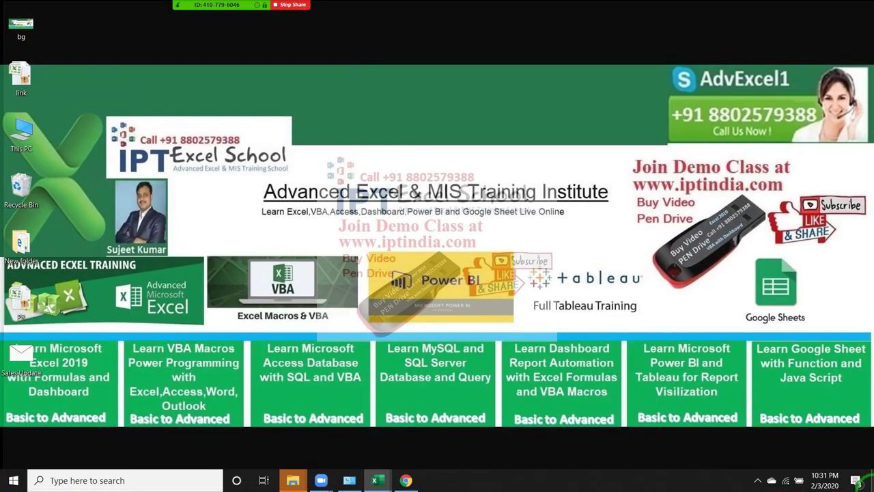
pyautogui.scroll(-1, 478, 328)
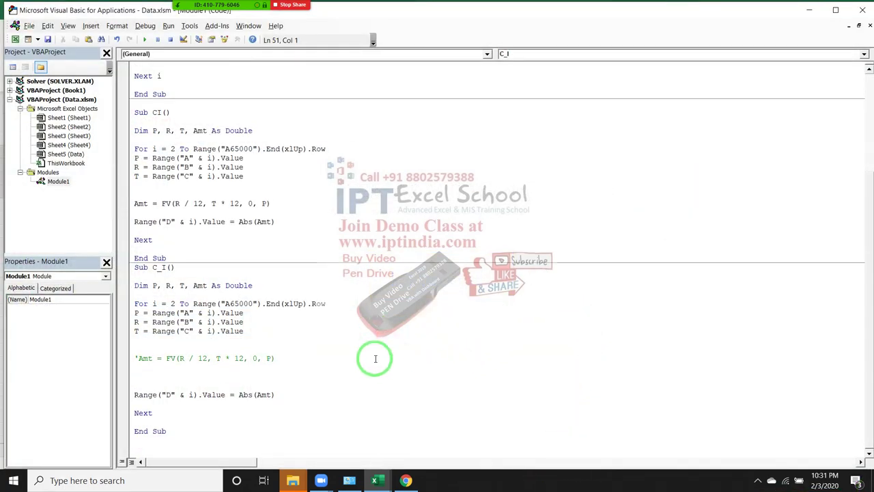
pyautogui.press('Return')
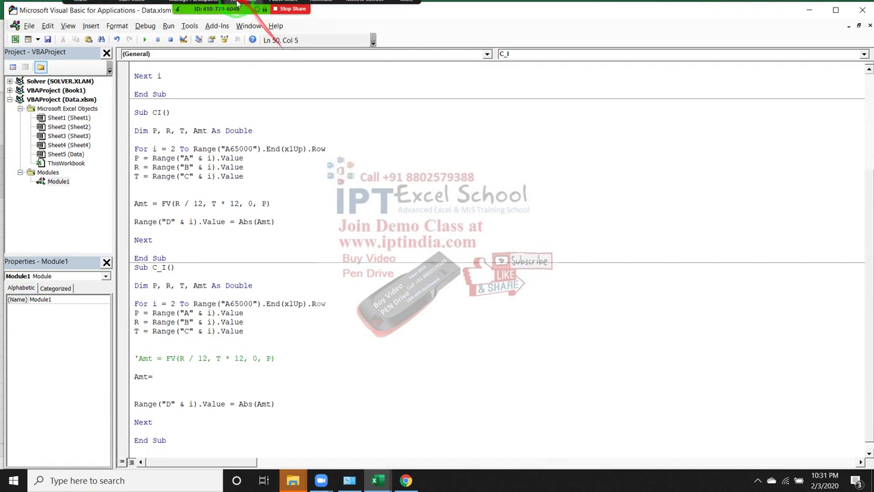
# Hand-draw A = P × (1 + r/n)^(T × N) over the code with Zoom's annotation pen.
pyautogui.moveTo(239, 7)
pyautogui.click(319, 12)
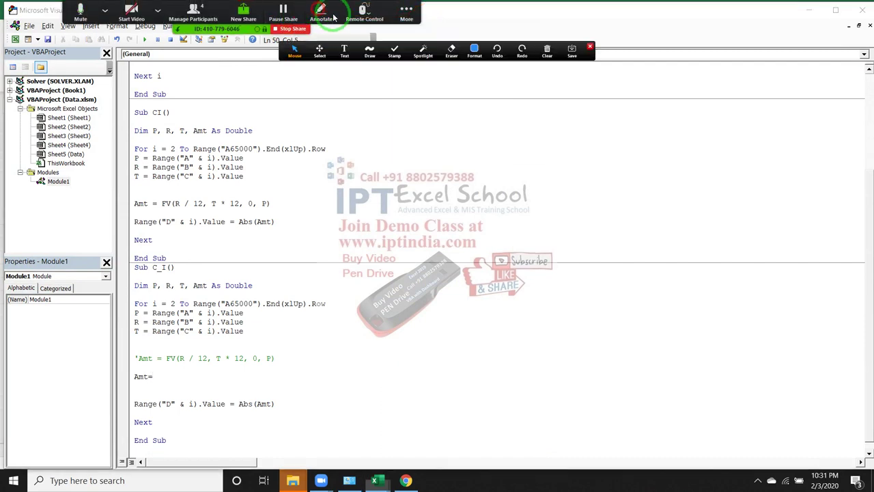
pyautogui.moveTo(442, 229)
pyautogui.mouseDown()
pyautogui.moveTo(447, 169)
pyautogui.moveTo(502, 184)
pyautogui.moveTo(515, 140)
pyautogui.moveTo(587, 158)
pyautogui.moveTo(573, 181)
pyautogui.mouseUp()
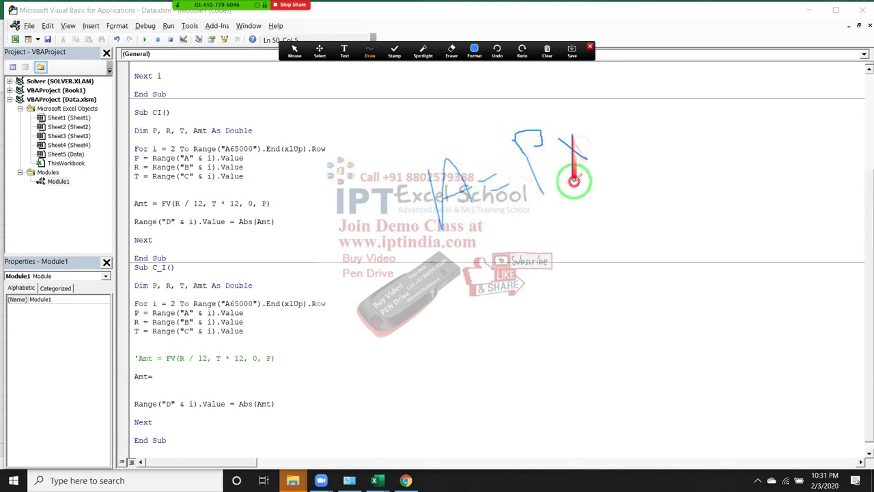
pyautogui.moveTo(586, 110); pyautogui.dragTo(655, 162)
pyautogui.moveTo(618, 125)
pyautogui.mouseDown()
pyautogui.moveTo(631, 143)
pyautogui.moveTo(642, 123)
pyautogui.mouseUp()
pyautogui.moveTo(636, 119)
pyautogui.mouseDown()
pyautogui.moveTo(639, 134)
pyautogui.moveTo(656, 110)
pyautogui.moveTo(672, 147)
pyautogui.mouseUp()
pyautogui.moveTo(676, 130)
pyautogui.mouseDown()
pyautogui.moveTo(686, 136)
pyautogui.moveTo(681, 145)
pyautogui.mouseUp()
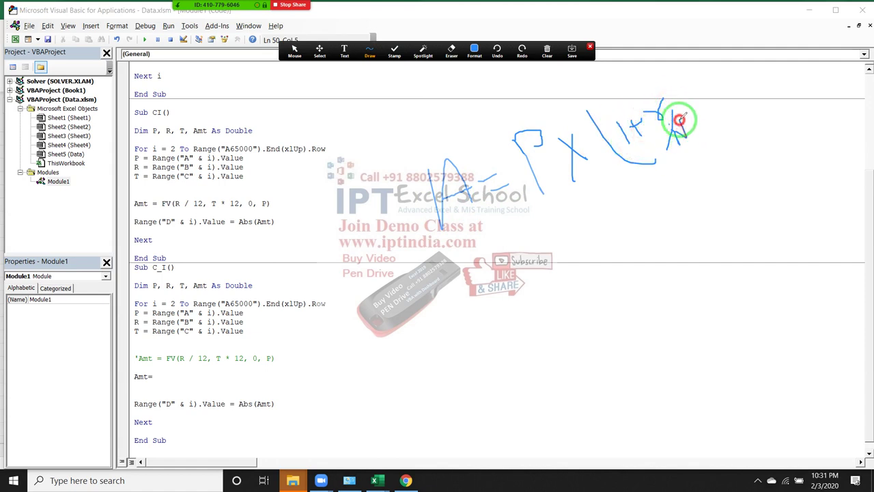
pyautogui.moveTo(666, 89); pyautogui.dragTo(699, 136)
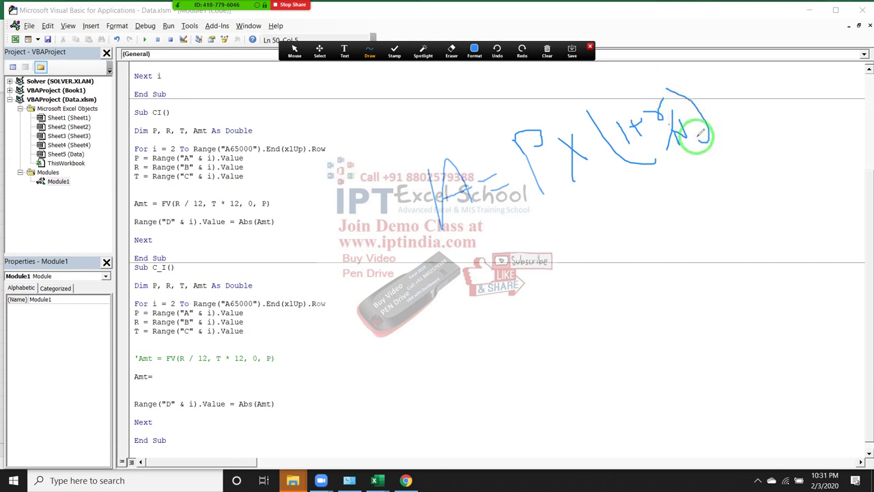
pyautogui.moveTo(673, 68); pyautogui.dragTo(709, 82)
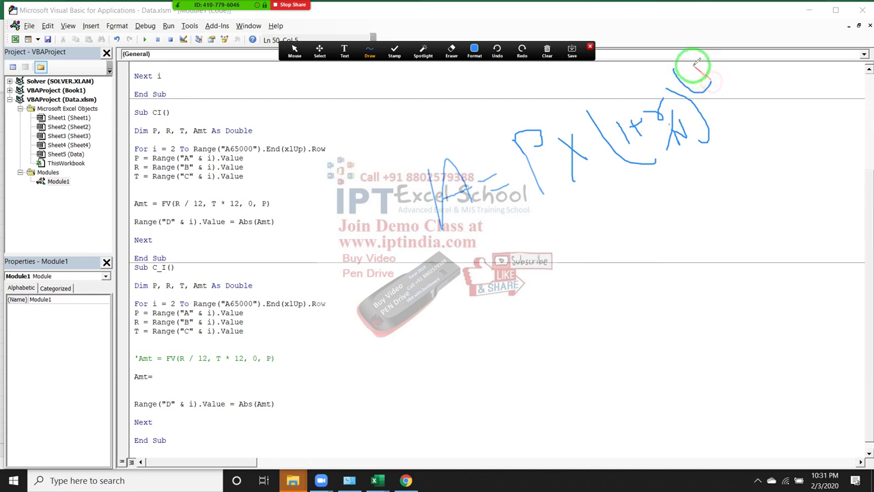
pyautogui.moveTo(708, 48)
pyautogui.mouseDown()
pyautogui.moveTo(676, 87)
pyautogui.moveTo(737, 47)
pyautogui.moveTo(728, 57)
pyautogui.mouseUp()
pyautogui.moveTo(744, 27)
pyautogui.mouseDown()
pyautogui.moveTo(753, 48)
pyautogui.moveTo(764, 27)
pyautogui.moveTo(785, 56)
pyautogui.mouseUp()
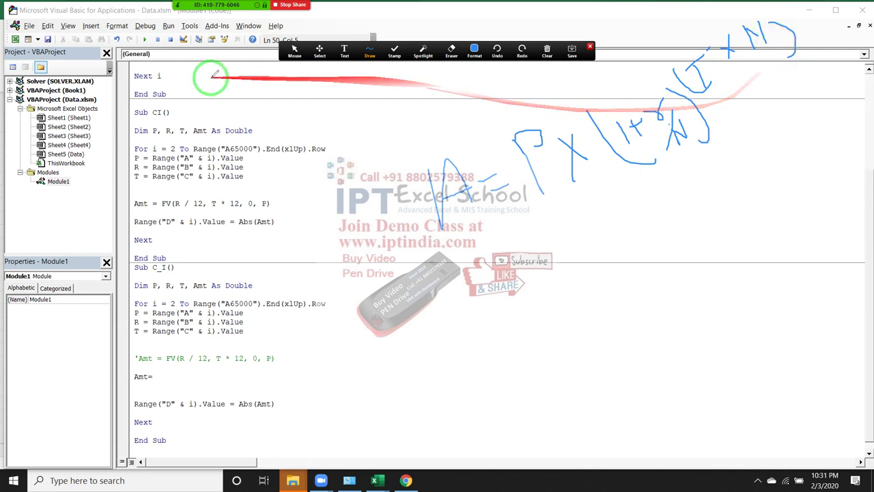
pyautogui.click(294, 51)
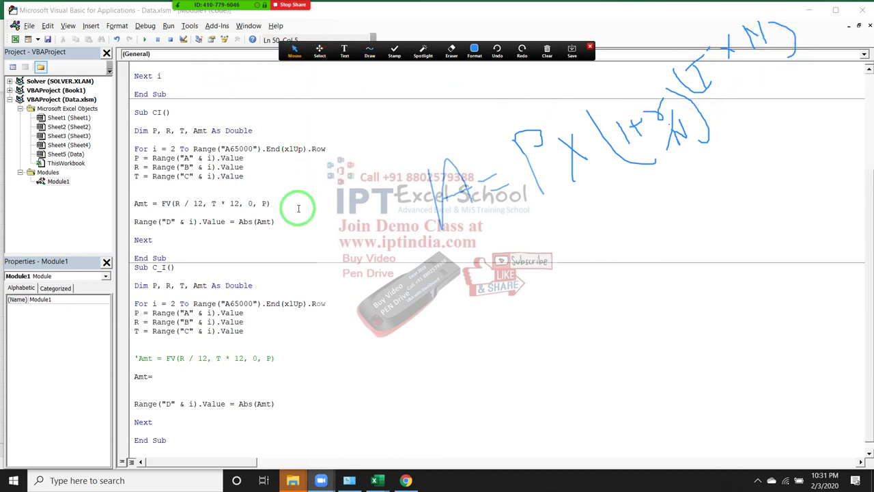
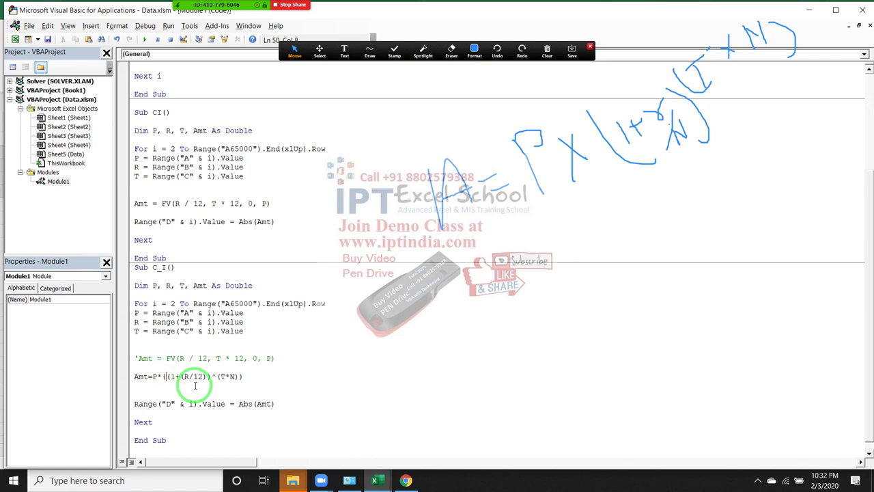
# In Sub C_I, change the Amt formula to P * ((1 + (R / 12)) ^ (T * 12)), replacing N with 12.
pyautogui.click(234, 401)
pyautogui.click(283, 377)
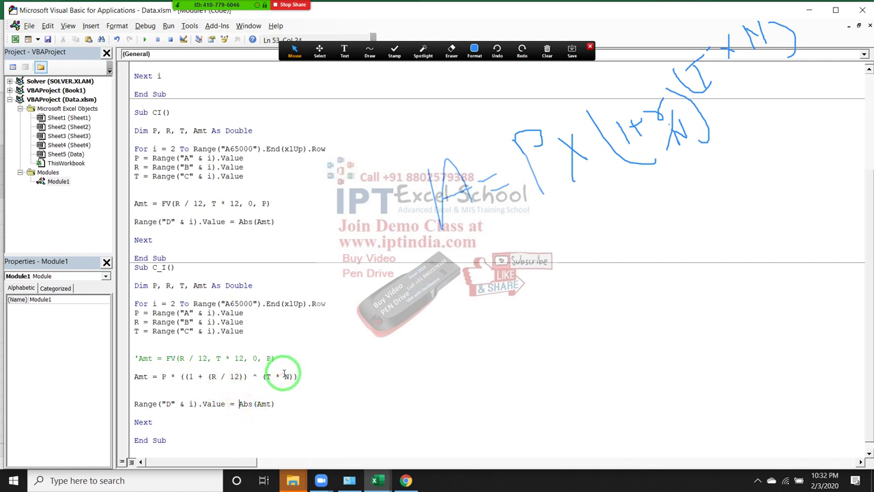
pyautogui.click(289, 375)
pyautogui.write('12')
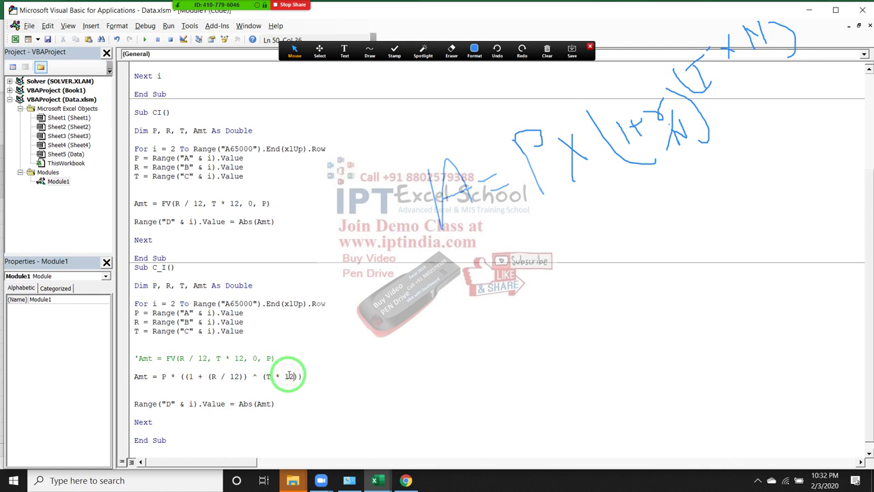
pyautogui.click(273, 387)
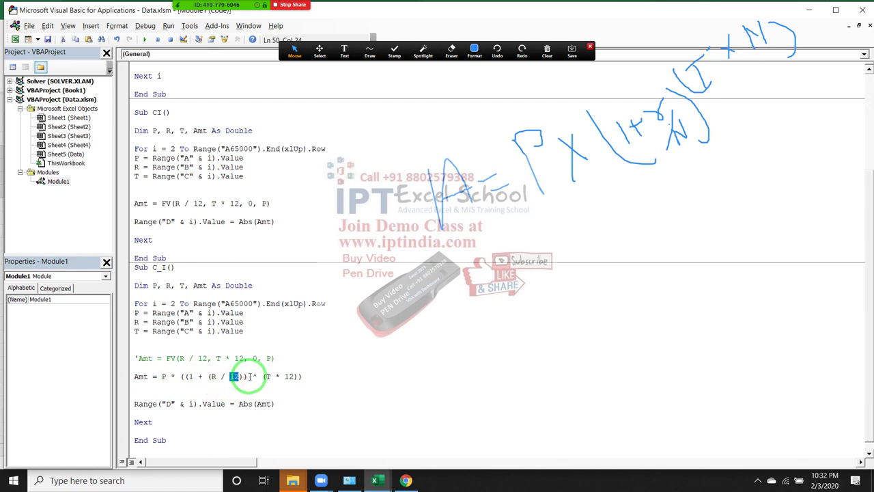
pyautogui.doubleClick(286, 376)
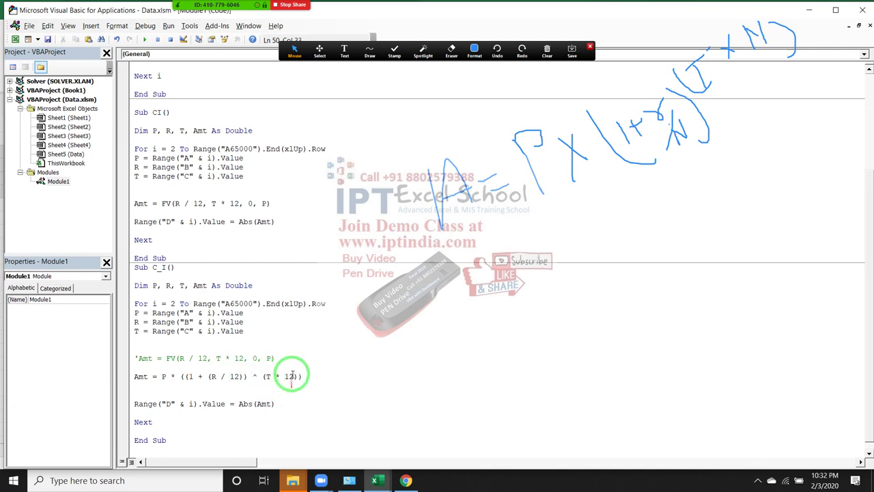
pyautogui.moveTo(289, 370); pyautogui.dragTo(222, 231)
pyautogui.hotkey('alt', 'Tab')
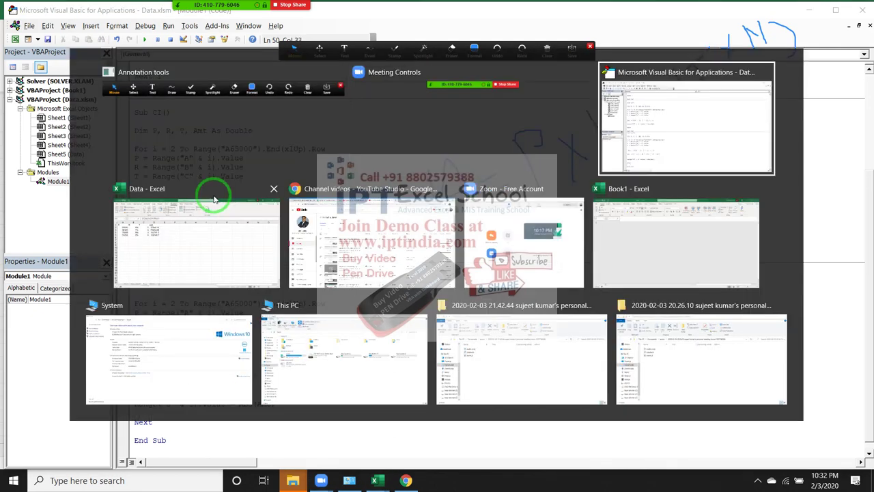
# Paste the old Amt results into E2:E5 and clear D2:D5.
pyautogui.click(214, 199)
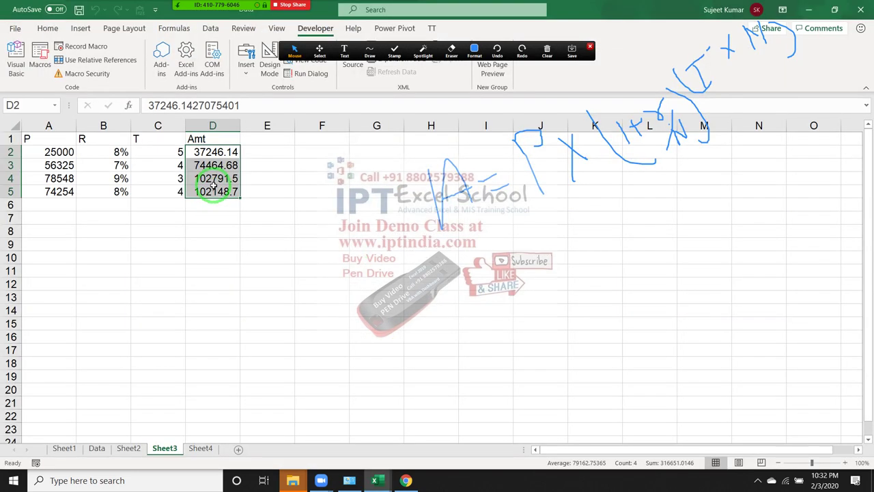
pyautogui.click(256, 154)
pyautogui.write('37246.14 74464.68 102791.5 102148.7')
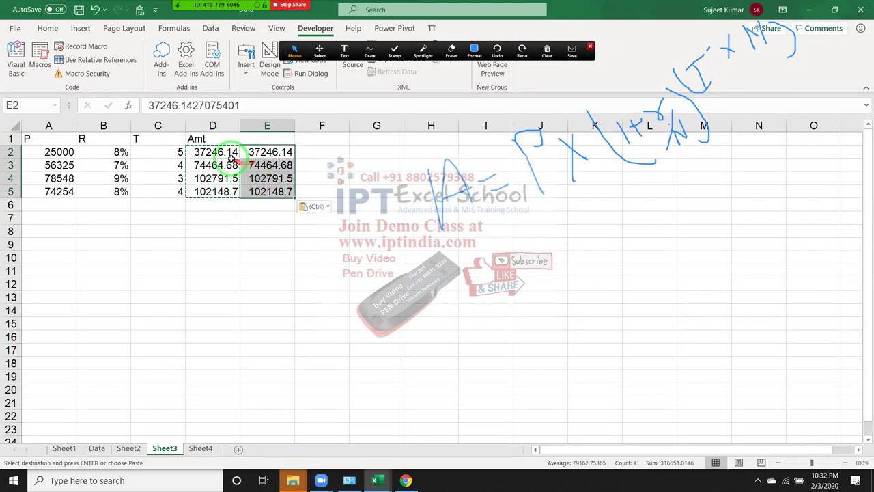
pyautogui.moveTo(215, 152); pyautogui.dragTo(215, 191)
pyautogui.press('Delete')
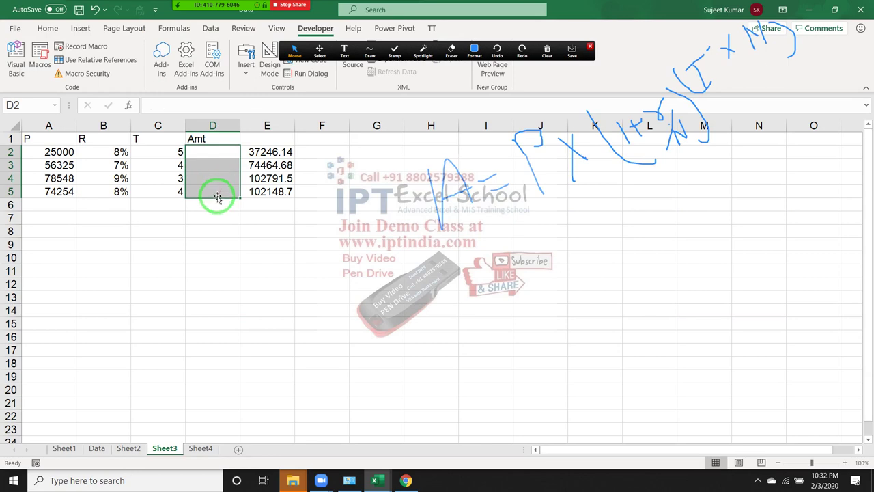
# Run the C_I macro from the VBA editor and check that column D matches column E.
pyautogui.hotkey('alt', 'Tab')
pyautogui.hotkey('alt', 'Tab')
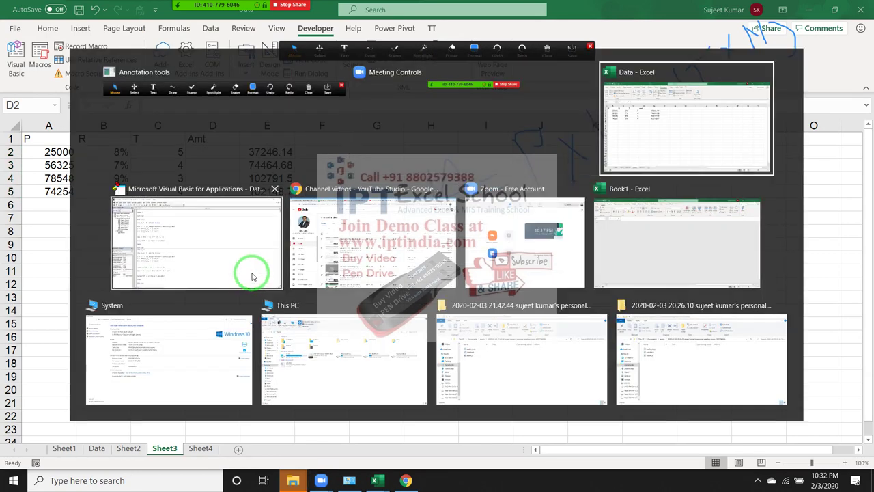
pyautogui.hotkey('alt', 'Tab')
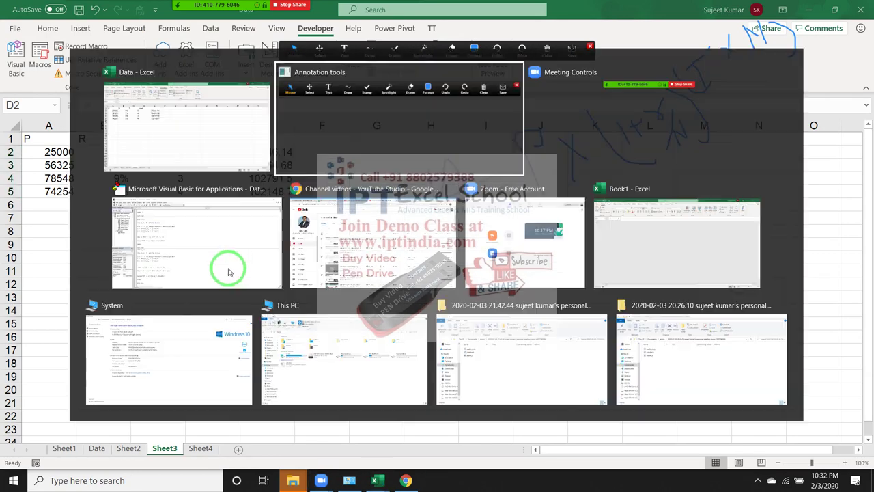
pyautogui.hotkey('alt', 'Tab')
pyautogui.click(228, 272)
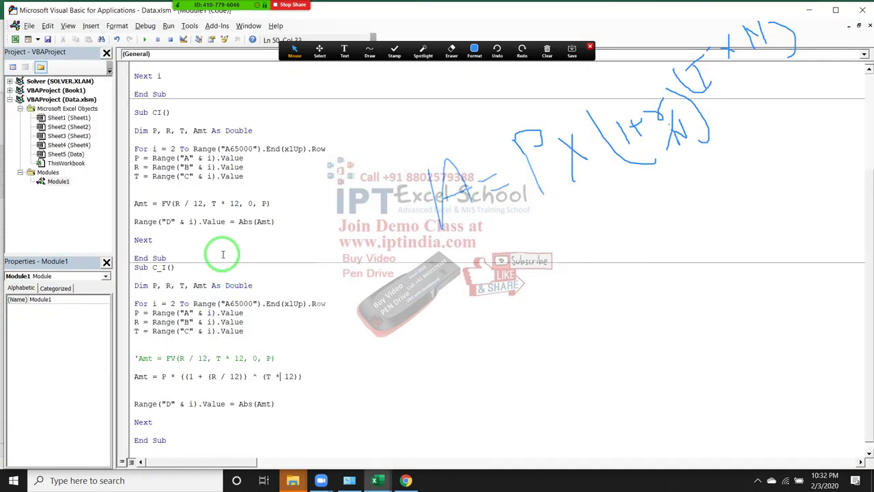
pyautogui.click(232, 318)
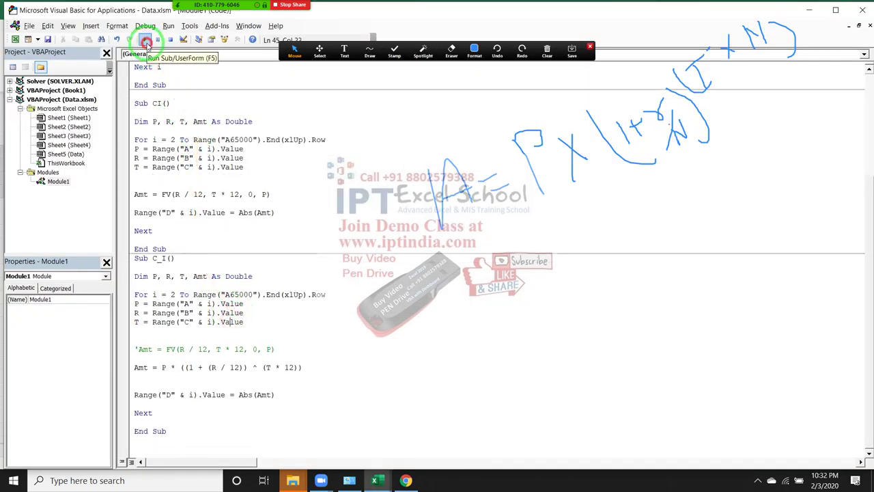
pyautogui.click(146, 42)
pyautogui.hotkey('alt', 'F11')
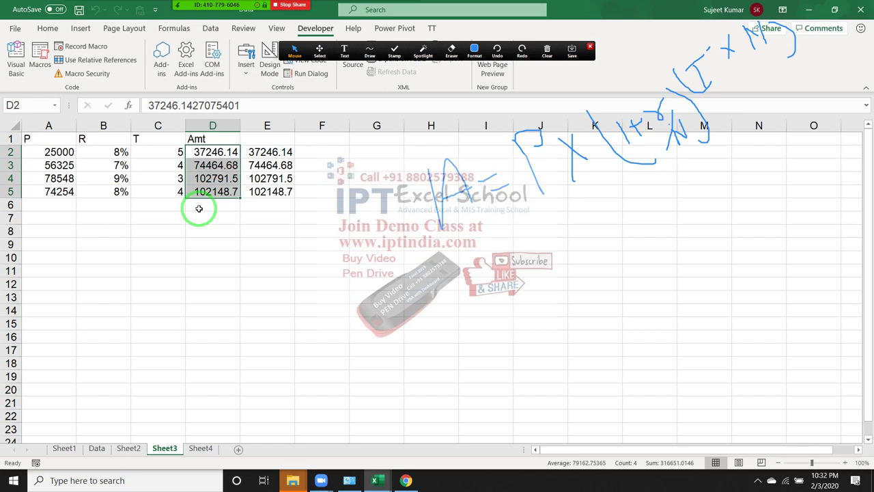
pyautogui.hotkey('alt', 'F11')
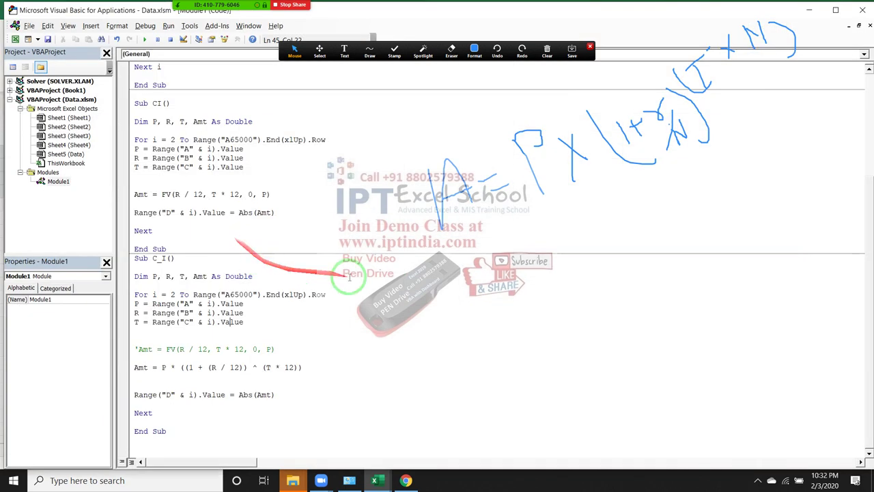
pyautogui.click(546, 51)
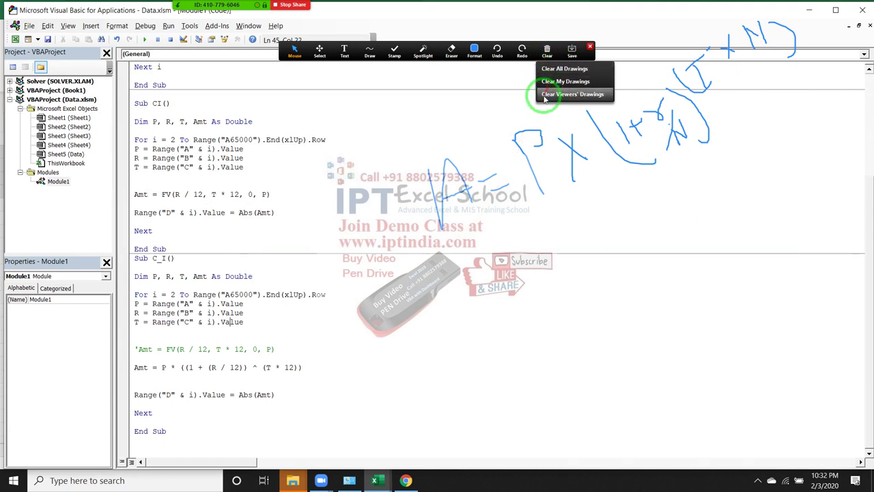
pyautogui.click(548, 68)
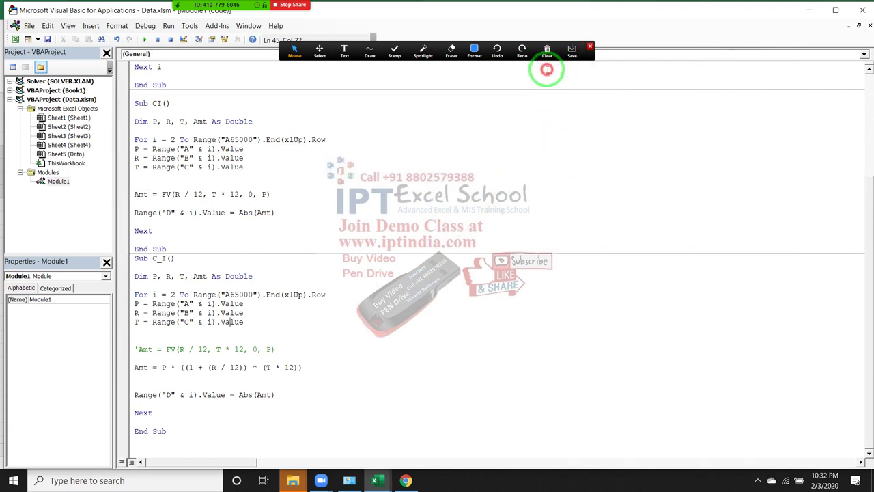
pyautogui.click(592, 47)
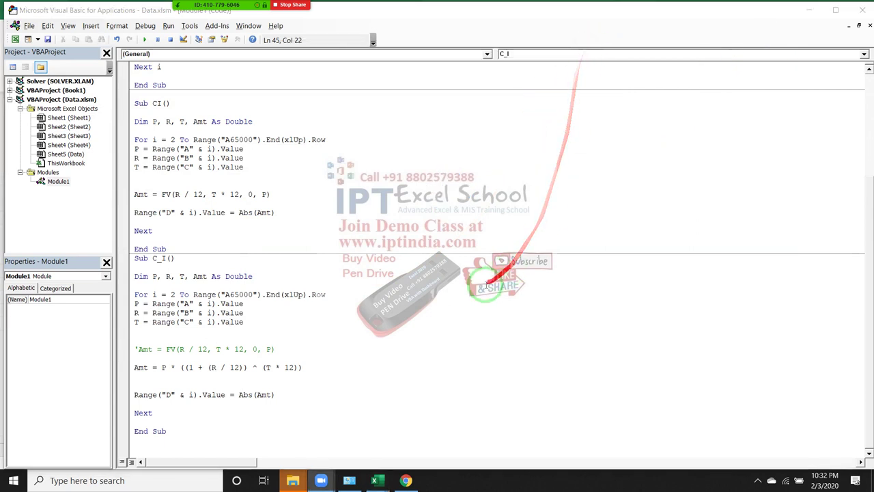
pyautogui.scroll(3, 422, 310)
pyautogui.scroll(2, 421, 310)
pyautogui.scroll(1, 419, 302)
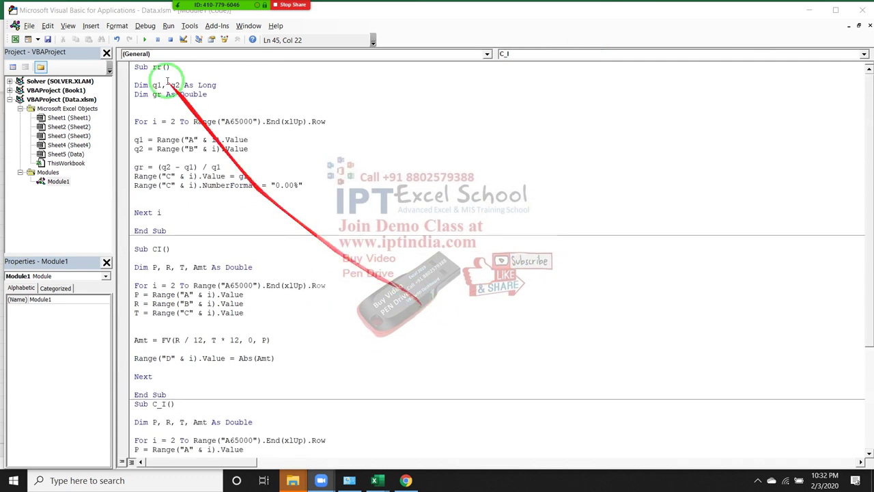
pyautogui.moveTo(208, 95); pyautogui.dragTo(139, 77)
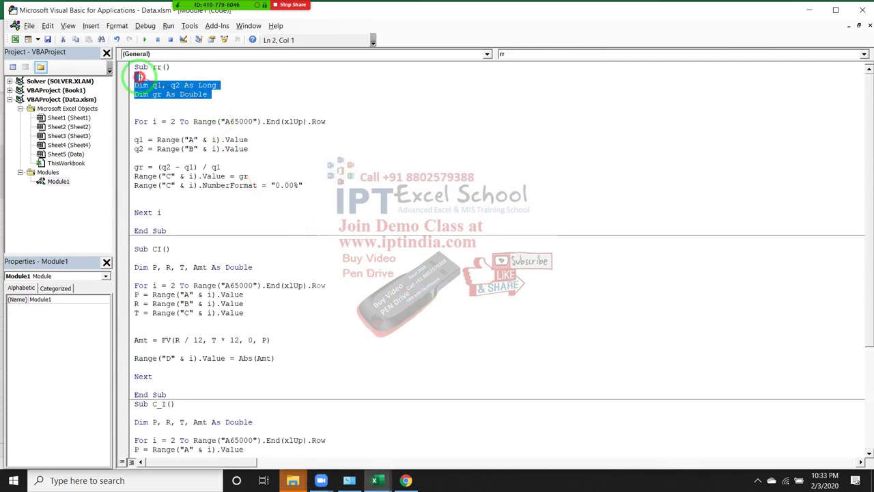
pyautogui.moveTo(249, 149); pyautogui.dragTo(126, 128)
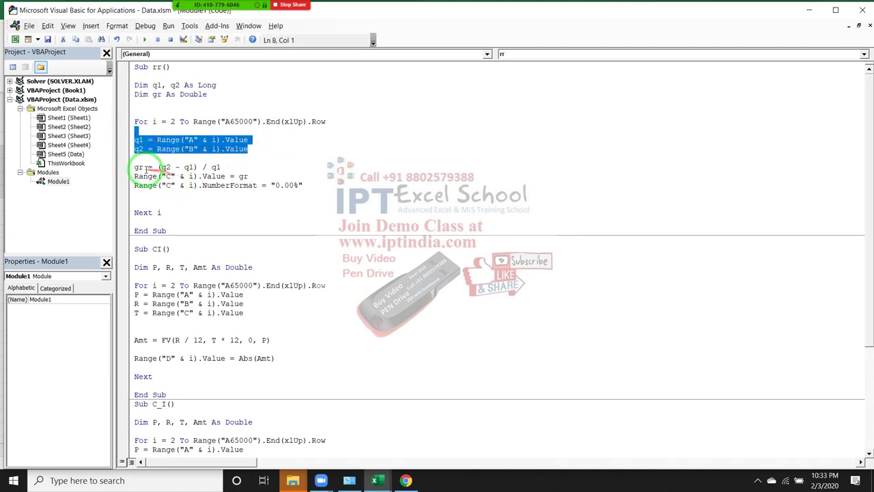
pyautogui.moveTo(131, 167); pyautogui.dragTo(225, 166)
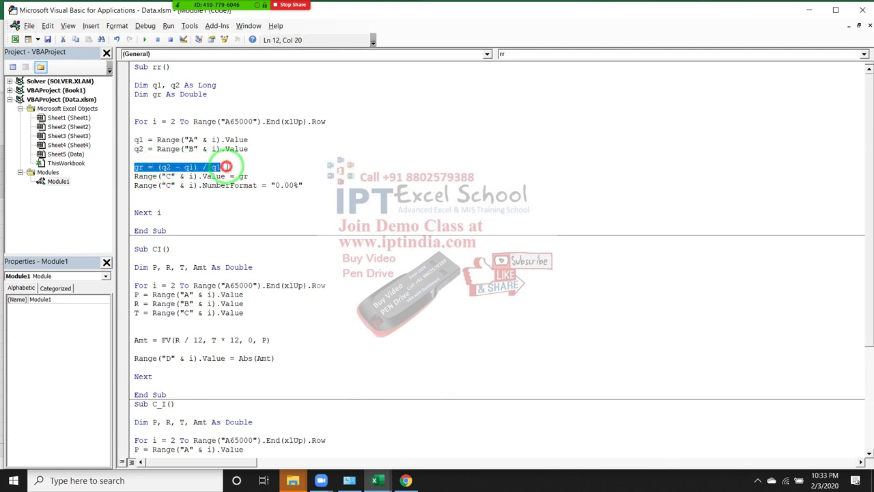
pyautogui.scroll(-2, 226, 166)
pyautogui.scroll(-2, 244, 196)
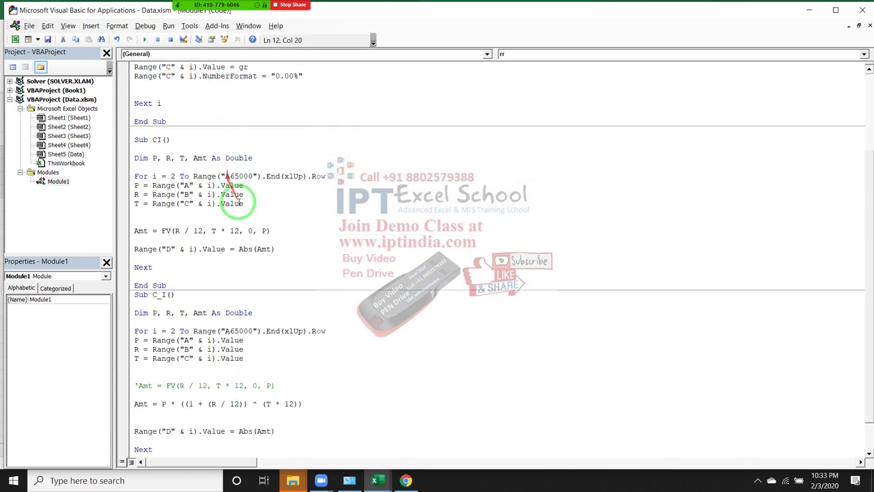
pyautogui.scroll(-1, 234, 205)
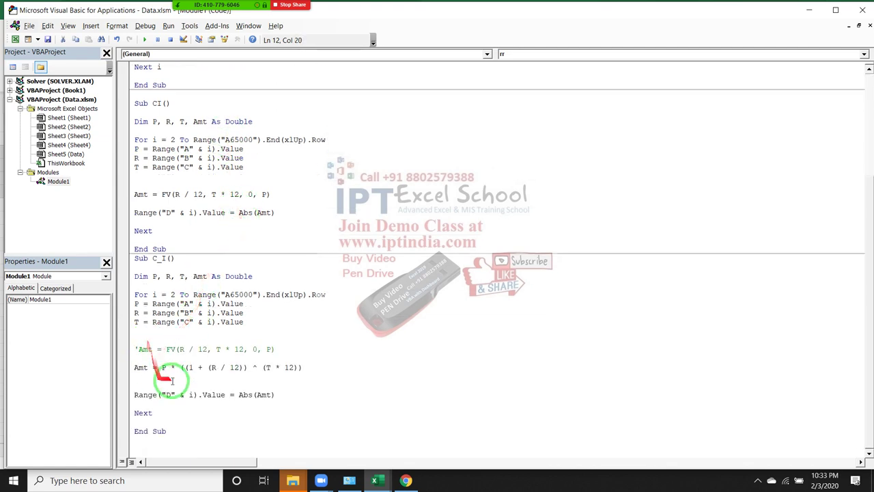
pyautogui.moveTo(162, 367); pyautogui.dragTo(302, 367)
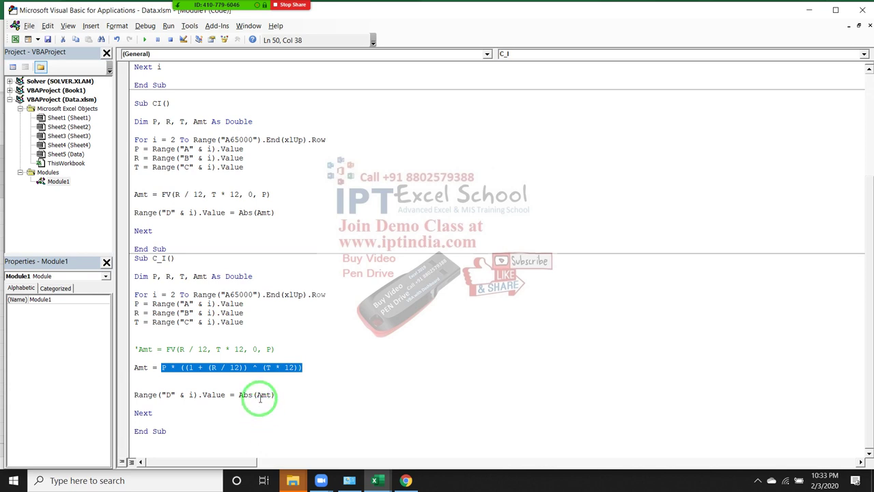
# Add an empty Sub MRP procedure below the C_I macro's End Sub.
pyautogui.click(200, 444)
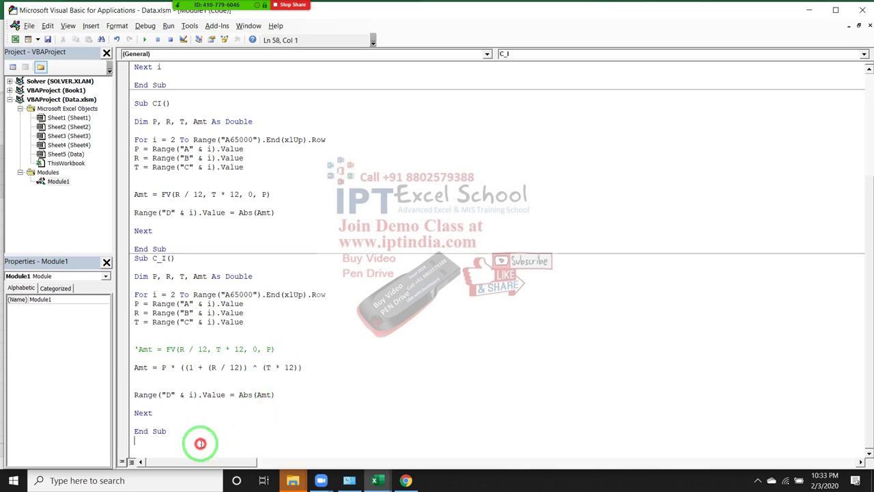
pyautogui.press('Return')
pyautogui.press('Return')
pyautogui.press('Return')
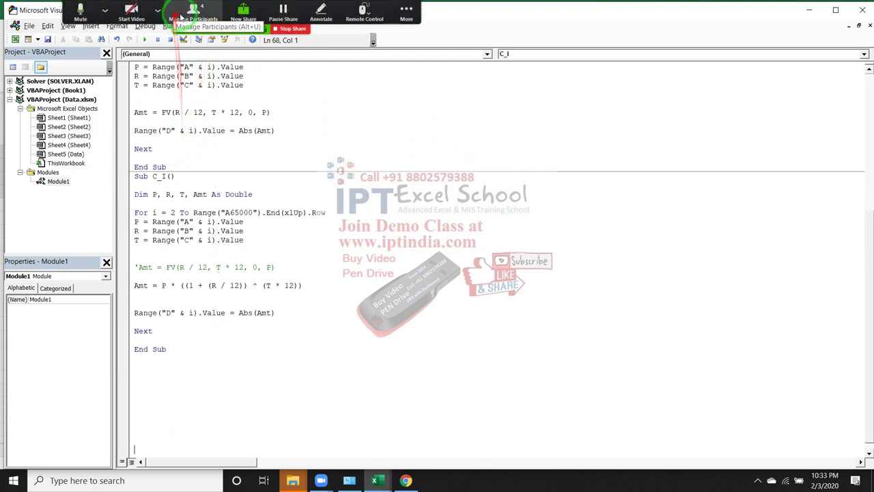
pyautogui.click(171, 366)
pyautogui.write('sub MRP()')
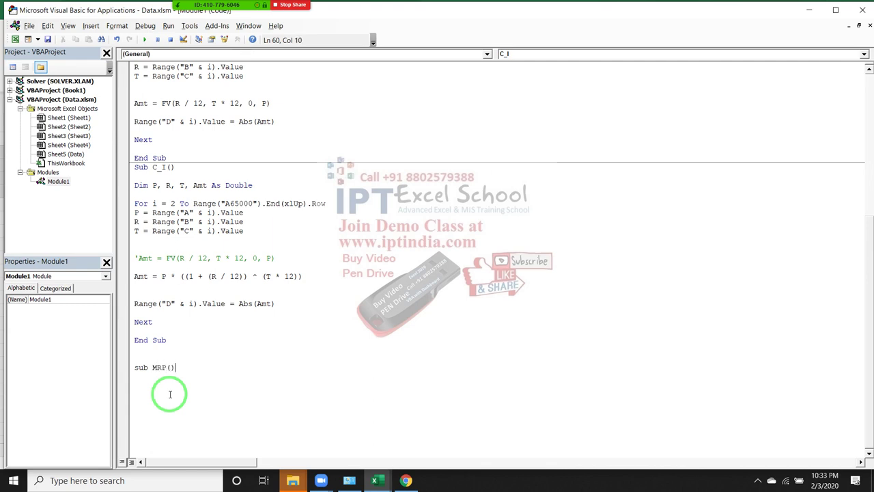
pyautogui.press('Return')
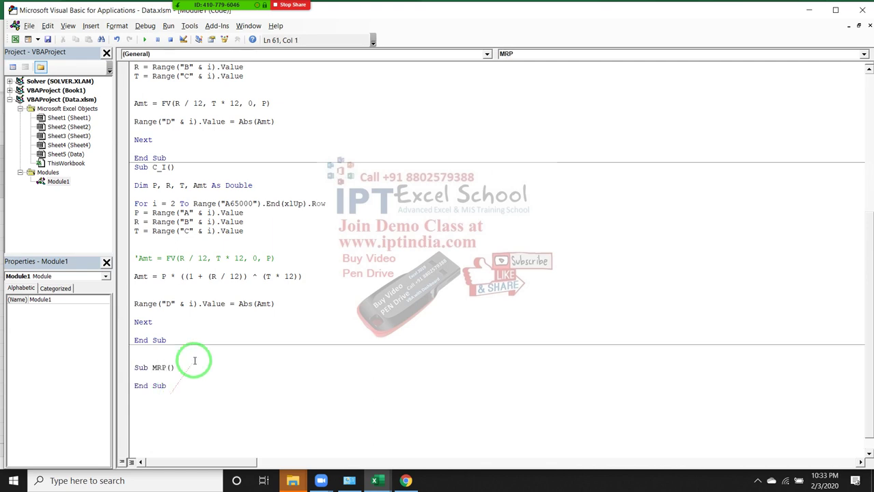
pyautogui.moveTo(159, 273); pyautogui.dragTo(304, 278)
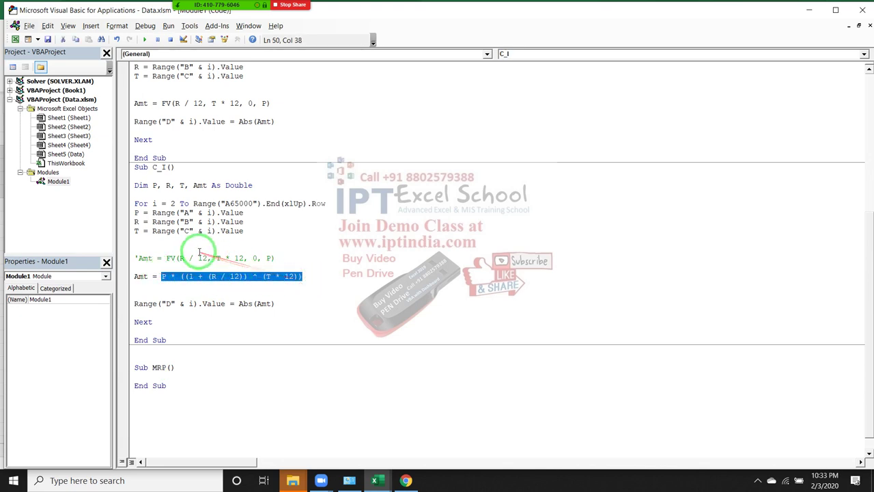
pyautogui.scroll(-1, 205, 341)
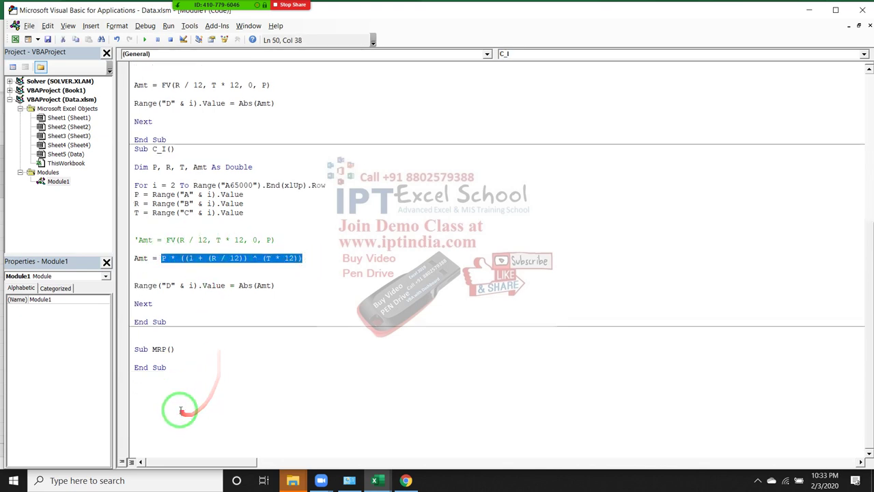
pyautogui.click(155, 362)
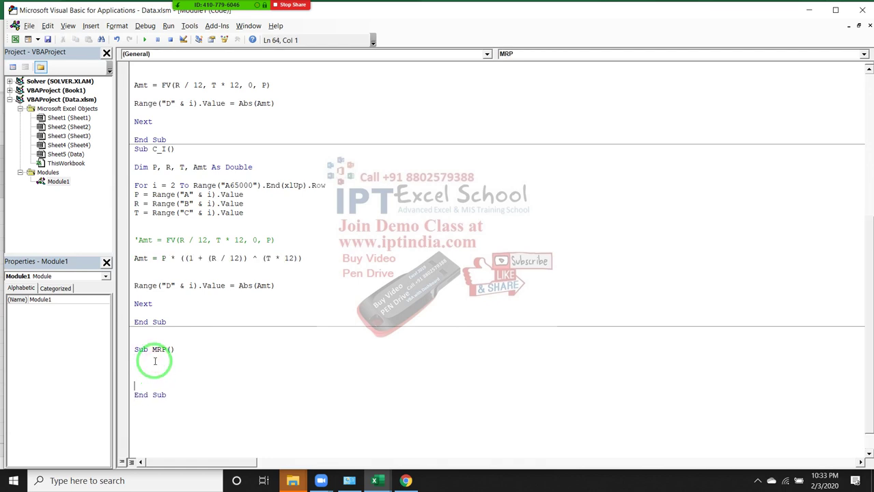
pyautogui.scroll(-1, 155, 362)
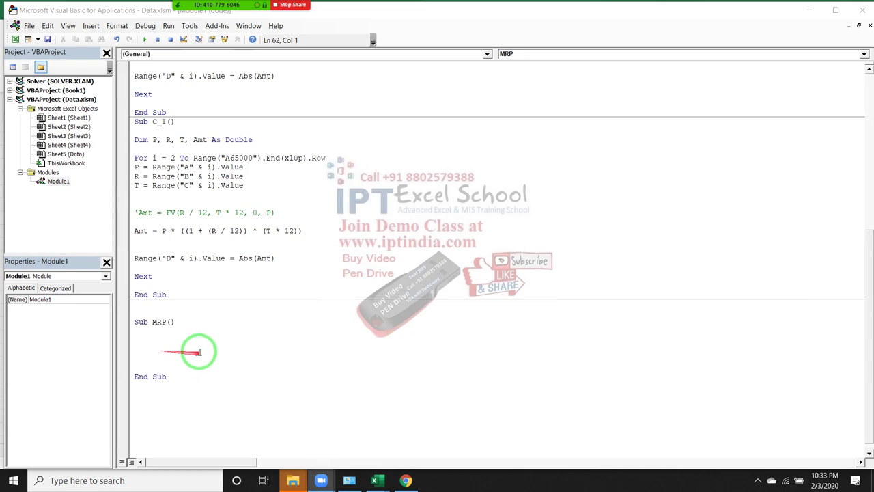
pyautogui.hotkey('alt', 'Tab')
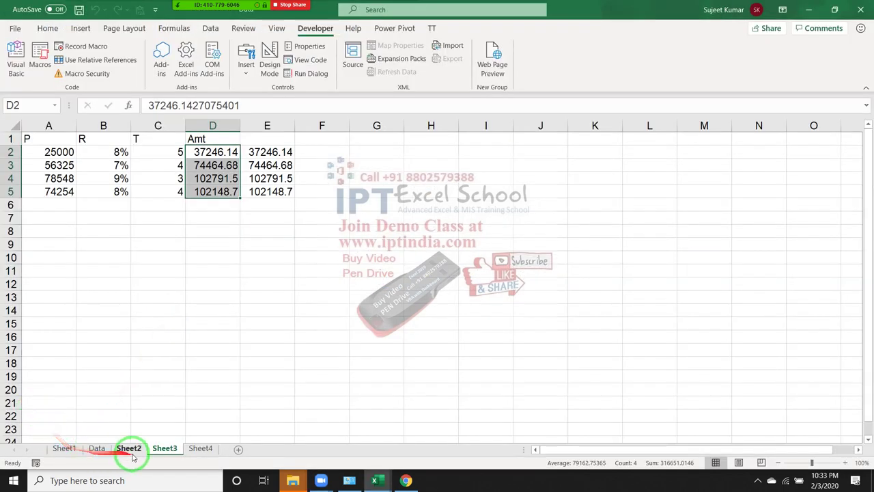
# Insert a new sheet and enter a Cost heading with cost values 85, 36, 52, 45, 96, 25 below it.
pyautogui.click(128, 448)
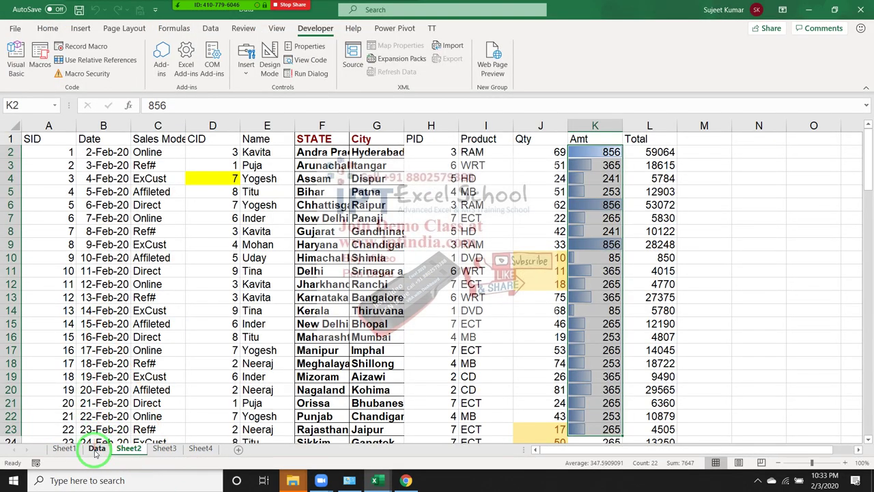
pyautogui.click(208, 451)
pyautogui.click(238, 449)
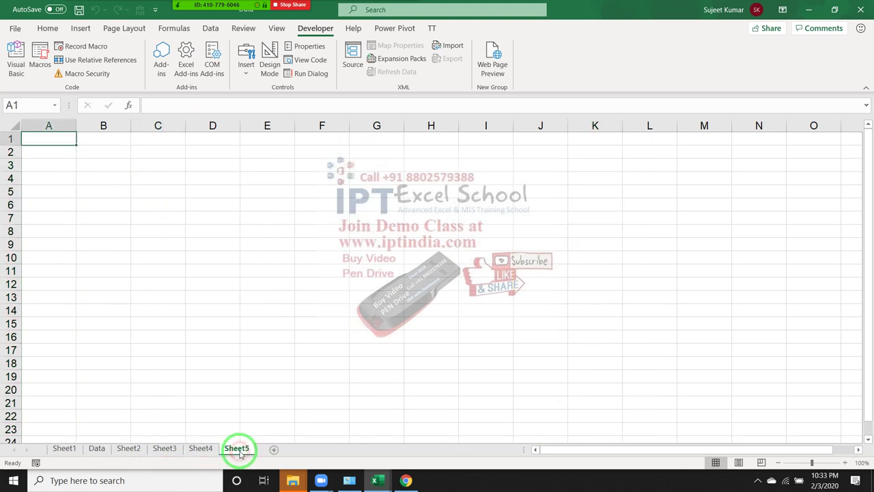
pyautogui.write('Cos')
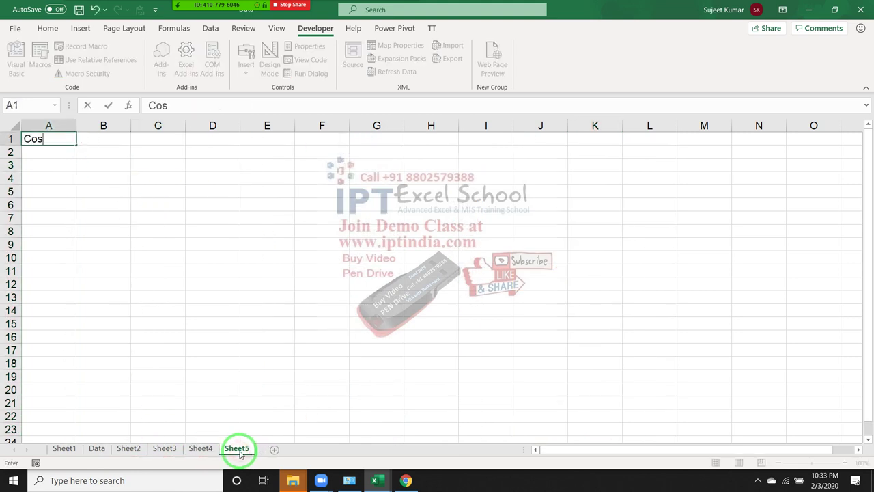
pyautogui.write('t')
pyautogui.press('Return')
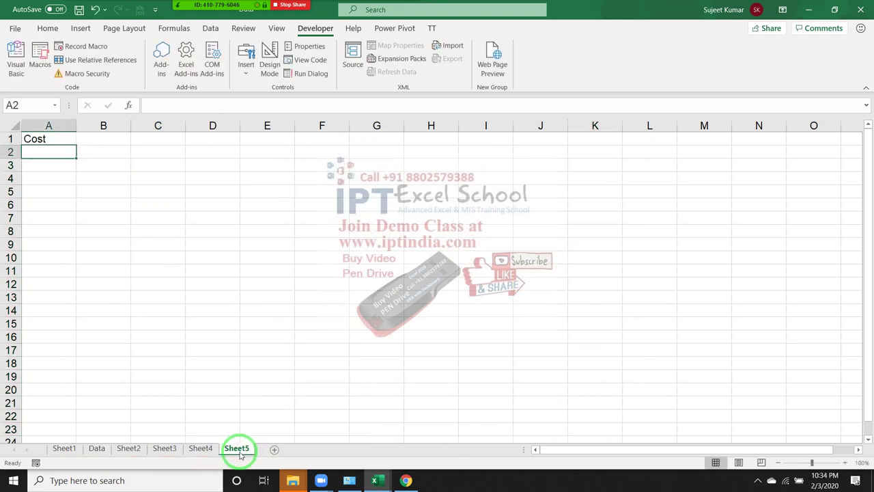
pyautogui.write('85 36')
pyautogui.press('Return')
pyautogui.write('52')
pyautogui.press('Return')
pyautogui.write('4')
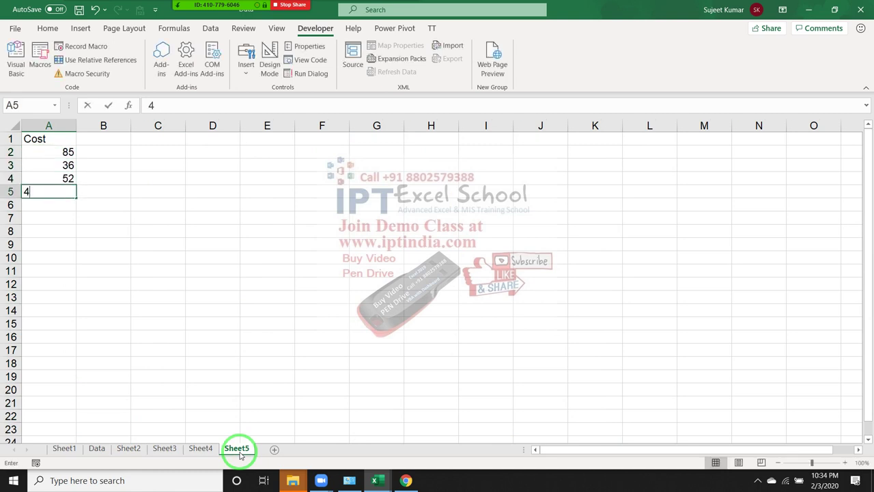
pyautogui.write('5')
pyautogui.press('Return')
pyautogui.write('96')
pyautogui.press('Return')
pyautogui.press('Return')
pyautogui.write('25')
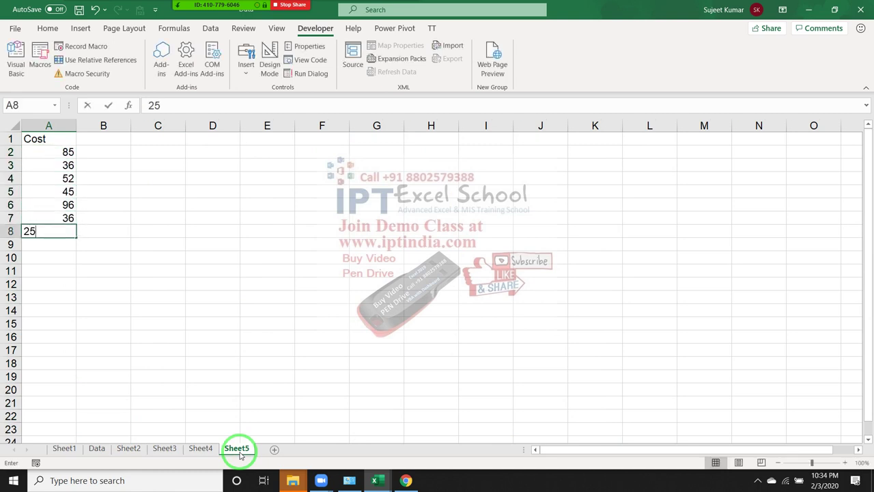
pyautogui.press('Return')
pyautogui.write('3')
pyautogui.press('Up')
# Insert a column before Cost, add Product and MRP headings, and correct B9 to 36.
pyautogui.hotkey('ctrl', 'space')
pyautogui.hotkey('ctrl', 'shift', '+')
pyautogui.press('Up')
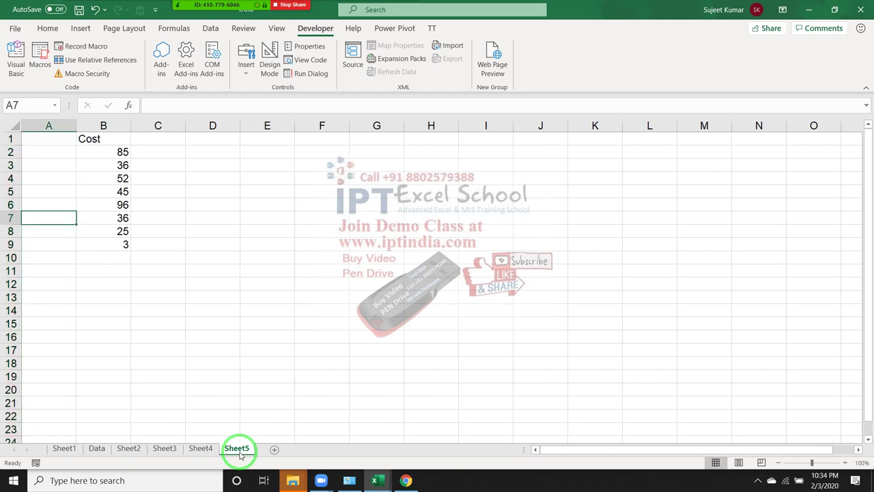
pyautogui.hotkey('ctrl', 'Home')
pyautogui.write('P')
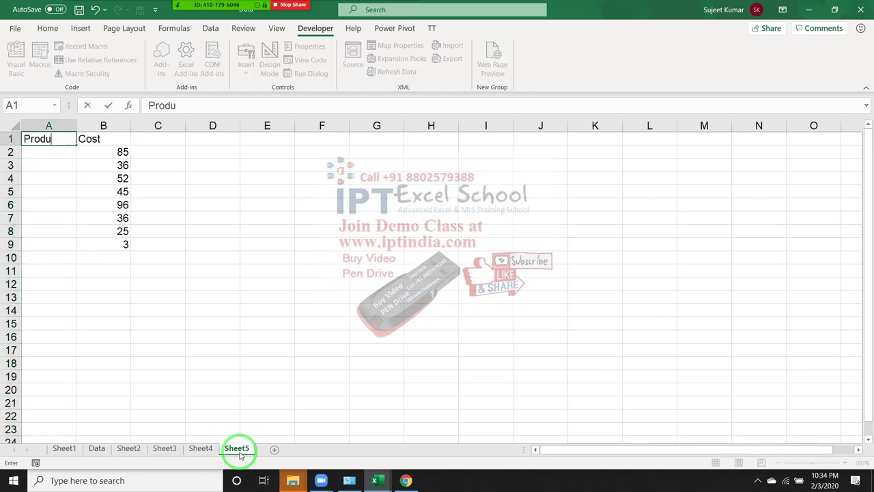
pyautogui.press('Tab')
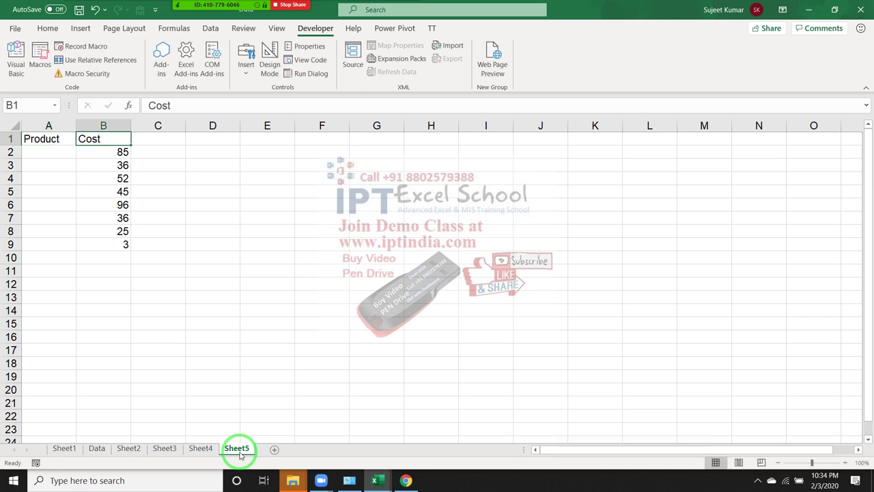
pyautogui.press('Tab')
pyautogui.write('M')
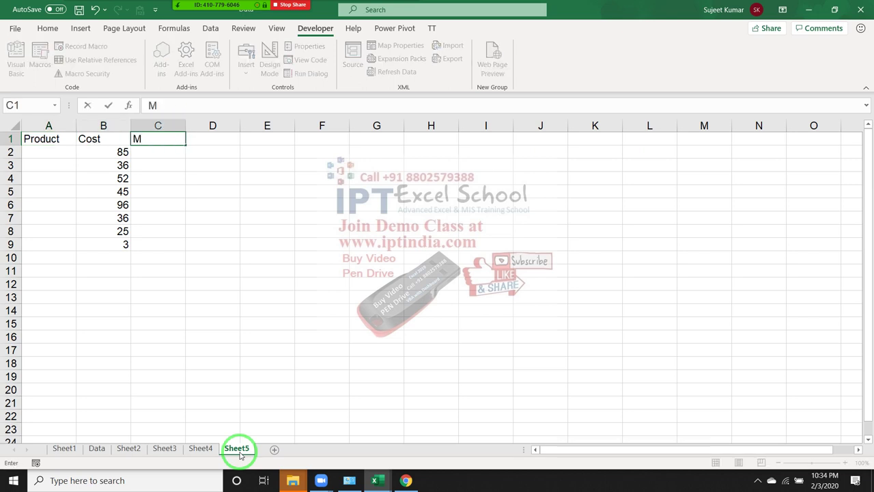
pyautogui.write('RP')
pyautogui.press('Left')
pyautogui.hotkey('ctrl', 'Down')
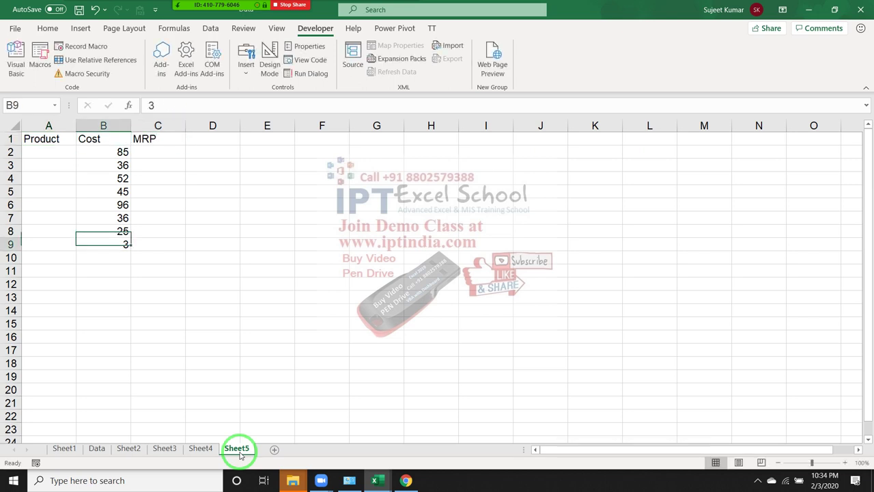
pyautogui.write('36')
pyautogui.press('Return')
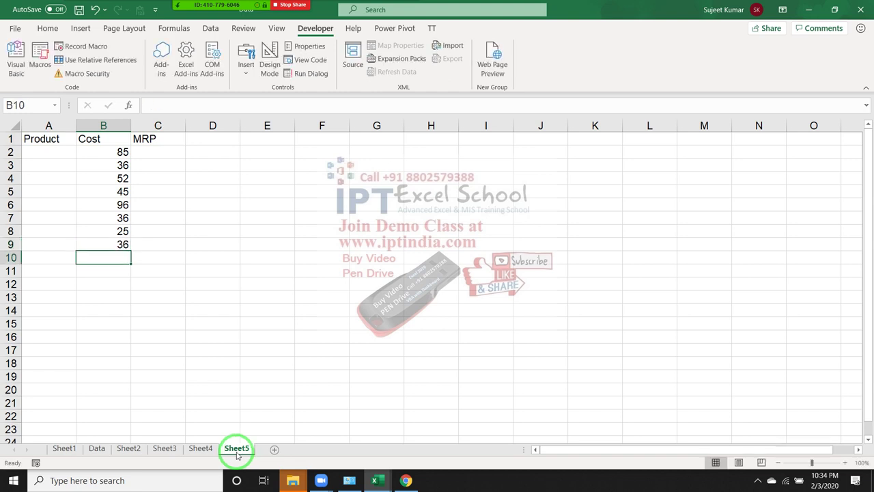
# Enter Pr-1 in A2 and fill the product names down to Pr-8.
pyautogui.click(49, 152)
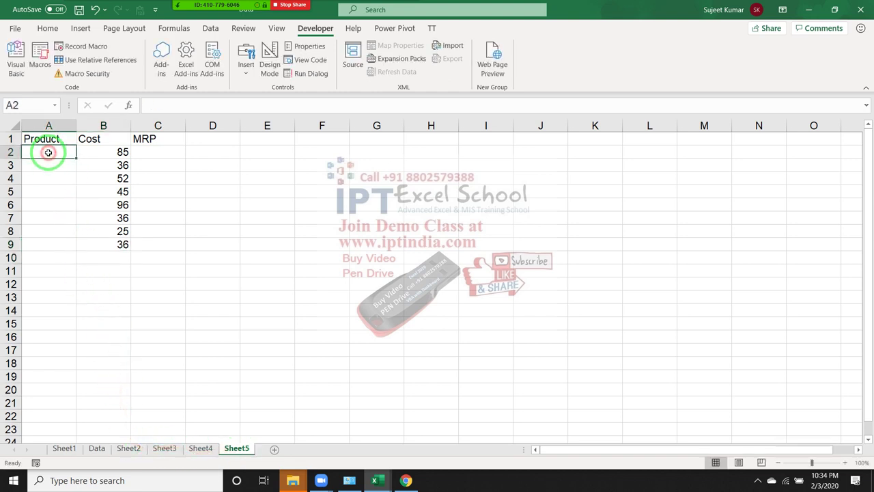
pyautogui.write('P')
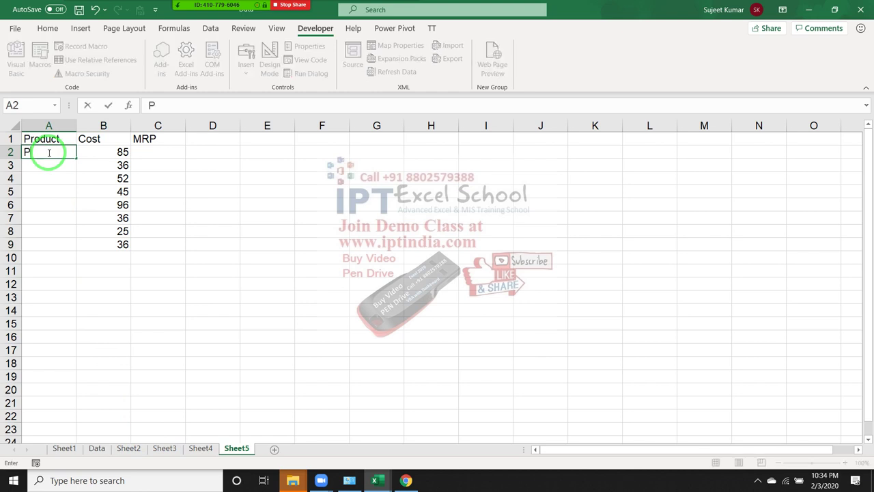
pyautogui.write('r-1')
pyautogui.press('Return')
pyautogui.click(59, 153)
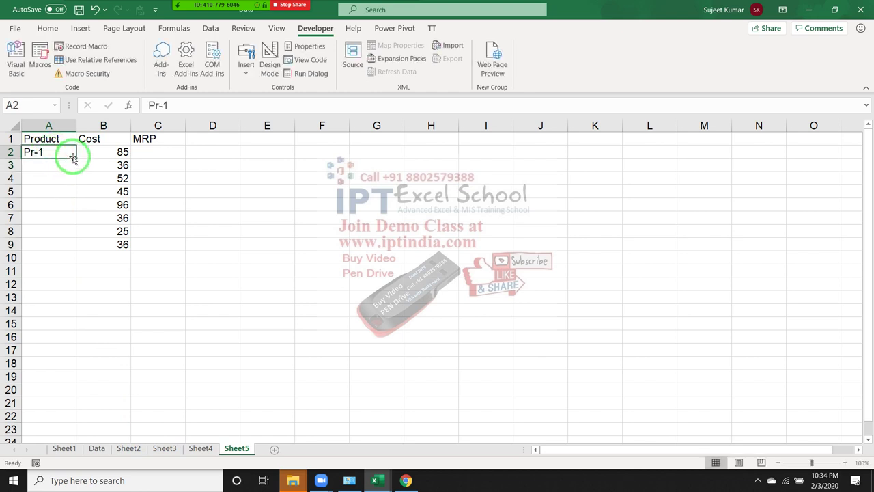
pyautogui.doubleClick(74, 157)
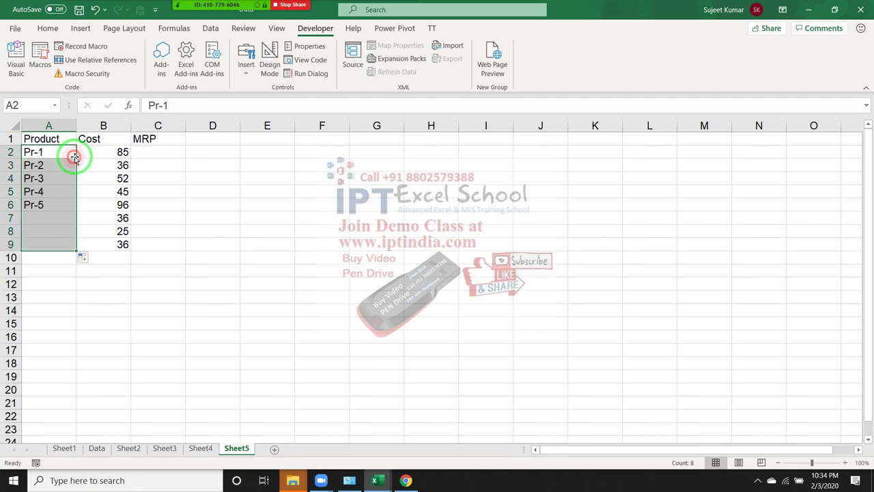
pyautogui.click(159, 151)
# Return to the VBA editor and scroll to the empty Sub MRP() procedure.
pyautogui.hotkey('alt', 'Tab')
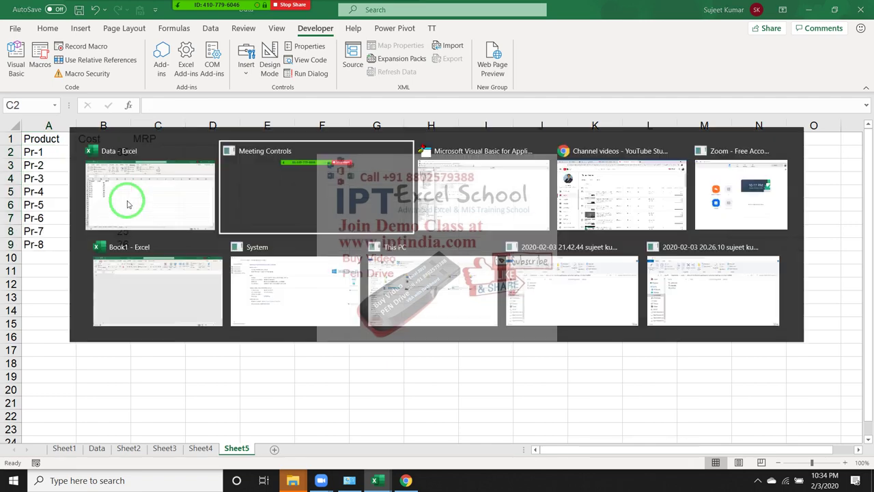
pyautogui.hotkey('alt', 'Tab')
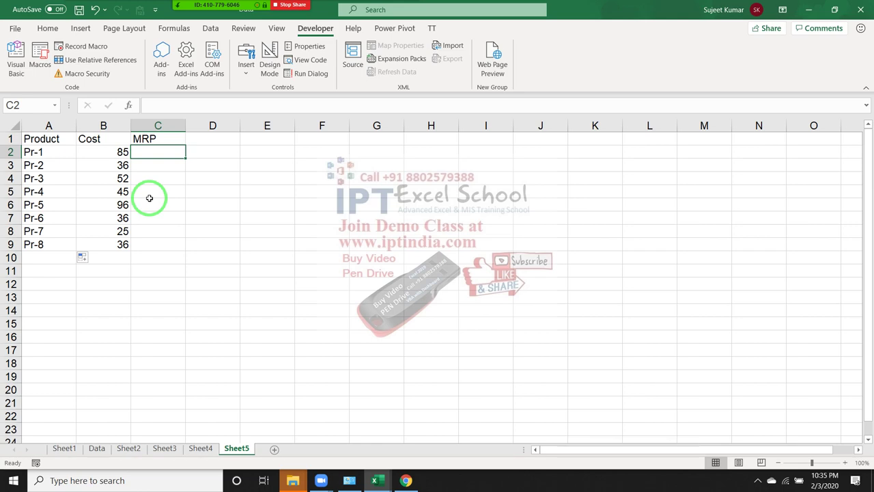
pyautogui.hotkey('alt', 'Tab')
pyautogui.hotkey('alt', 'Tab')
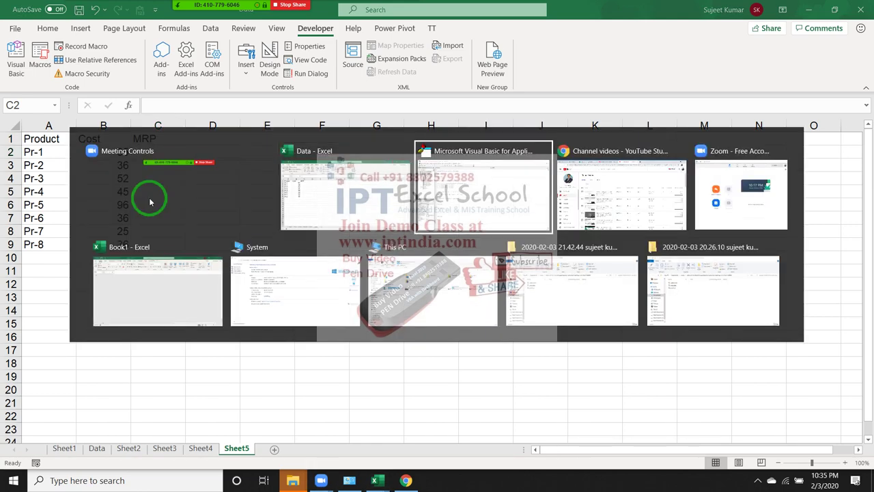
pyautogui.scroll(-1, 285, 336)
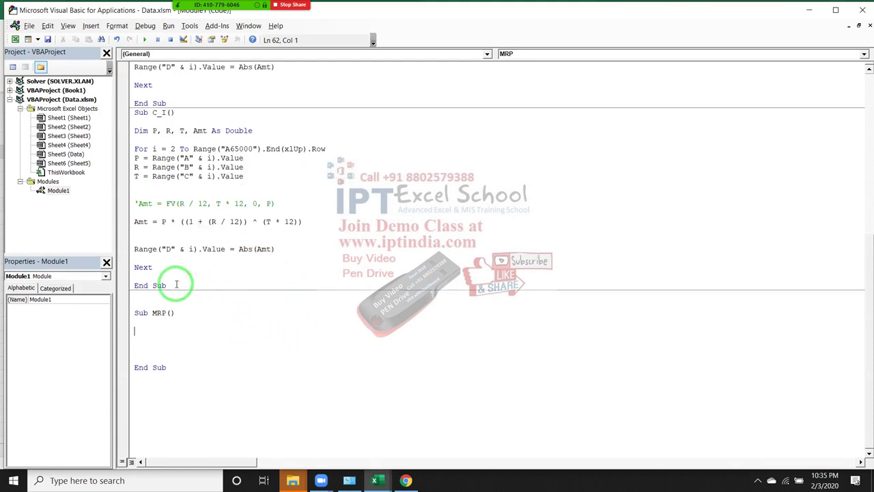
# Rename the procedure to MRPC and declare Dim MRP, Cost As Double.
pyautogui.write('Dim')
pyautogui.click(164, 314)
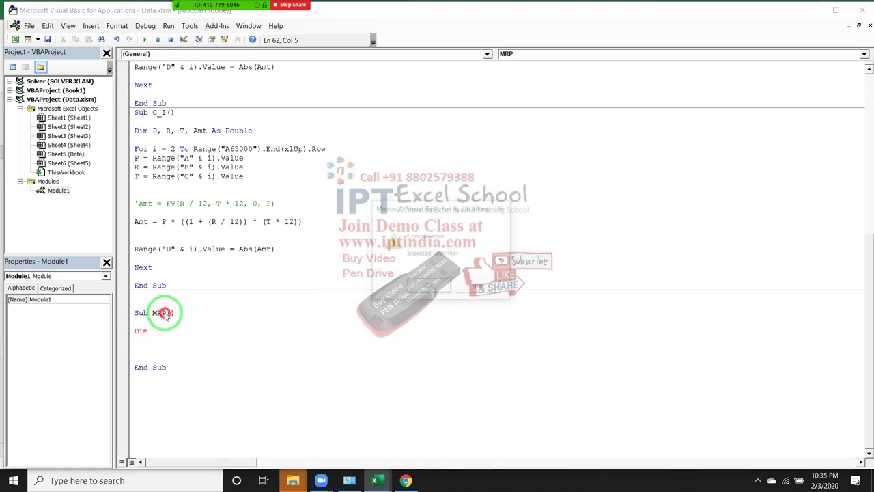
pyautogui.press('Return')
pyautogui.click(166, 313)
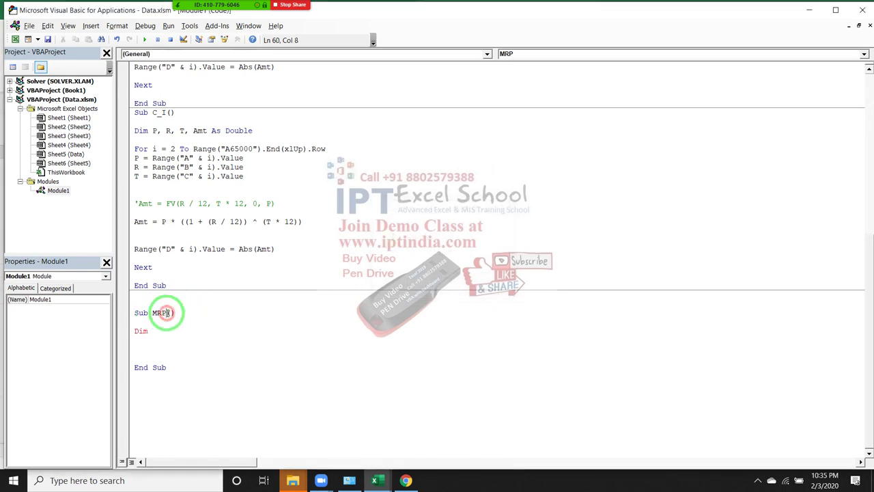
pyautogui.write('C')
pyautogui.click(197, 332)
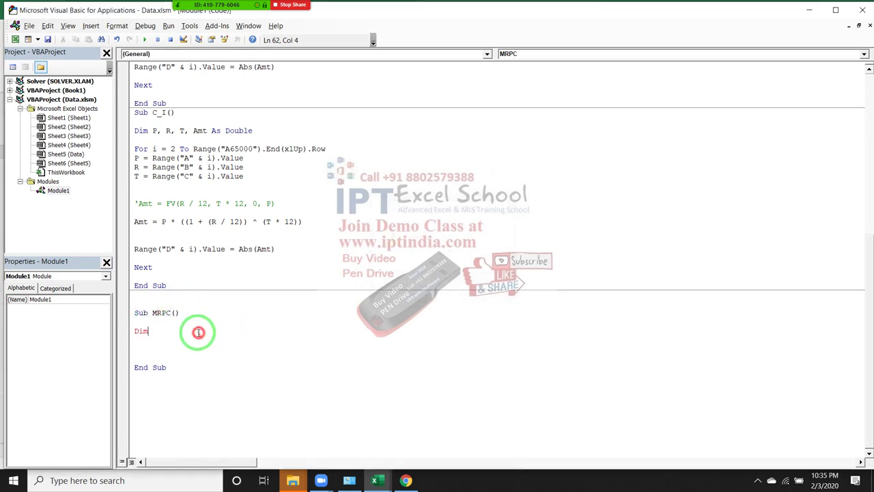
pyautogui.write('MRPC')
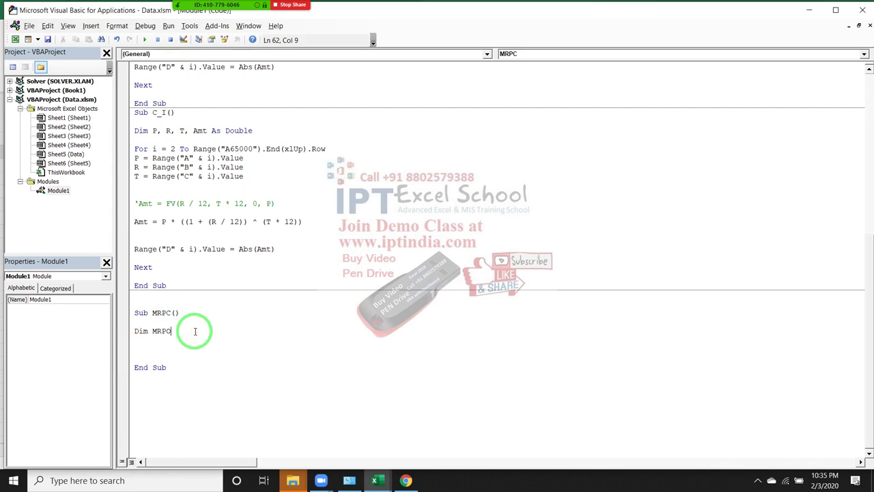
pyautogui.press('BackSpace')
pyautogui.write(',')
pyautogui.write('Cost As ')
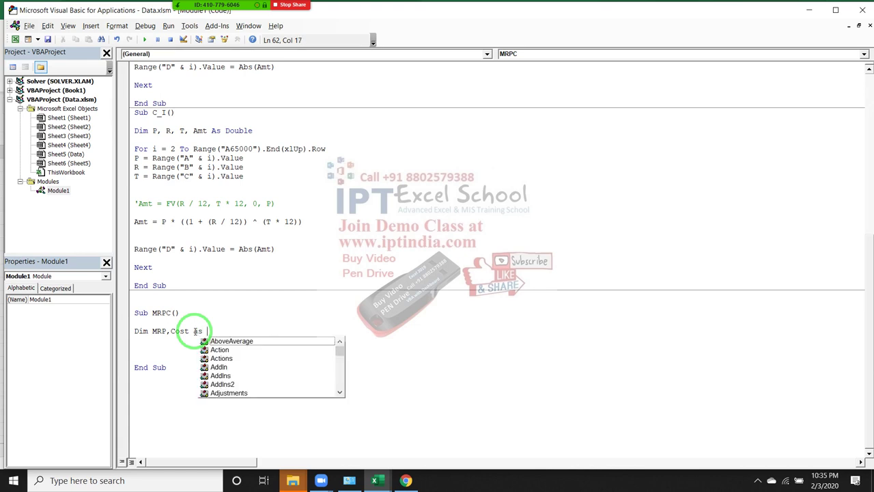
pyautogui.write('Dou')
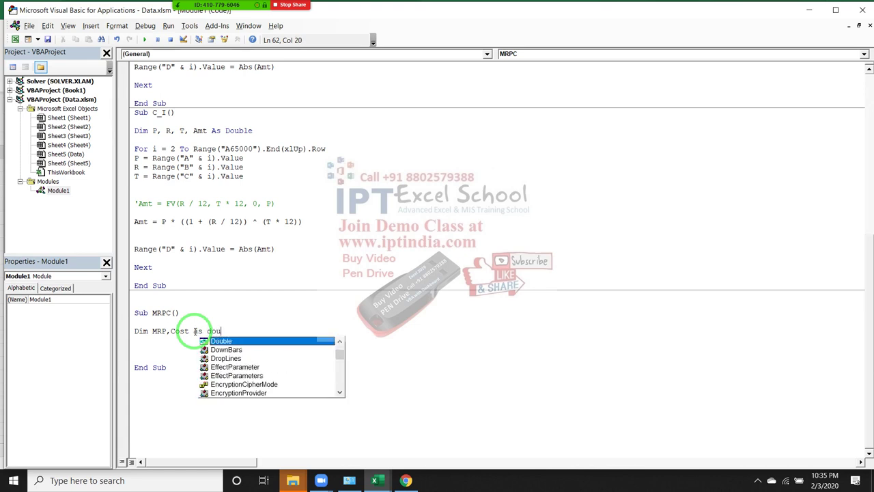
pyautogui.press('Tab')
pyautogui.press('Return')
pyautogui.press('Return')
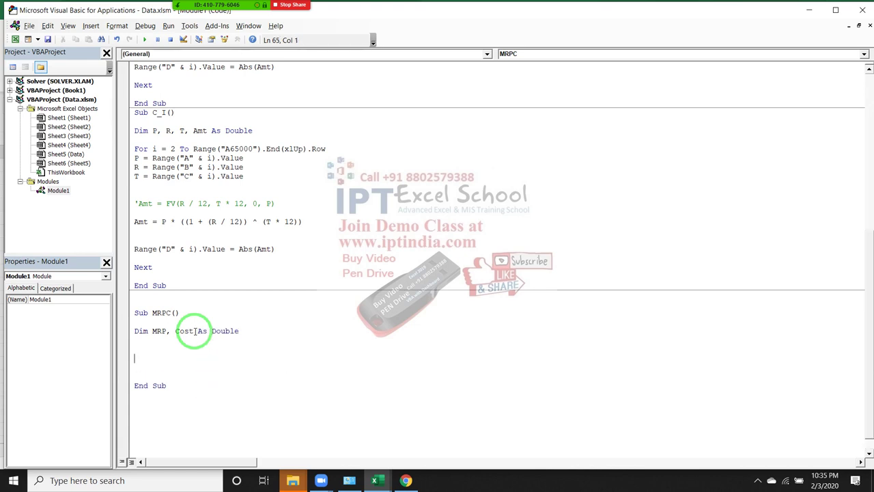
# Copy the For i = 2 To Range("A65000").End(xlUp).Row loop line into MRPC and close it with Next i.
pyautogui.scroll(-1, 195, 328)
pyautogui.moveTo(174, 335); pyautogui.dragTo(273, 183)
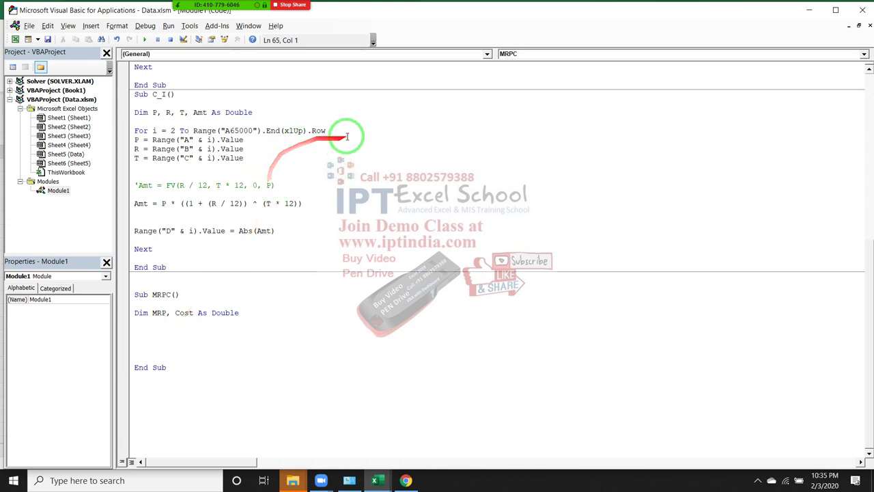
pyautogui.moveTo(348, 130); pyautogui.dragTo(87, 127)
pyautogui.press('End')
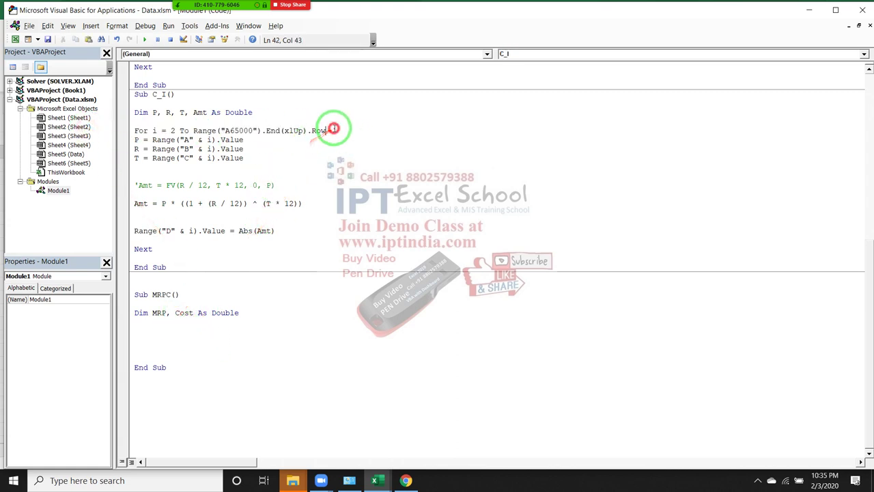
pyautogui.moveTo(327, 131); pyautogui.dragTo(88, 133)
pyautogui.hotkey('ctrl', 'c')
pyautogui.click(145, 331)
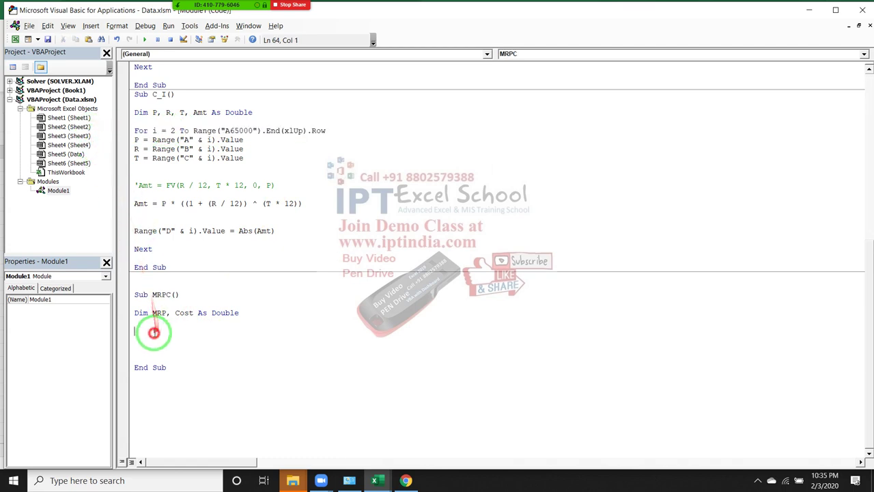
pyautogui.hotkey('ctrl', 'v')
pyautogui.press('Return')
pyautogui.press('Return')
pyautogui.press('Return')
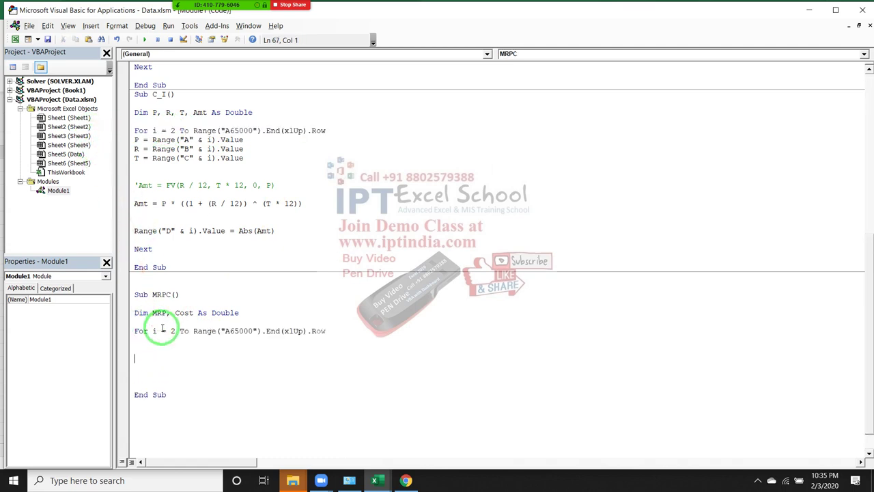
pyautogui.write('Next ')
pyautogui.write('i')
pyautogui.press('Return')
pyautogui.press('Up')
pyautogui.press('Up')
pyautogui.press('Up')
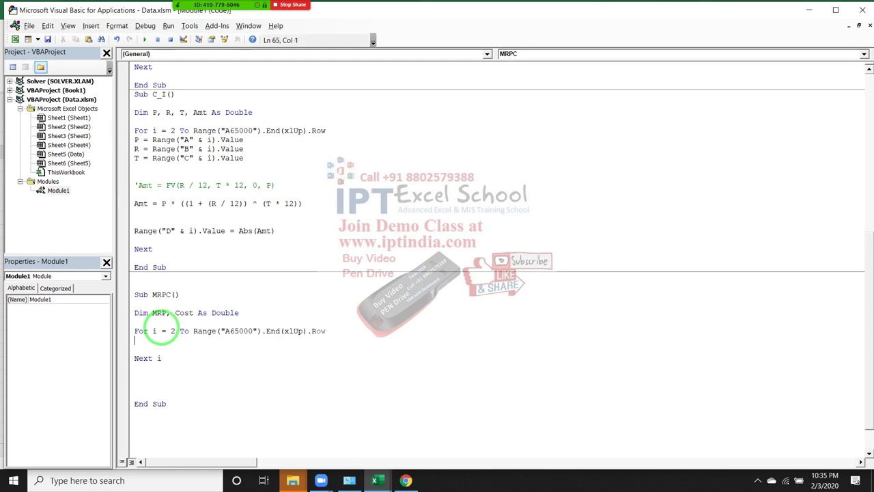
pyautogui.press('Return')
pyautogui.press('Return')
# Inside the loop, set Cost = Range("B" & i).Value and MRP=Cost*0.05.
pyautogui.scroll(-2, 167, 334)
pyautogui.click(154, 299)
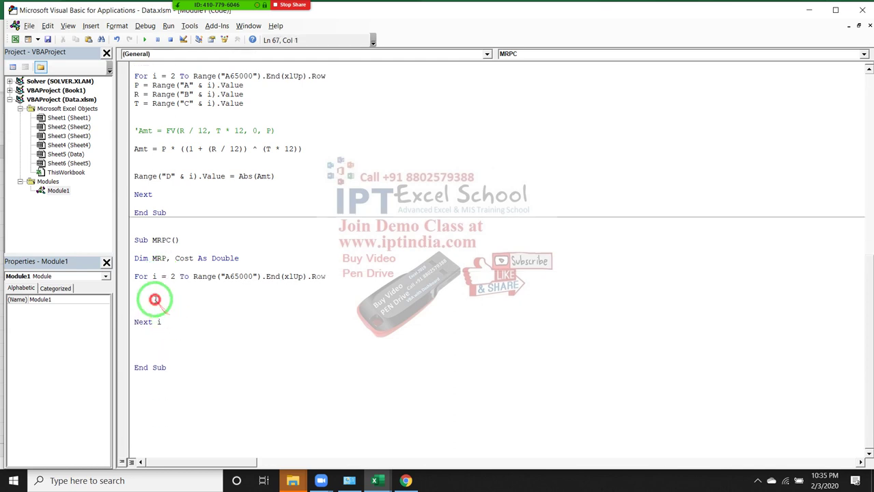
pyautogui.write('cos')
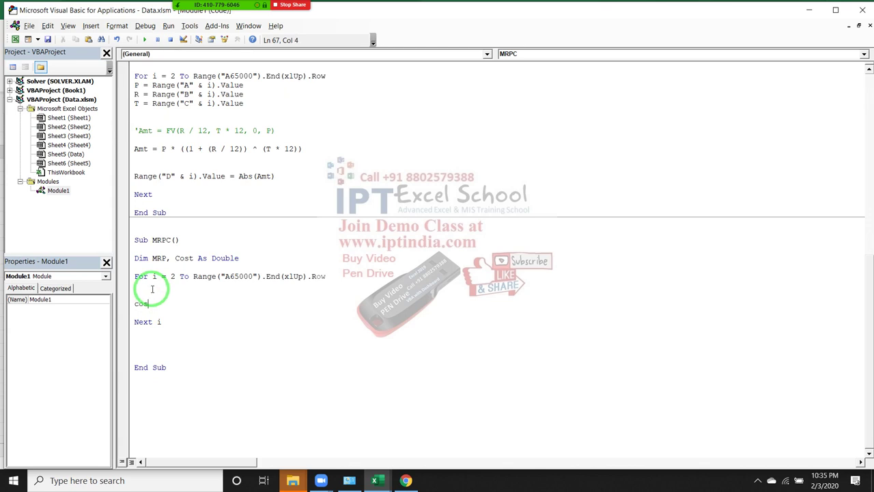
pyautogui.write('t=')
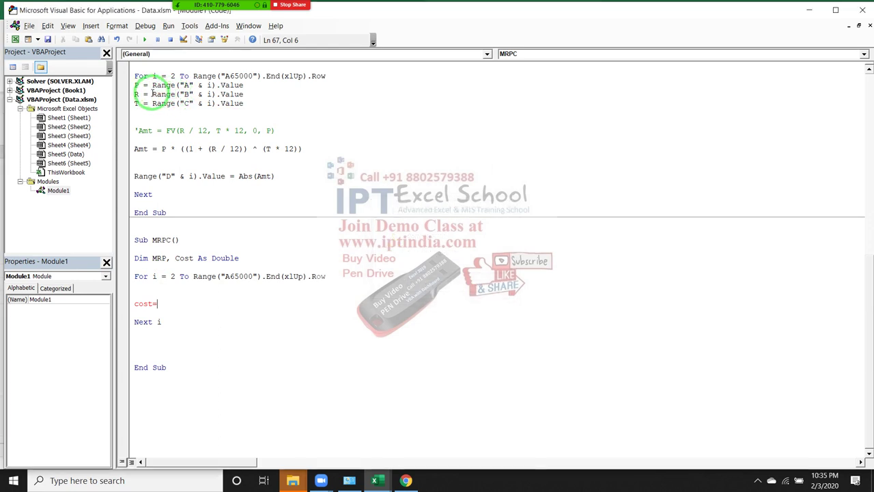
pyautogui.moveTo(153, 93); pyautogui.dragTo(260, 95)
pyautogui.click(203, 290)
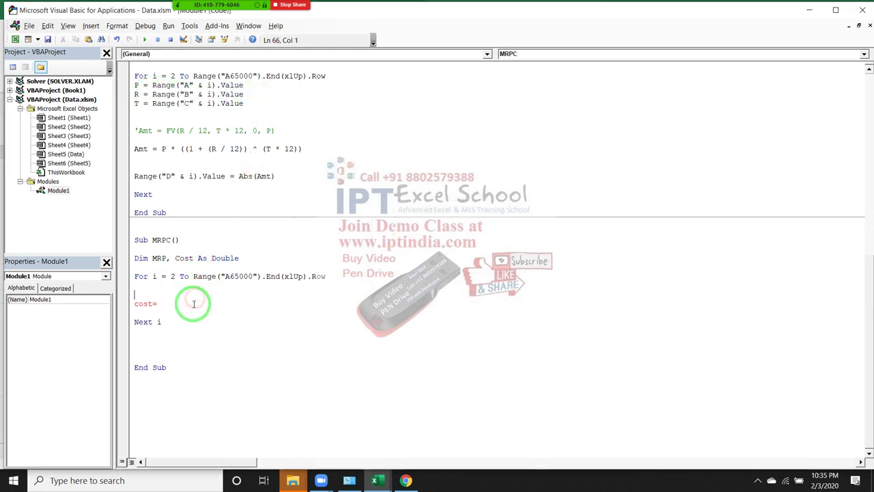
pyautogui.press('BackSpace')
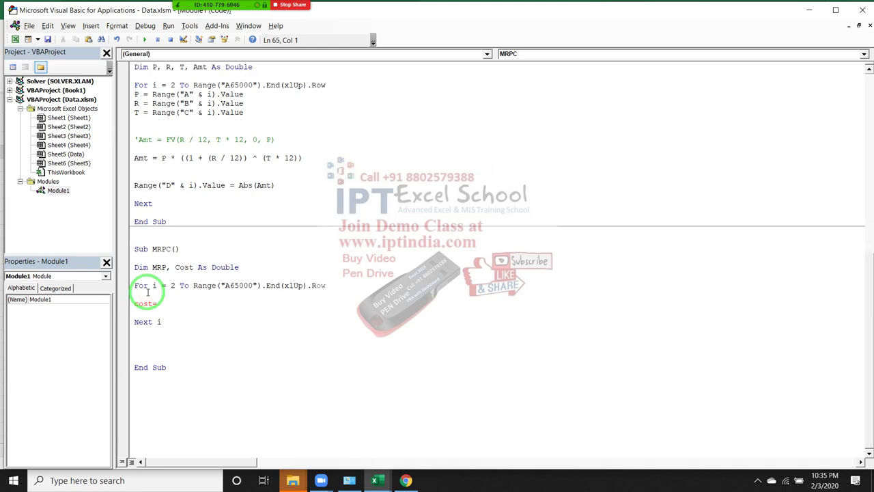
pyautogui.click(159, 307)
pyautogui.hotkey('ctrl', 'v')
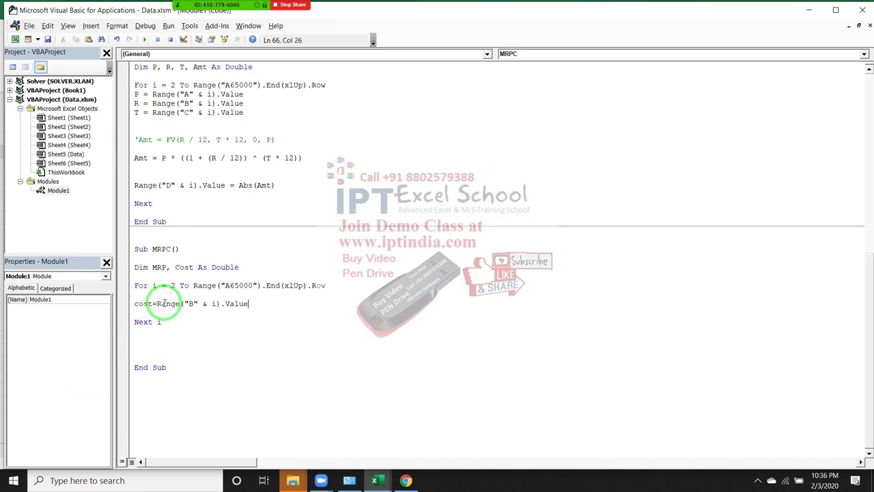
pyautogui.press('Return')
pyautogui.press('Return')
pyautogui.press('Return')
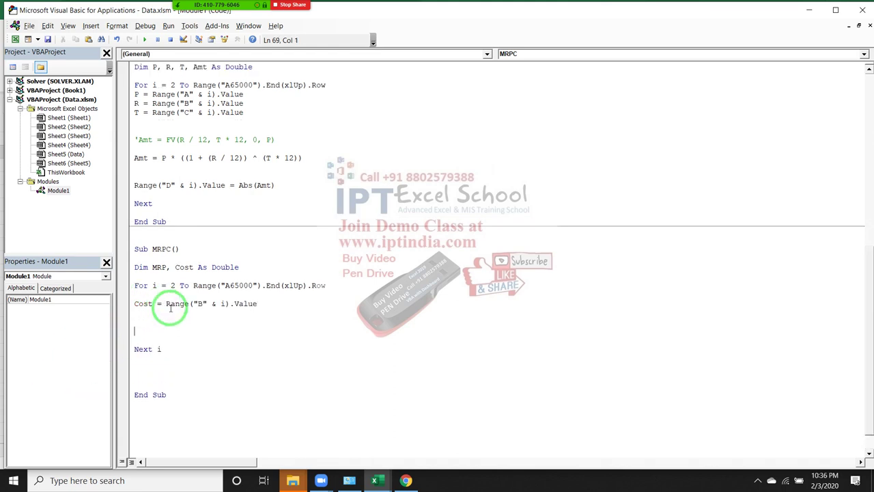
pyautogui.scroll(-1, 172, 309)
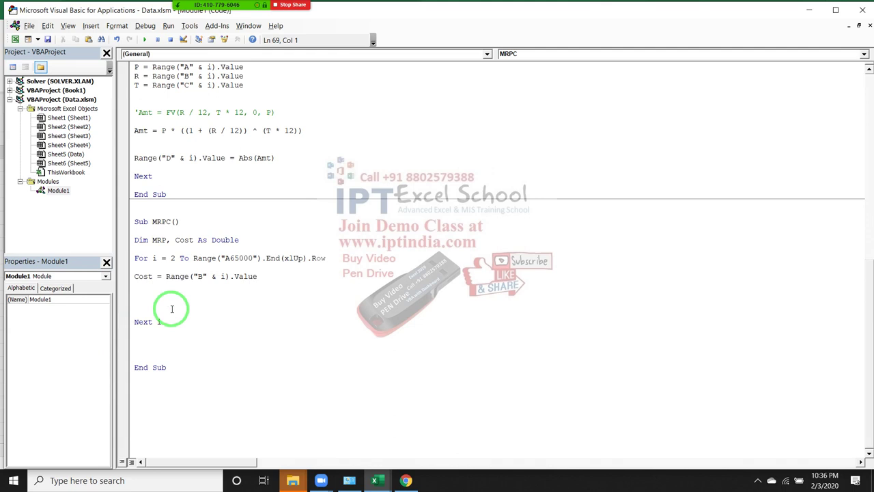
pyautogui.write('MRP')
pyautogui.write('=')
pyautogui.write('C')
pyautogui.write('ost')
pyautogui.write('*')
pyautogui.write('0.05')
# Change the first MRP line to MRP = (Cost * 0.05) + Cost.
pyautogui.click(870, 481)
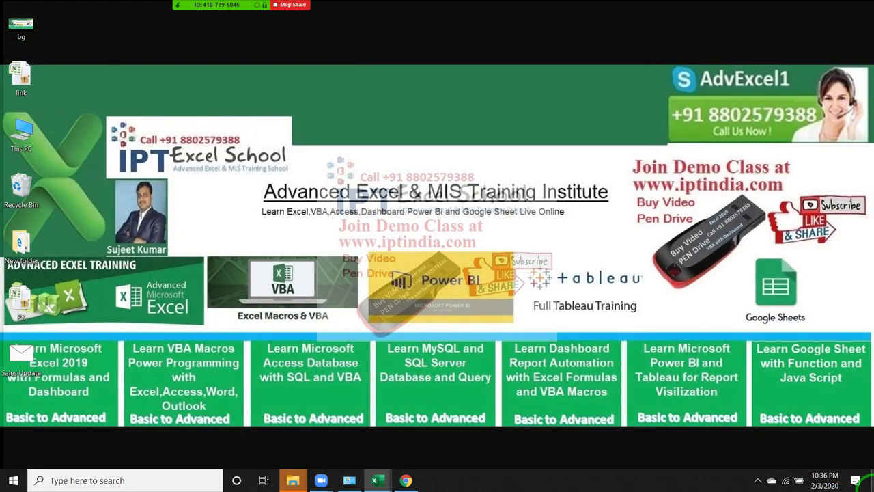
pyautogui.click(868, 481)
pyautogui.write('+')
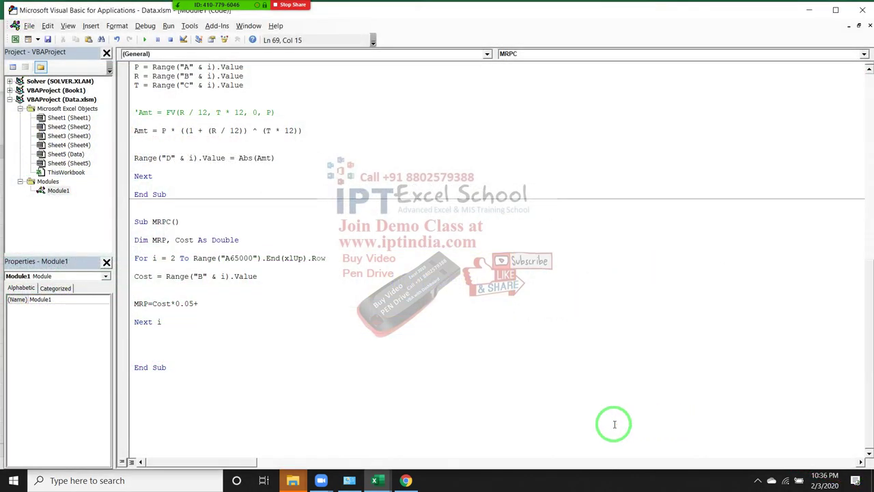
pyautogui.write('Cost')
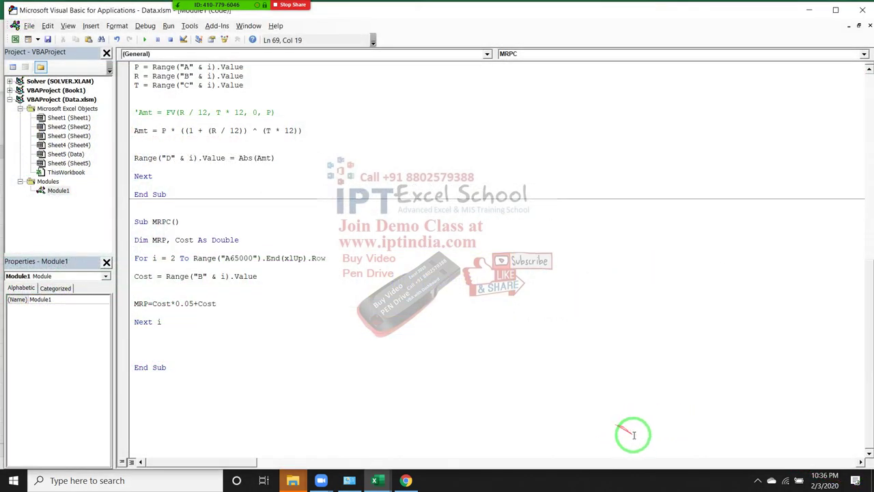
pyautogui.click(180, 342)
pyautogui.click(161, 304)
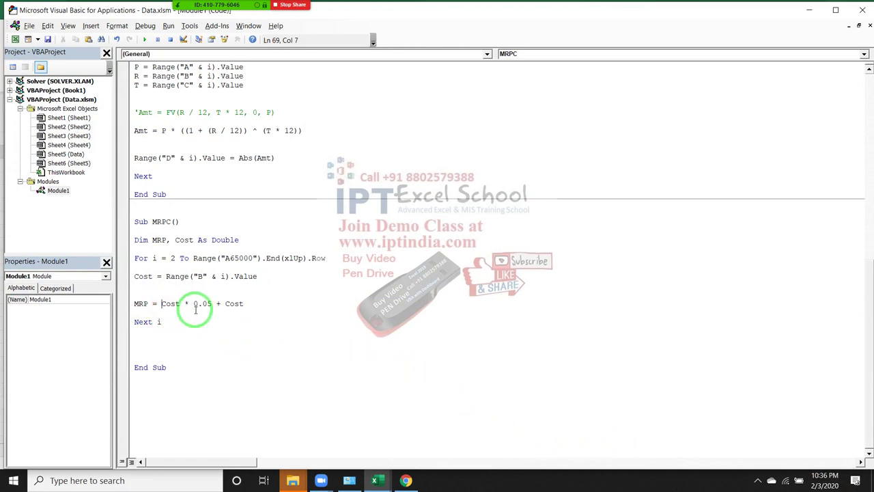
pyautogui.write('(')
pyautogui.press('Right')
pyautogui.press('Right')
pyautogui.press('Right')
pyautogui.write(')')
pyautogui.press('Return')
pyautogui.press('BackSpace')
pyautogui.press('Down')
pyautogui.press('Return')
pyautogui.press('Return')
pyautogui.press('Return')
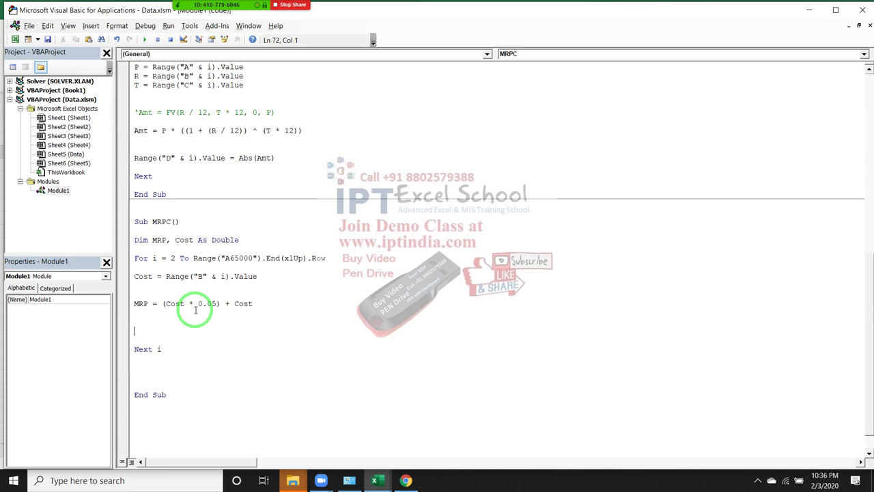
pyautogui.press('Up')
pyautogui.press('Up')
pyautogui.press('Up')
# Add a 10% markup line: MRP = (MRP * 0.1) + MRP.
pyautogui.write('MRP')
pyautogui.write('=')
pyautogui.write('(')
pyautogui.write('MRP')
pyautogui.write('-')
pyautogui.press('BackSpace')
pyautogui.write('*')
pyautogui.write('.0')
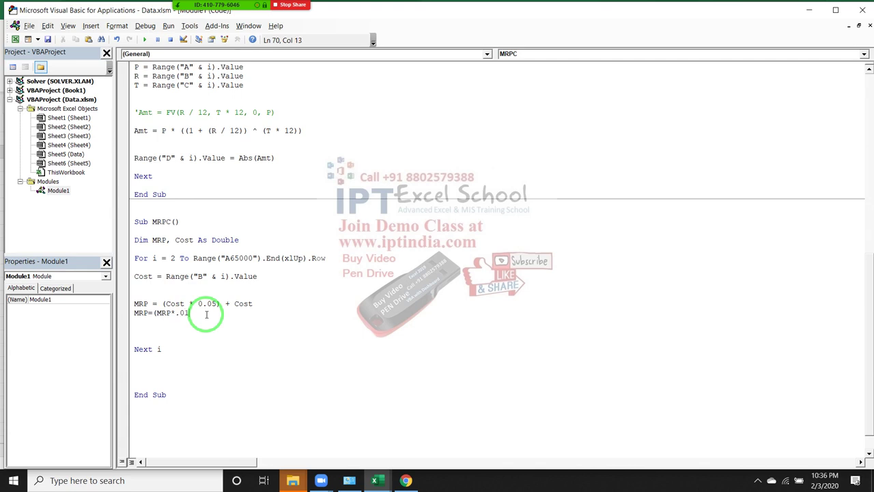
pyautogui.write('1')
pyautogui.press('BackSpace')
pyautogui.press('BackSpace')
pyautogui.write('10')
pyautogui.write(') ')
pyautogui.write('+ ')
pyautogui.write('MRP')
pyautogui.press('Return')
# Duplicate the markup line twice and change the rates to 0.15 and 0.2.
pyautogui.press('Up')
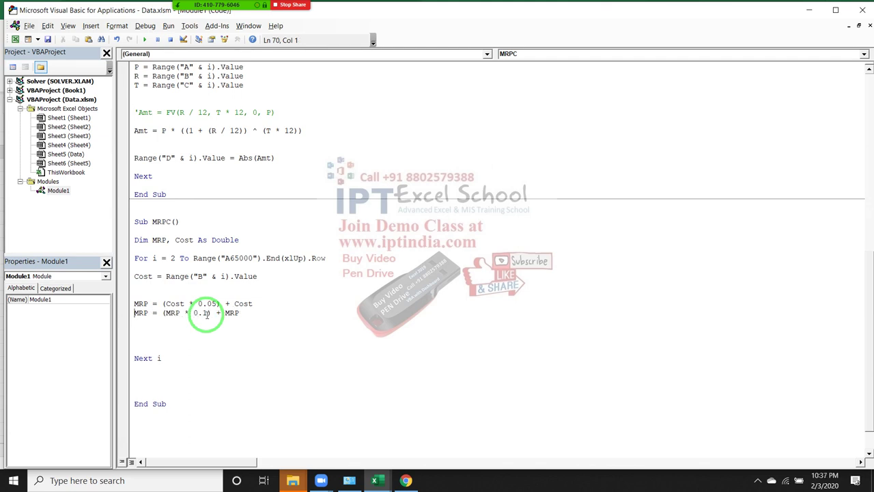
pyautogui.hotkey('shift', 'Down')
pyautogui.hotkey('ctrl', 'c')
pyautogui.hotkey('ctrl', 'v')
pyautogui.hotkey('ctrl', 'v')
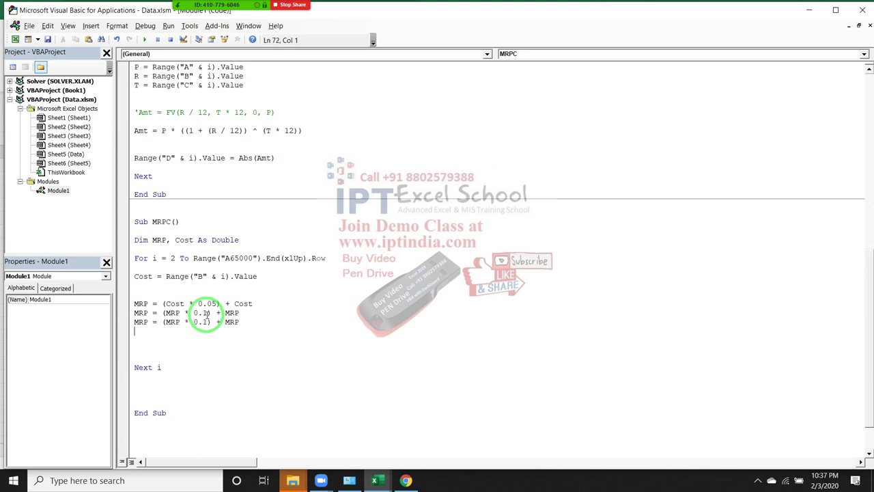
pyautogui.hotkey('ctrl', 'v')
pyautogui.click(208, 321)
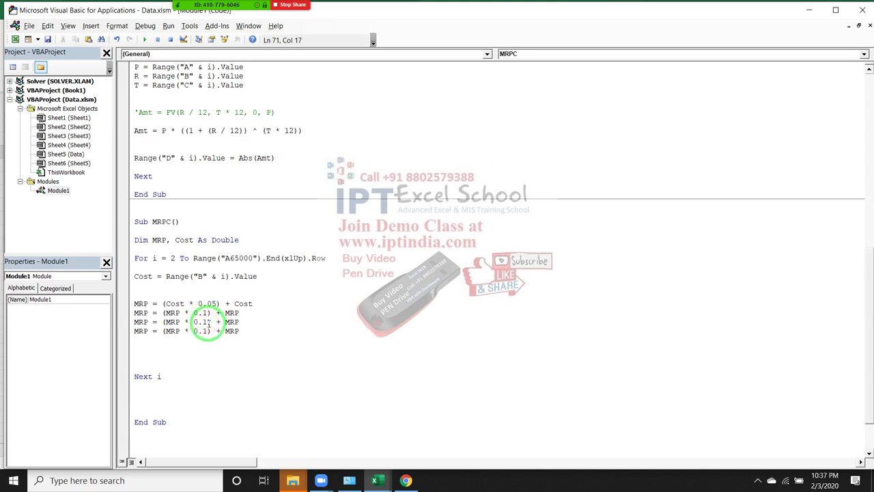
pyautogui.write('5')
pyautogui.doubleClick(205, 331)
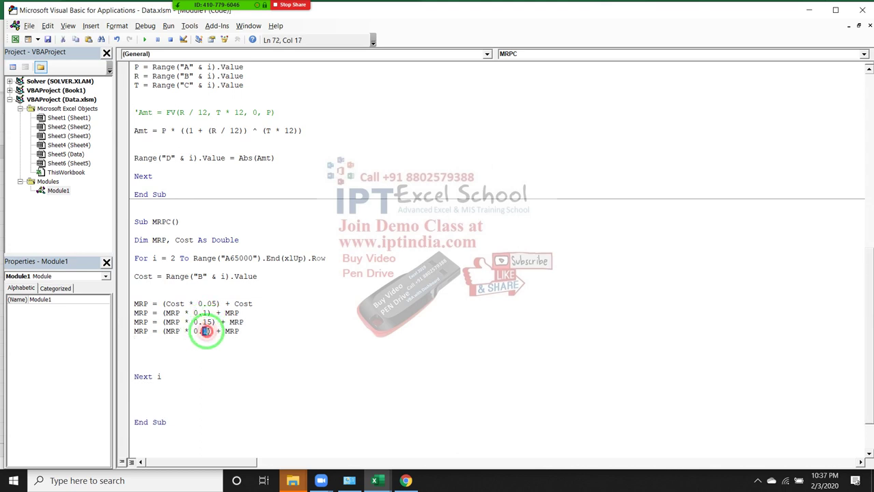
pyautogui.write('20')
pyautogui.click(203, 341)
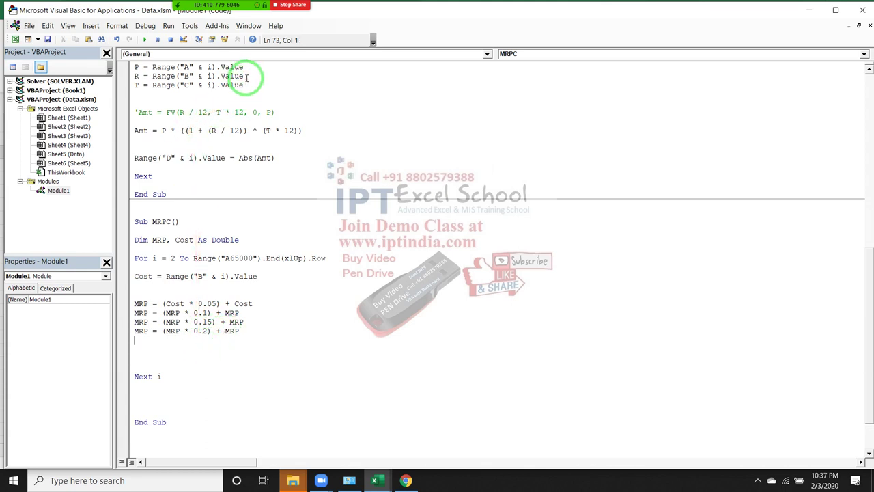
# Add the line Range("C" & i).Value = MRP below the MRP calculation lines.
pyautogui.moveTo(244, 85)
pyautogui.mouseDown()
pyautogui.moveTo(154, 86)
pyautogui.moveTo(134, 340)
pyautogui.mouseUp()
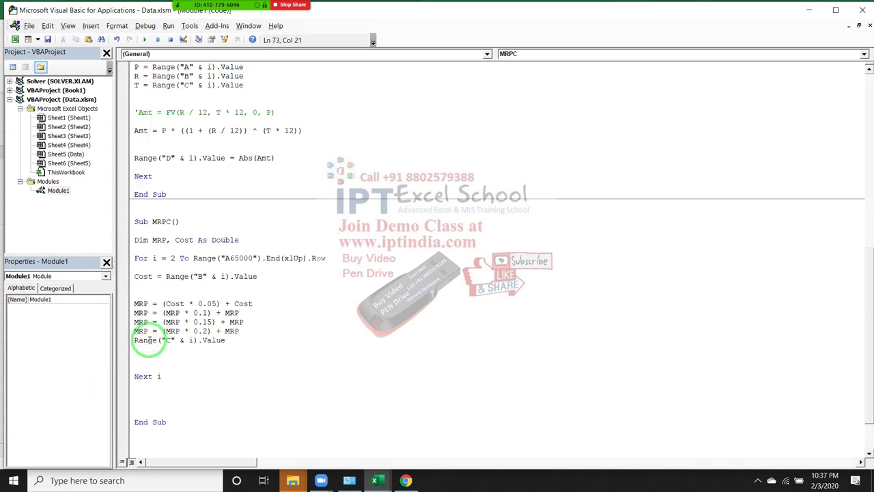
pyautogui.write('=')
pyautogui.write('MR')
pyautogui.write('P')
pyautogui.click(134, 339)
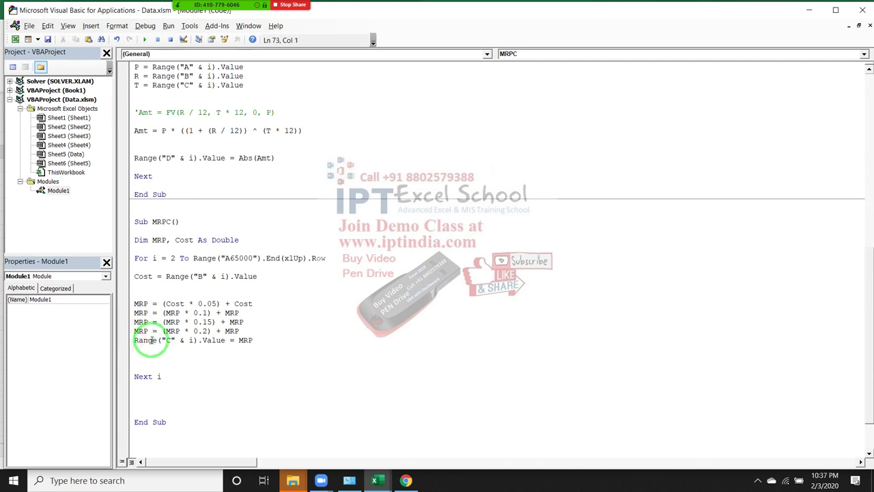
pyautogui.press('Return')
# Review the four MRP calculation lines, then run the MRPC macro and check the workbook.
pyautogui.press('Up')
pyautogui.press('Up')
pyautogui.press('Up')
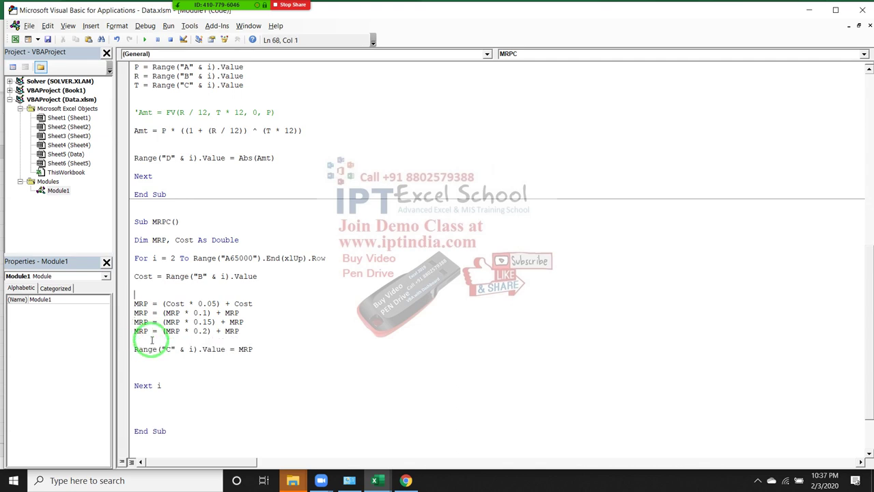
pyautogui.press('Down')
pyautogui.hotkey('shift', 'Down')
pyautogui.press('Right')
pyautogui.hotkey('shift', 'Down')
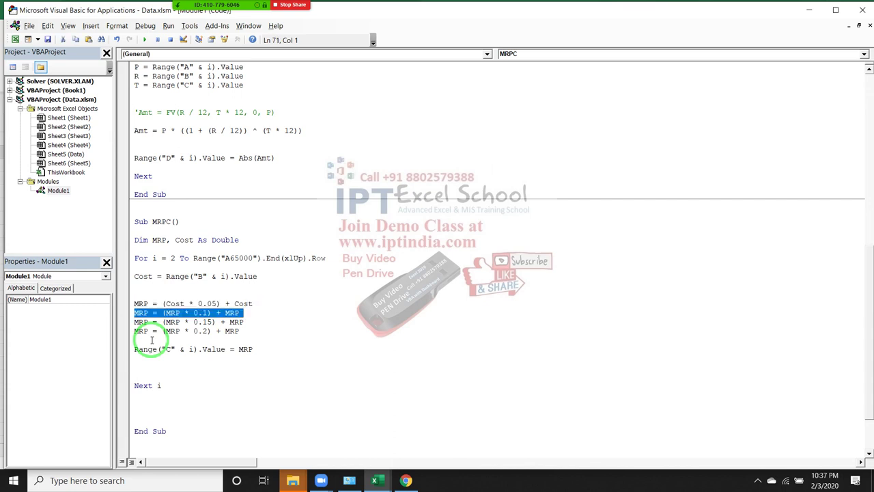
pyautogui.hotkey('shift', 'Down')
pyautogui.hotkey('shift', 'Down')
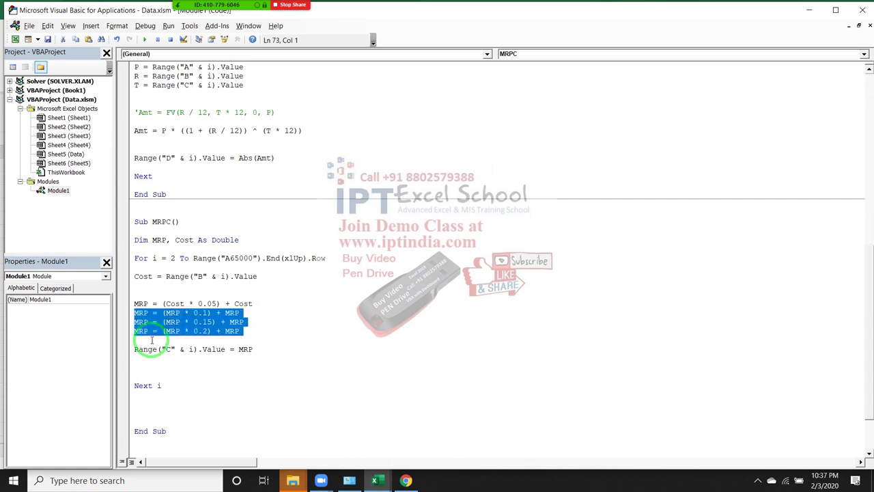
pyautogui.press('Up')
pyautogui.press('Up')
pyautogui.press('Up')
pyautogui.hotkey('shift', 'Down')
pyautogui.hotkey('shift', 'Down')
pyautogui.hotkey('shift', 'Down')
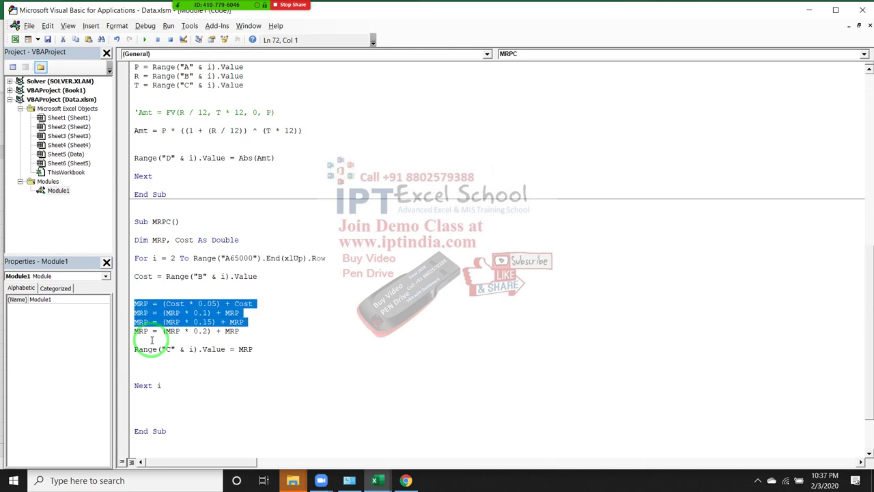
pyautogui.hotkey('shift', 'Down')
pyautogui.scroll(-2, 273, 368)
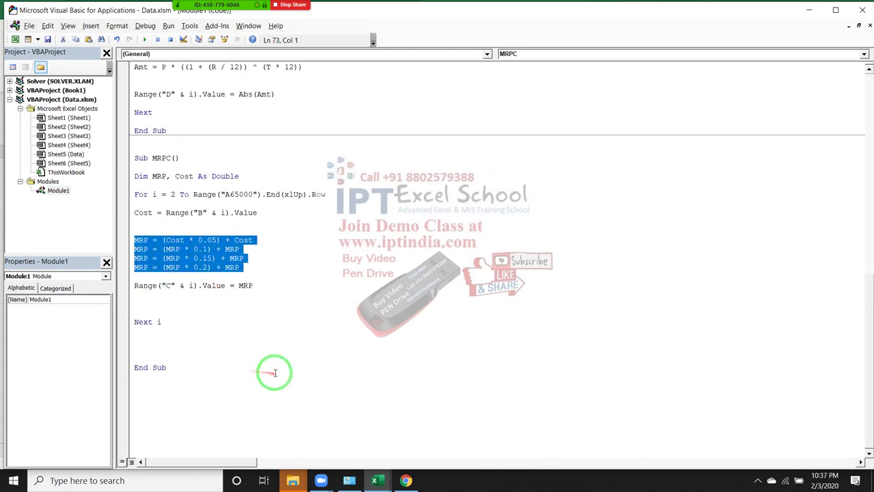
pyautogui.click(185, 300)
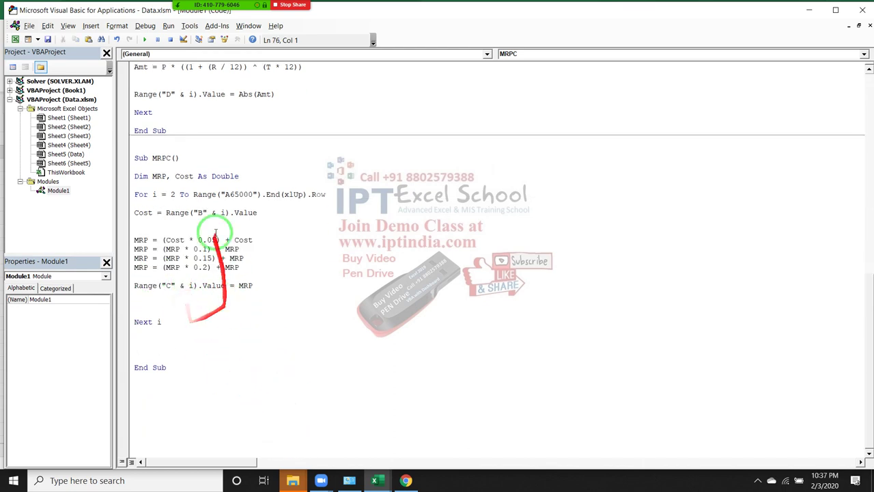
pyautogui.click(146, 39)
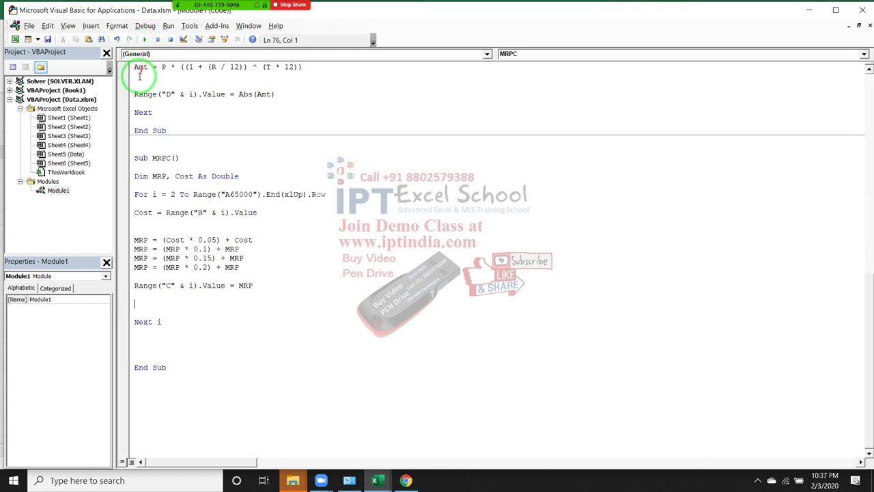
pyautogui.hotkey('alt', 'Tab')
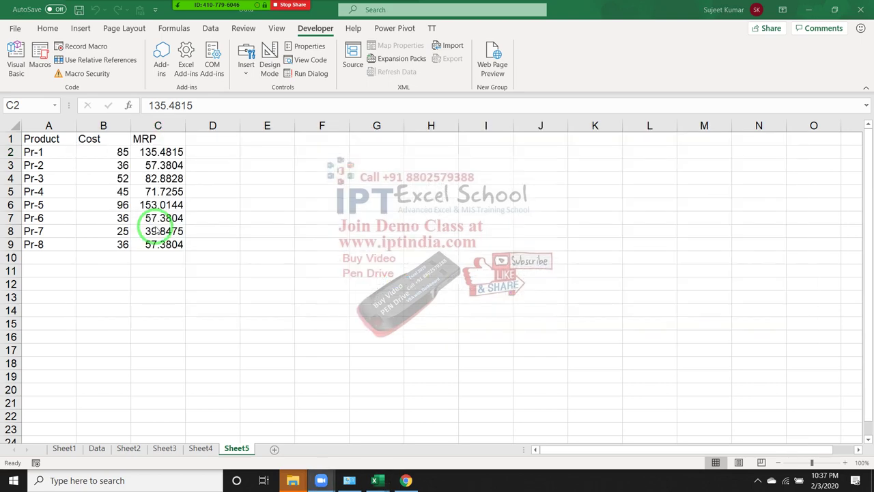
# Return from Sheet5 to the VBA editor and select all of Module1's macro code.
pyautogui.hotkey('alt', 'Tab')
pyautogui.press('Tab')
pyautogui.moveTo(232, 382)
pyautogui.mouseDown()
pyautogui.moveTo(158, 176)
pyautogui.moveTo(139, 3)
pyautogui.mouseUp()
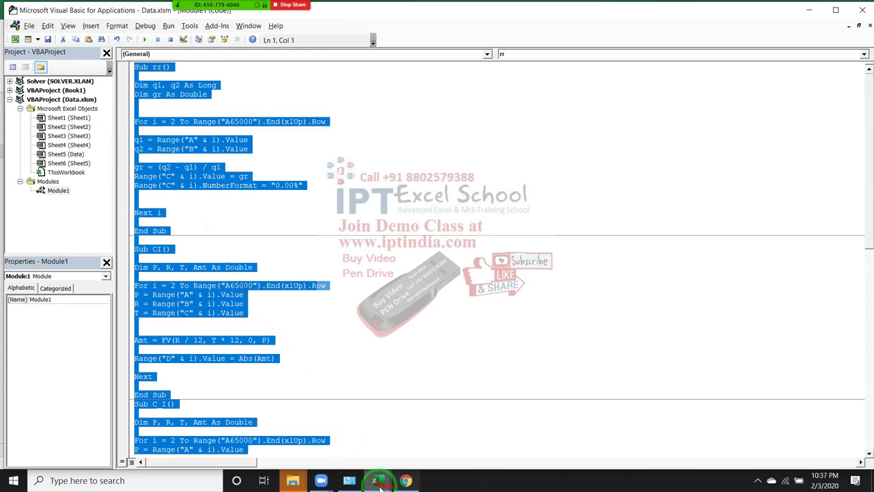
# Start a new Gmail message addressed to three suggested contacts.
pyautogui.click(405, 480)
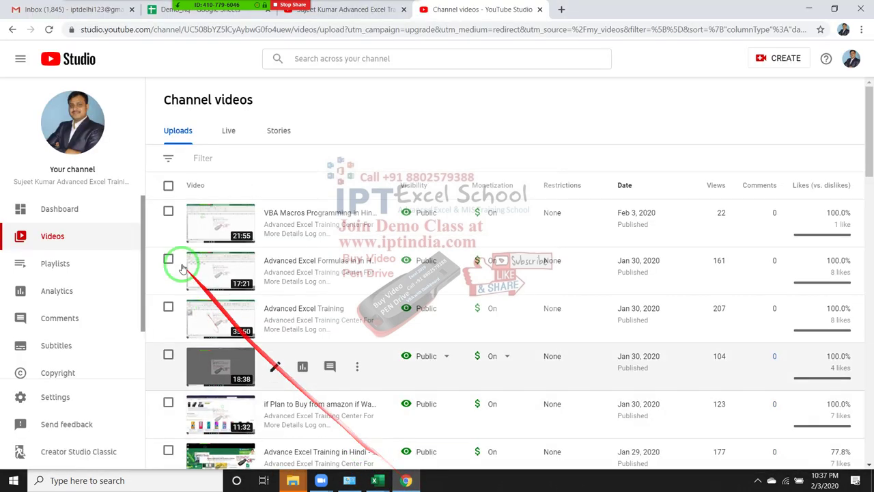
pyautogui.click(68, 9)
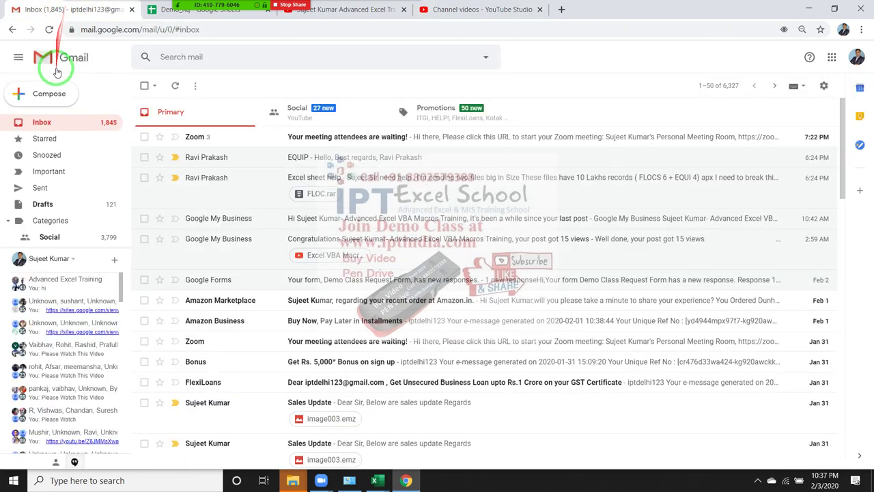
pyautogui.click(48, 92)
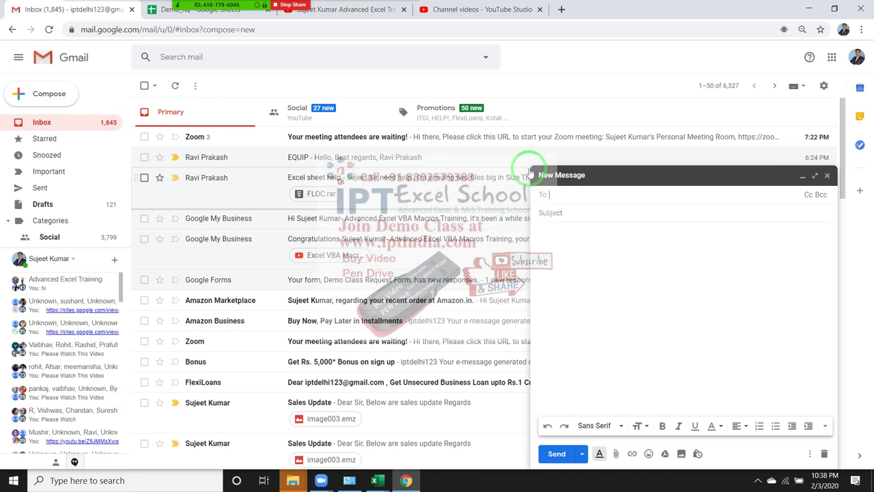
pyautogui.write('atis')
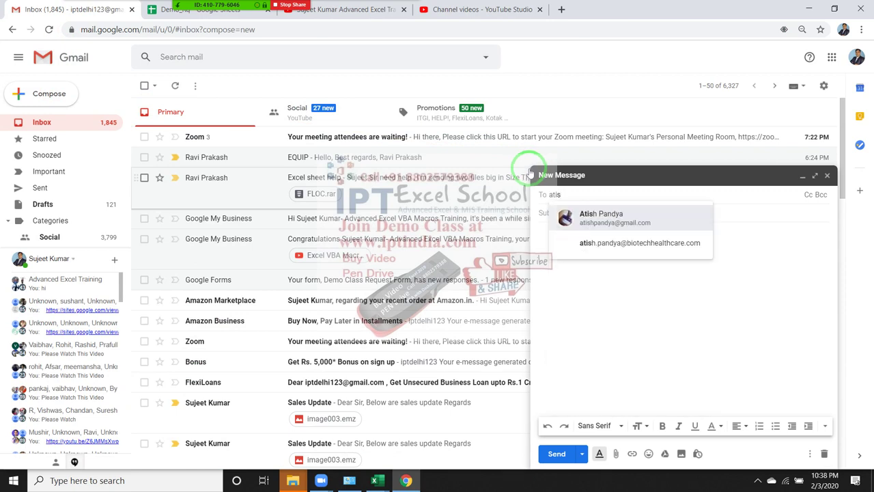
pyautogui.click(624, 215)
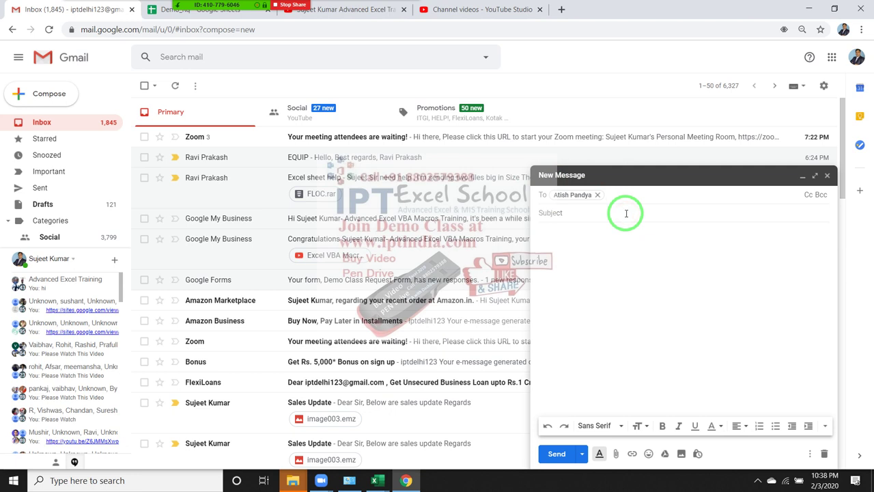
pyautogui.write('zahid')
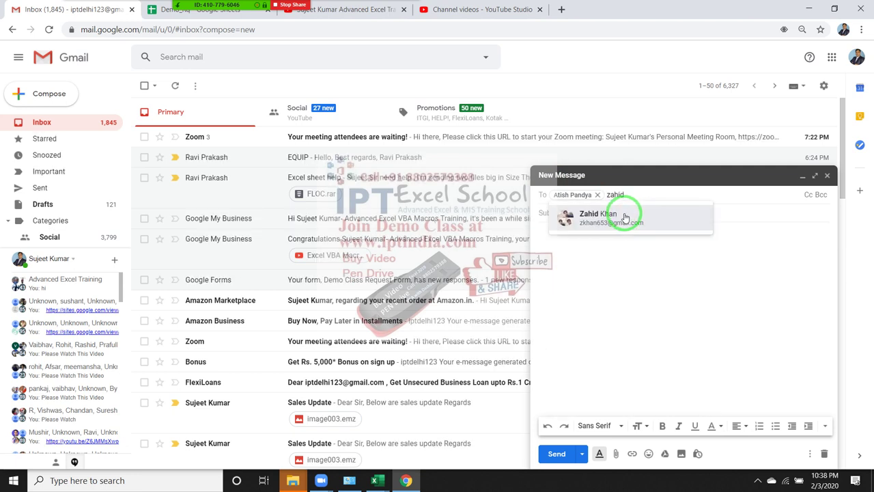
pyautogui.click(624, 217)
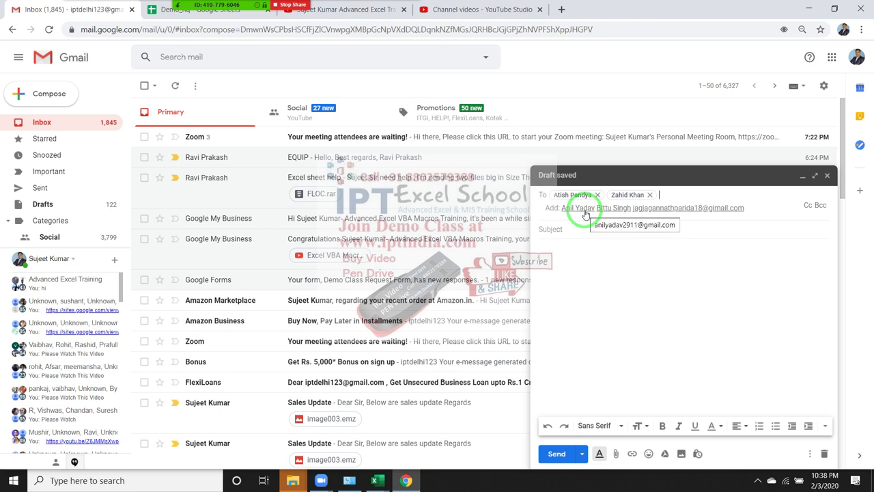
pyautogui.click(584, 209)
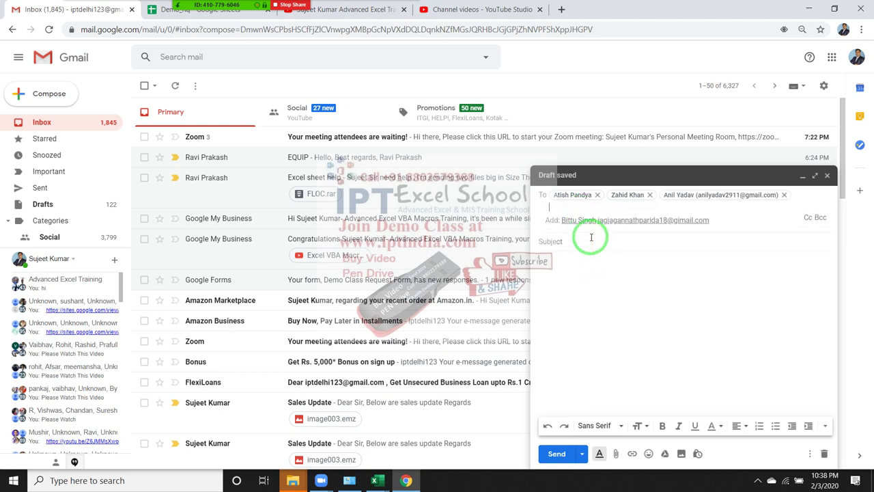
# Give the email the subject 'Code', paste the macro code into the body, and send it.
pyautogui.click(591, 237)
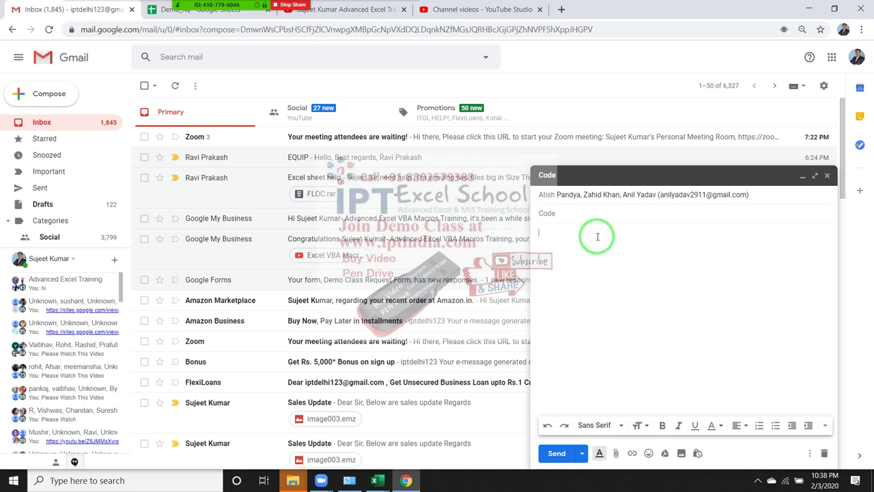
pyautogui.hotkey('ctrl', 'v')
pyautogui.click(556, 453)
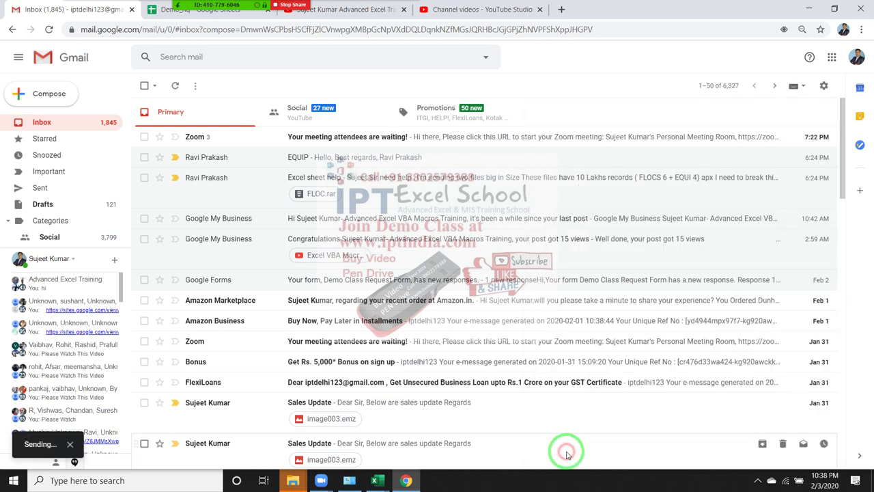